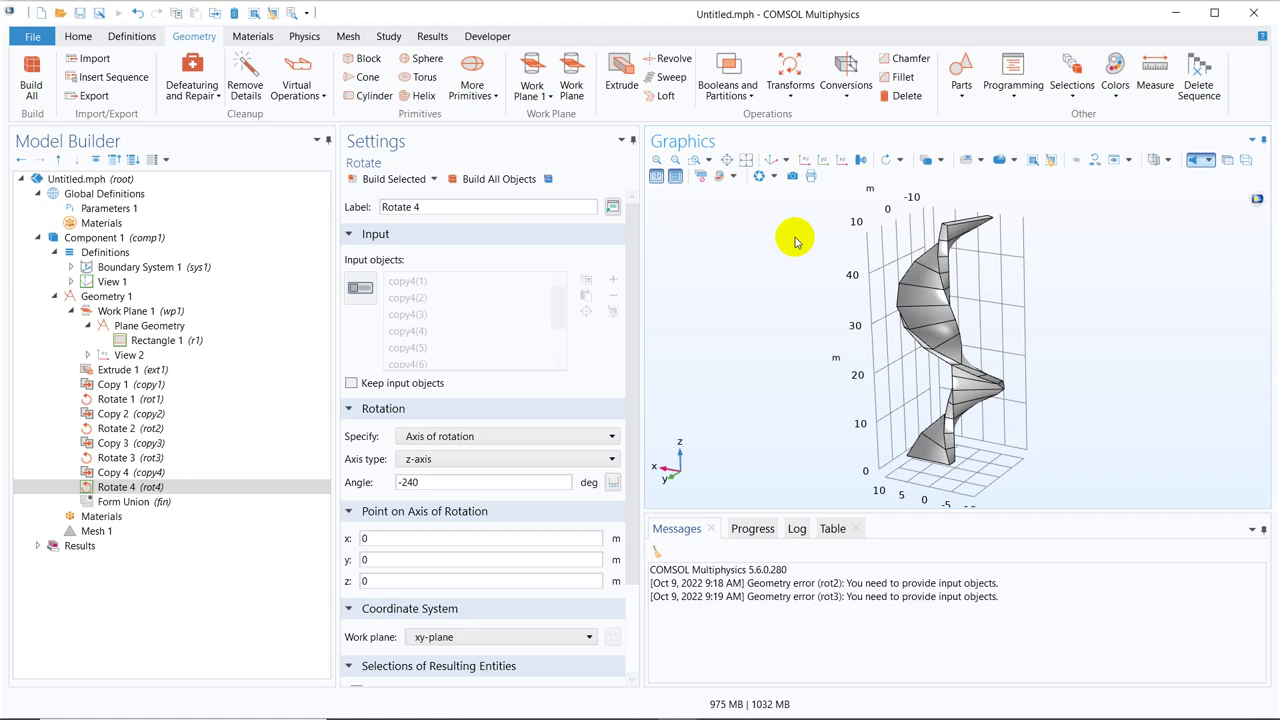
Orbit the finished helix model to inspect it from several angles
{"action": "right_click_drag", "start_coordinate": [966, 280], "coordinate": [966, 280]}
{"action": "mouse_move", "coordinate": [966, 280]}
{"action": "left_mouse_down"}
{"action": "mouse_move", "coordinate": [871, 223]}
{"action": "mouse_move", "coordinate": [980, 277]}
{"action": "mouse_move", "coordinate": [880, 289]}
{"action": "mouse_move", "coordinate": [960, 309]}
{"action": "mouse_move", "coordinate": [1014, 291]}
{"action": "mouse_move", "coordinate": [963, 286]}
{"action": "mouse_move", "coordinate": [1011, 314]}
{"action": "mouse_move", "coordinate": [943, 294]}
{"action": "mouse_move", "coordinate": [947, 307]}
{"action": "mouse_move", "coordinate": [946, 249]}
{"action": "mouse_move", "coordinate": [926, 291]}
{"action": "mouse_move", "coordinate": [943, 290]}
{"action": "left_mouse_up"}
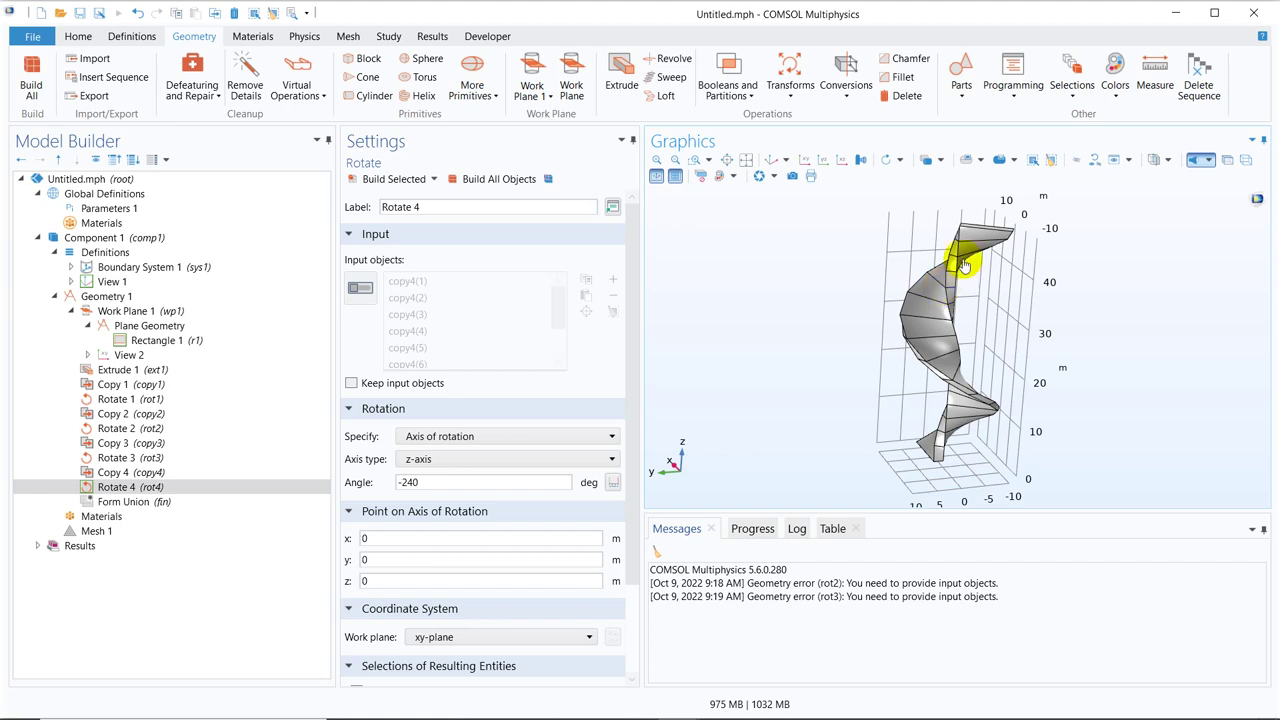
{"action": "left_click_drag", "start_coordinate": [1027, 335], "coordinate": [1096, 289]}
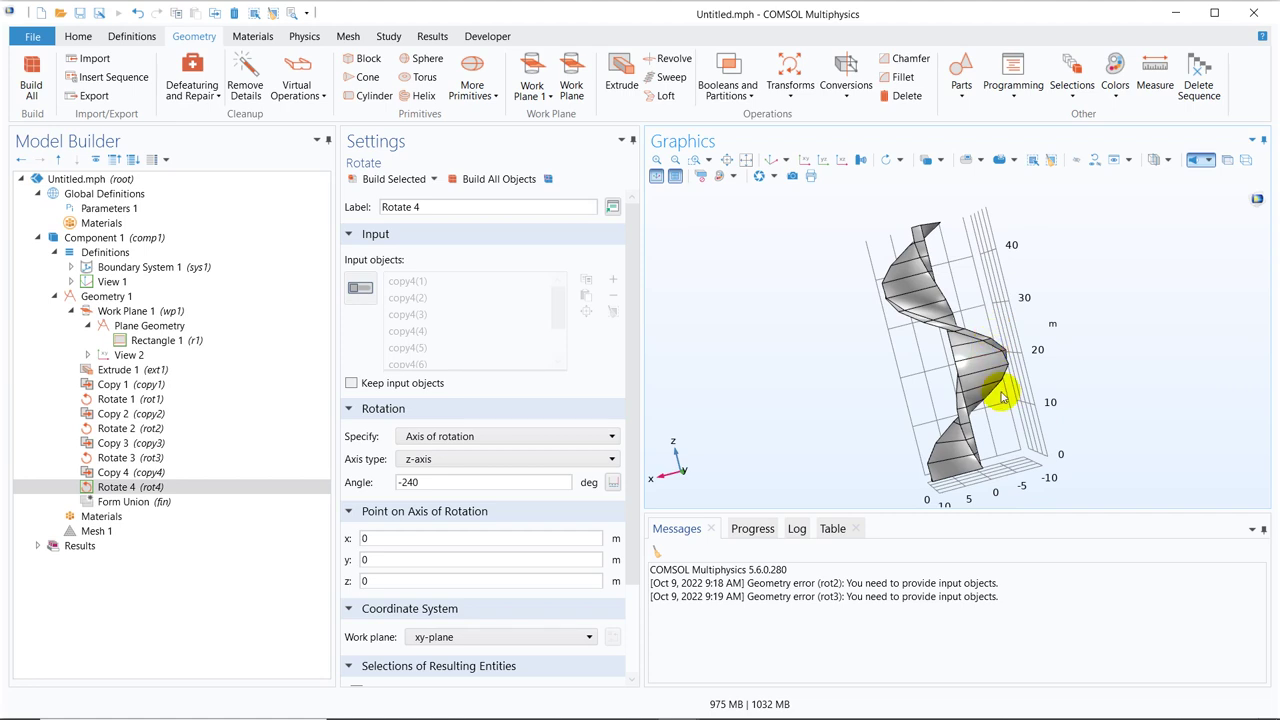
{"action": "left_click_drag", "start_coordinate": [1022, 420], "coordinate": [930, 410]}
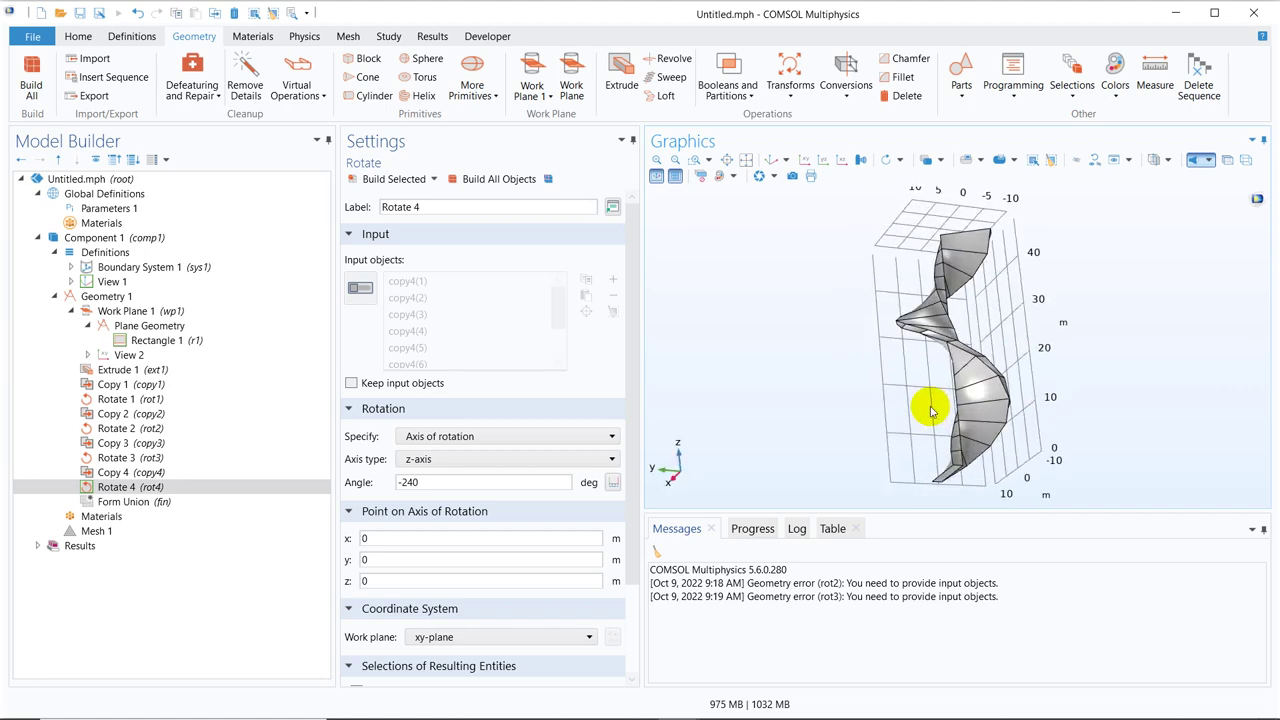
{"action": "left_click", "coordinate": [1012, 476]}
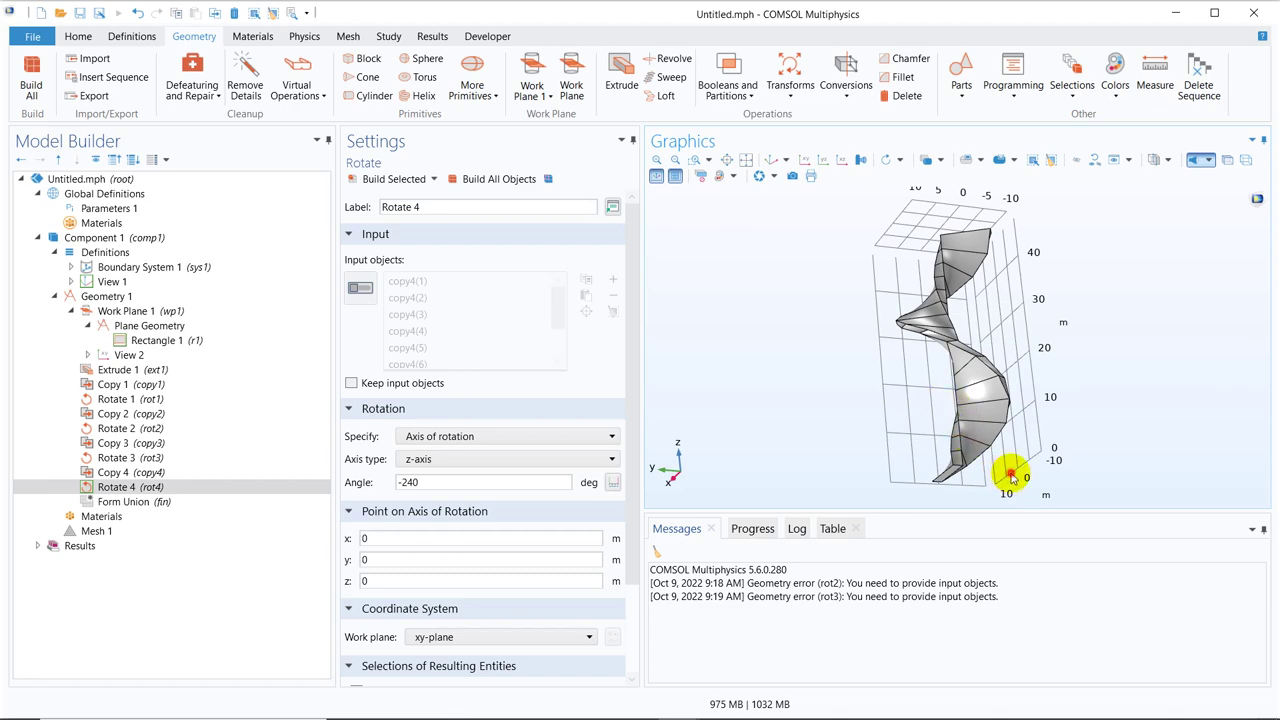
{"action": "left_click_drag", "start_coordinate": [1012, 476], "coordinate": [925, 474]}
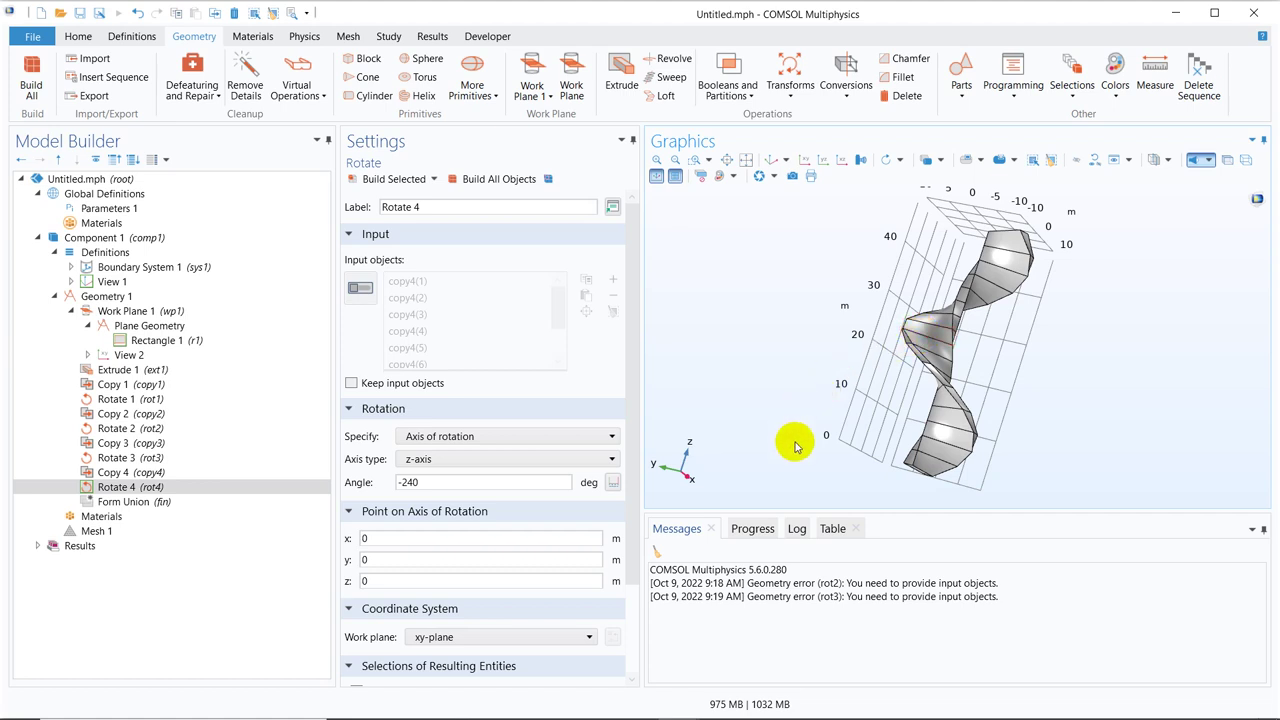
{"action": "mouse_move", "coordinate": [689, 706]}
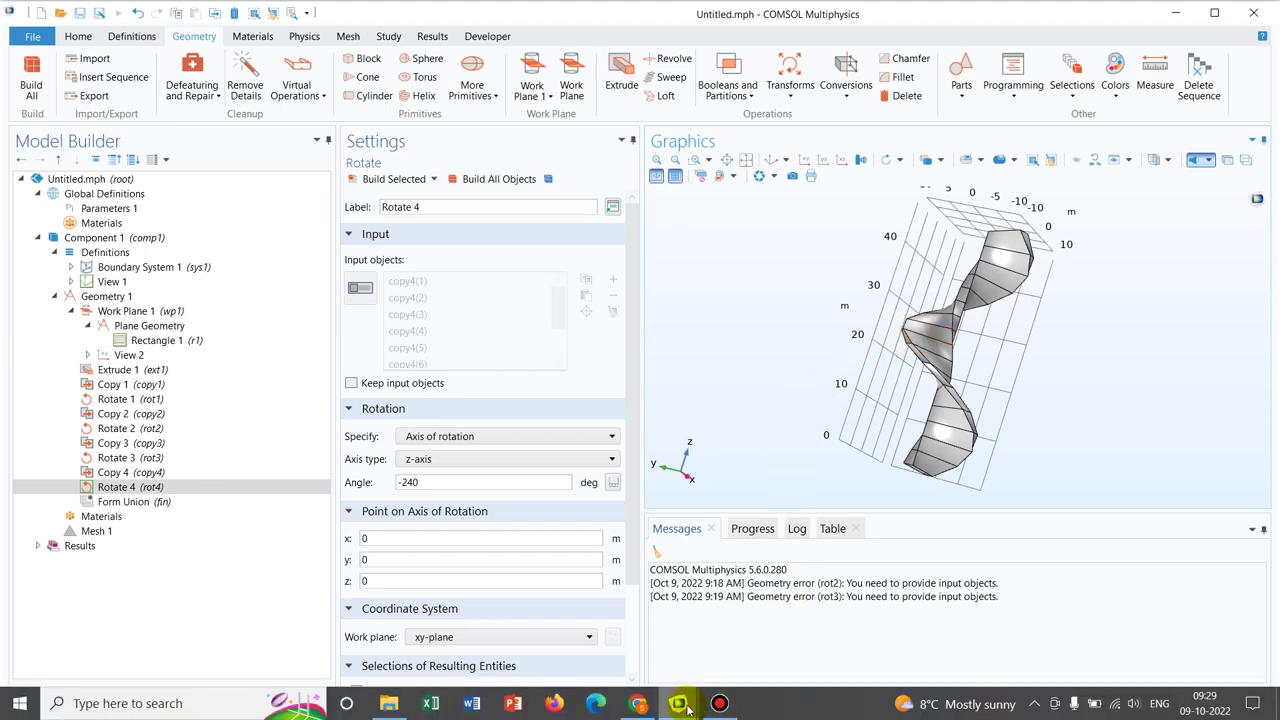
Expand Geometry 1 in the new model and check the helix model's Rectangle 1 size (10 m by 2 m)
{"action": "left_click", "coordinate": [621, 595]}
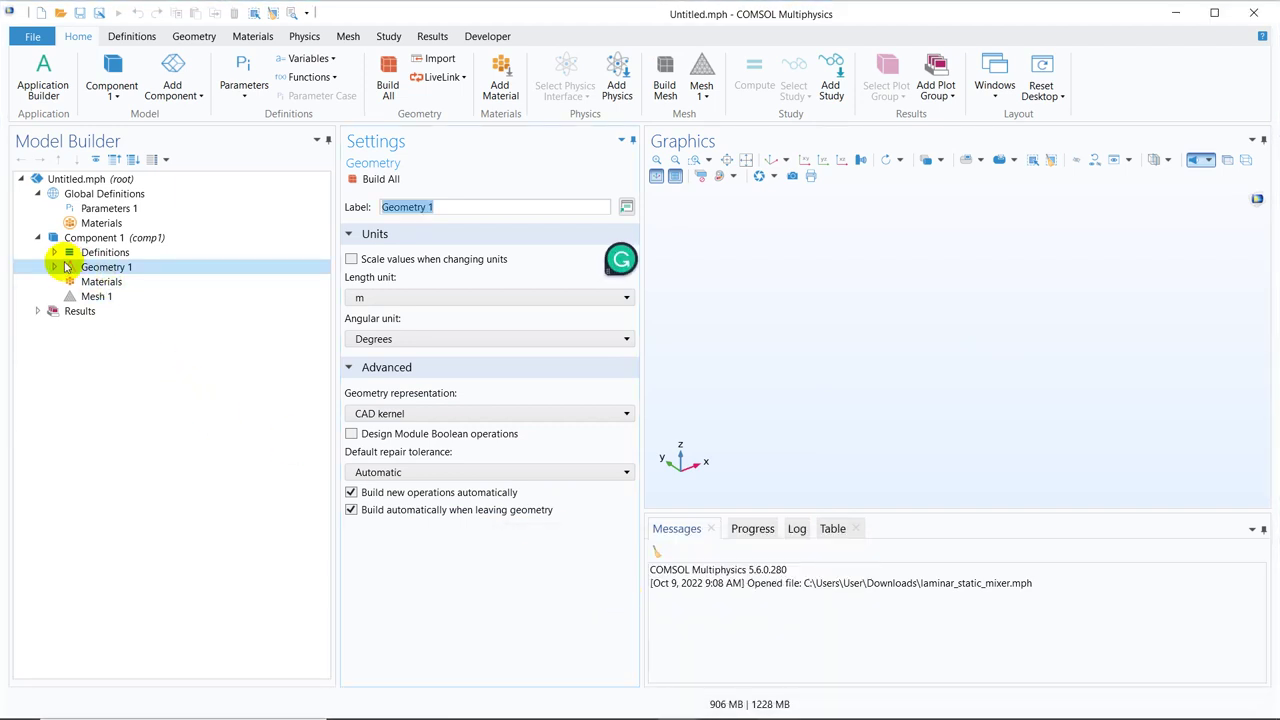
{"action": "left_click", "coordinate": [55, 267]}
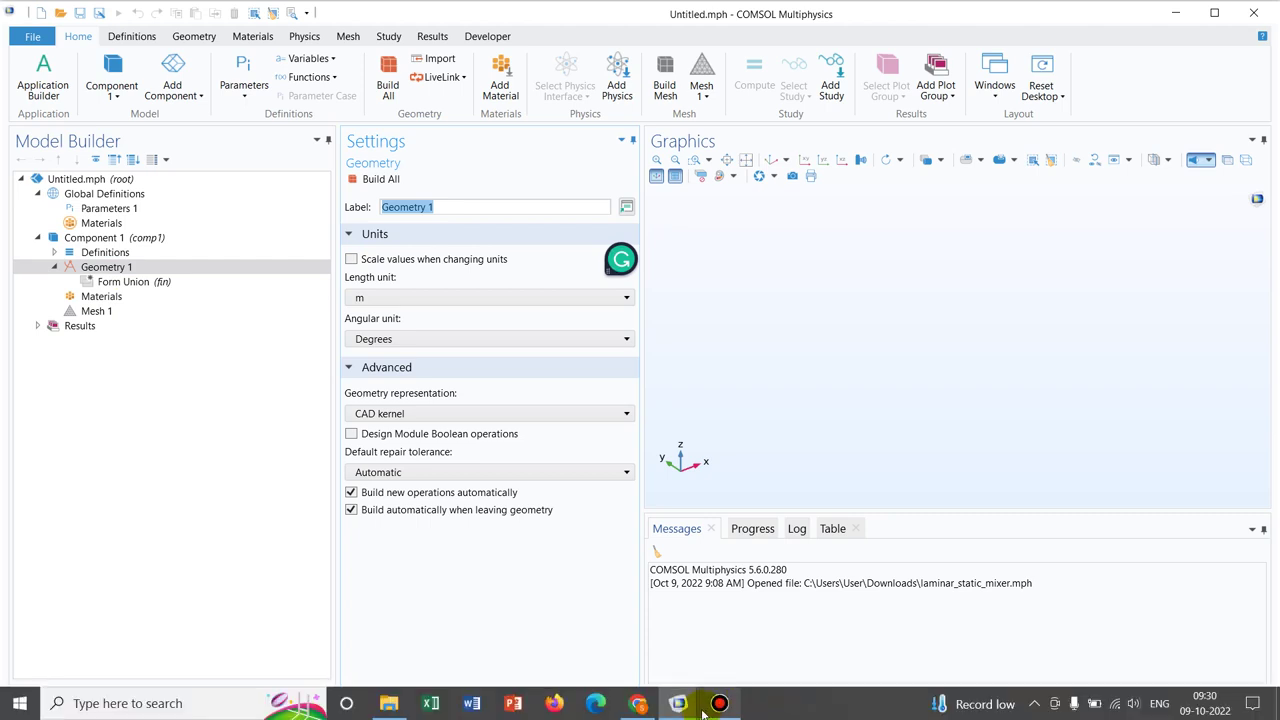
{"action": "mouse_move", "coordinate": [678, 703]}
{"action": "left_click", "coordinate": [775, 600]}
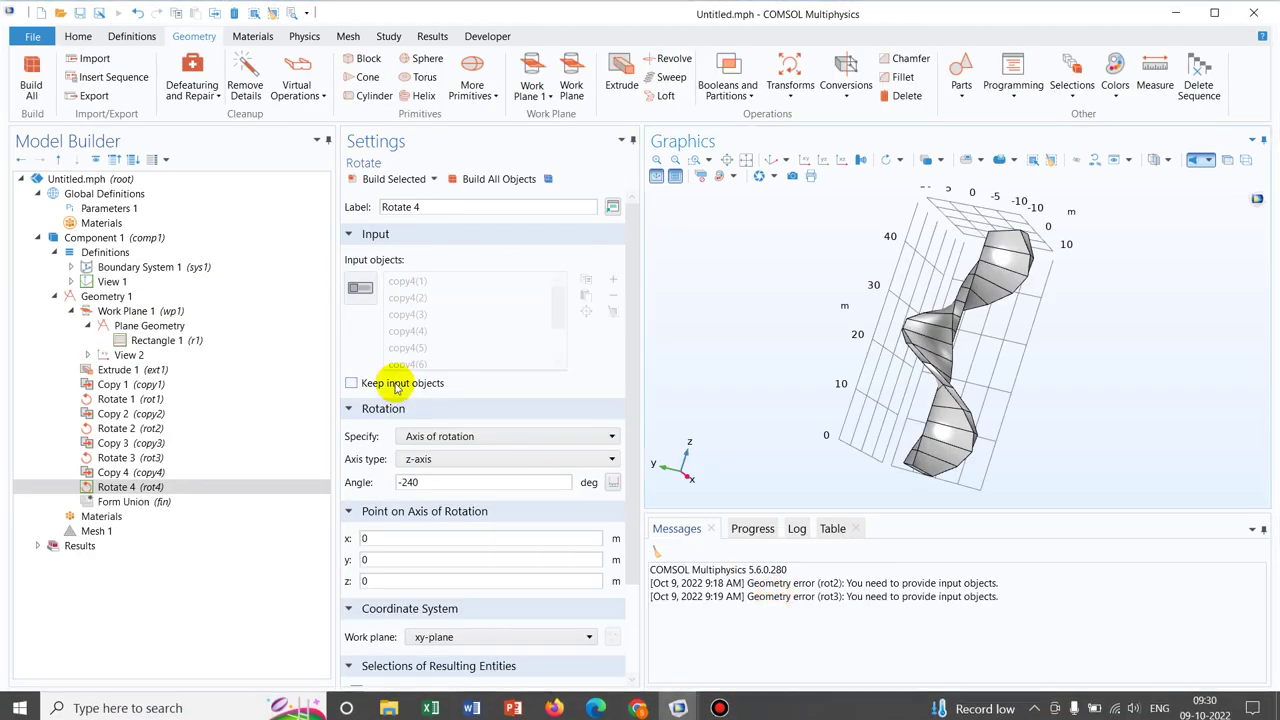
{"action": "left_click", "coordinate": [183, 346]}
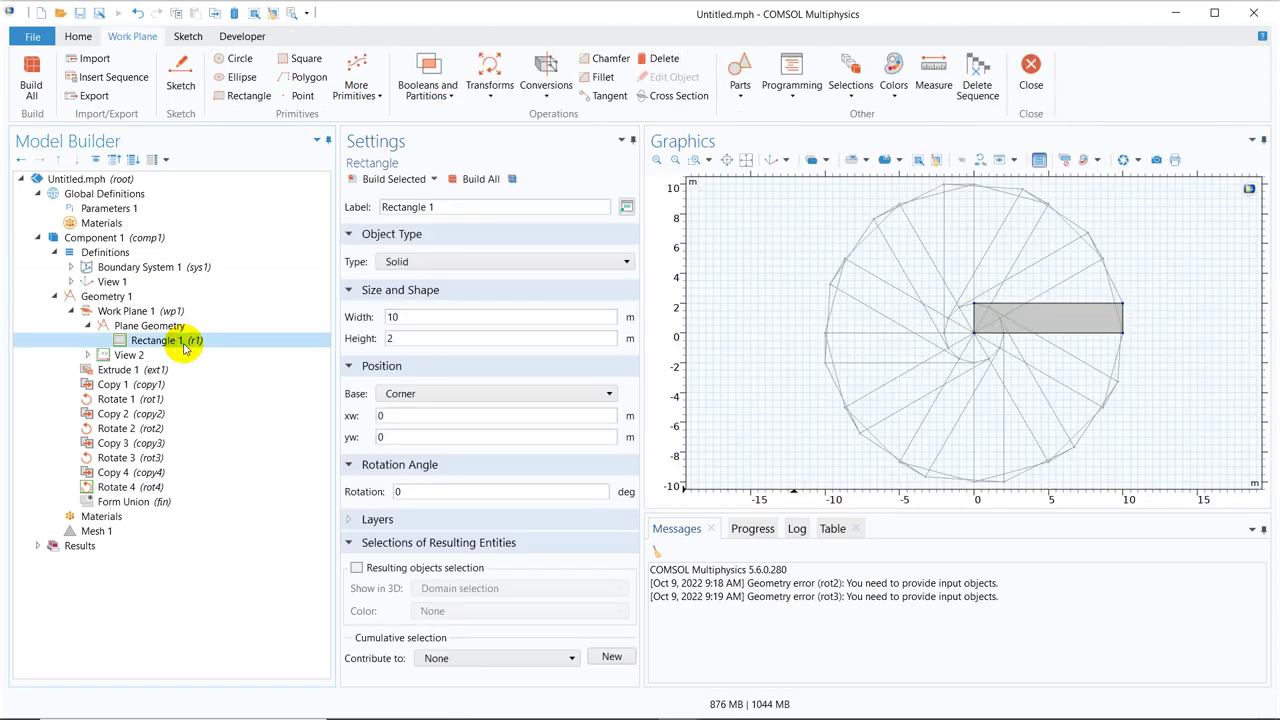
{"action": "left_click", "coordinate": [394, 324]}
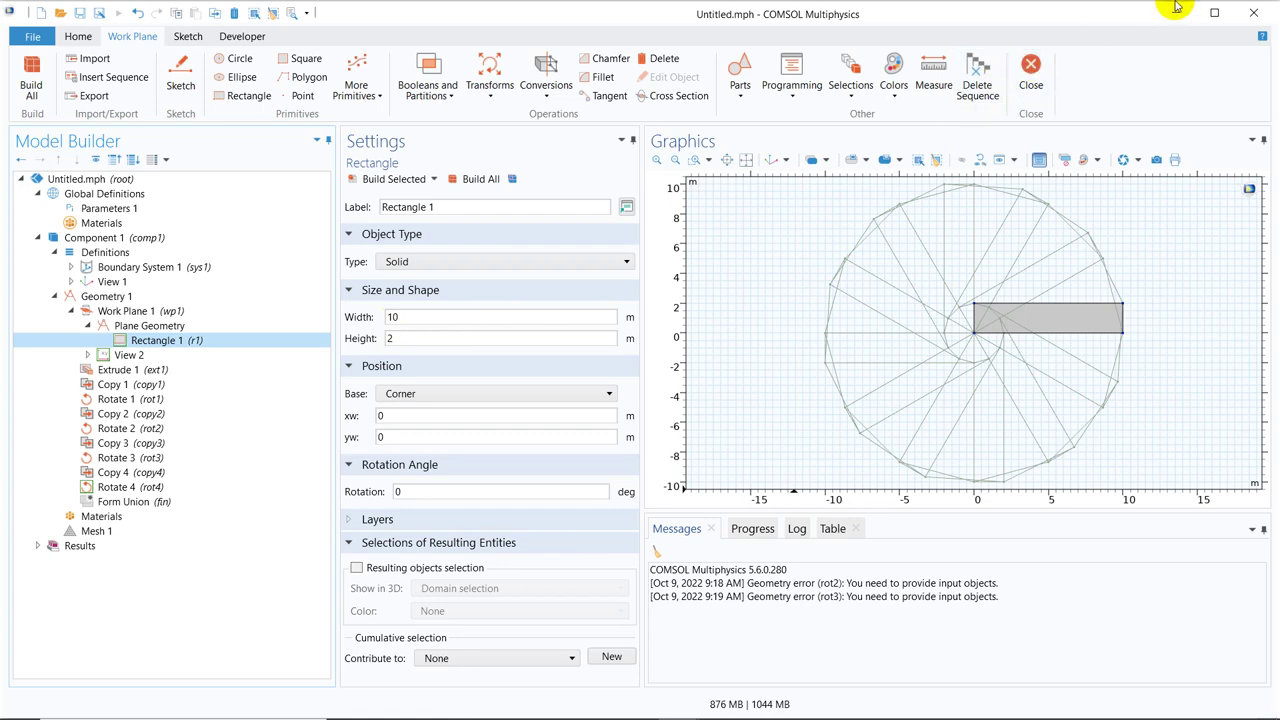
{"action": "mouse_move", "coordinate": [671, 706]}
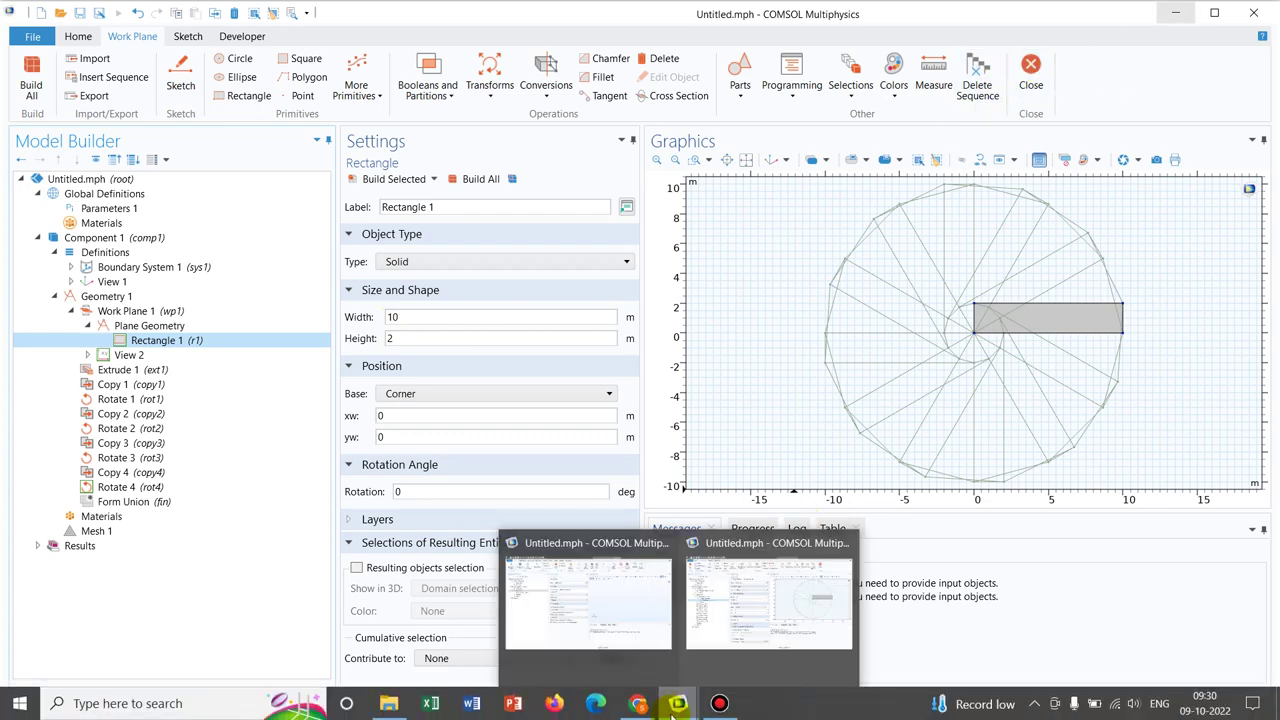
{"action": "left_click", "coordinate": [630, 605]}
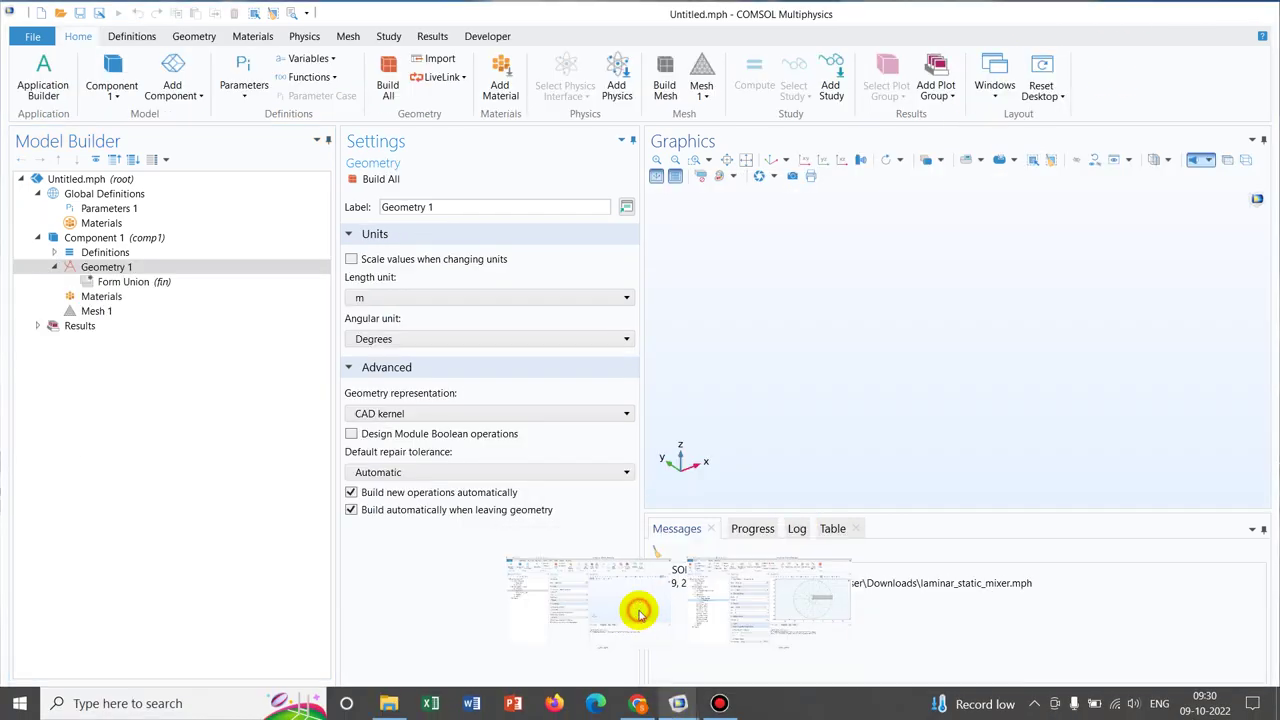
Add a work plane to Geometry 1
{"action": "right_click", "coordinate": [150, 270]}
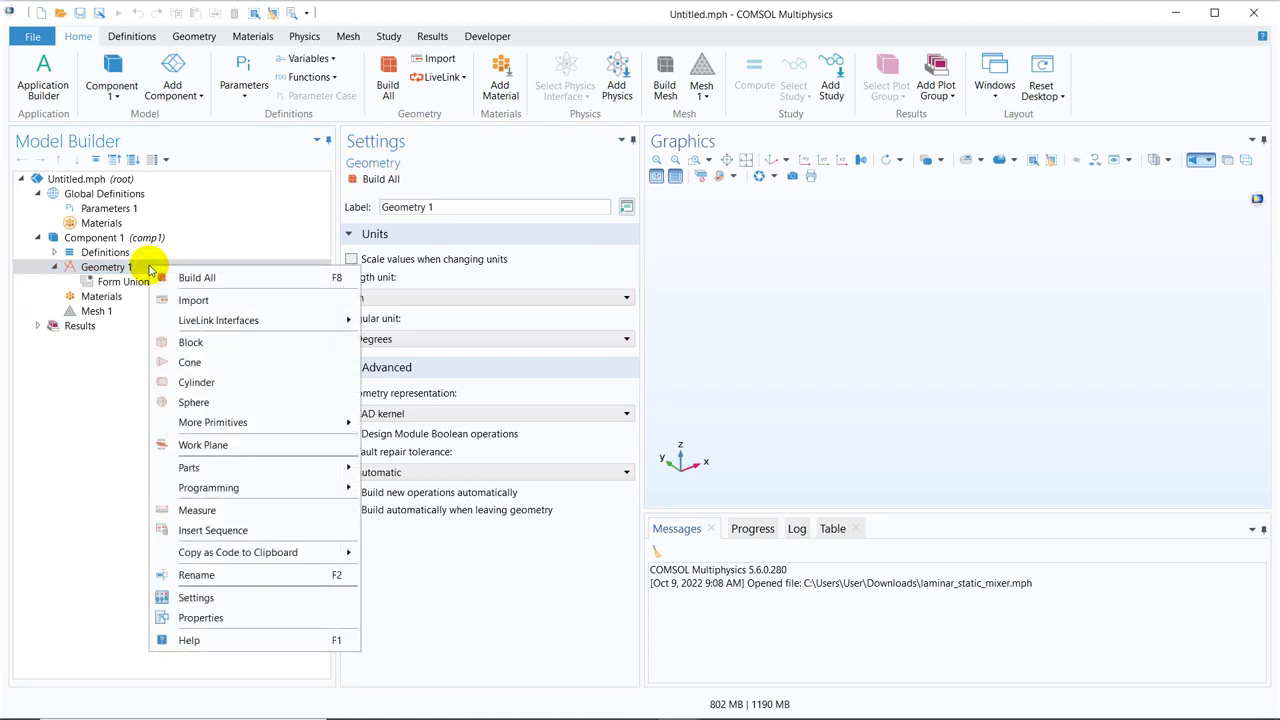
{"action": "left_click", "coordinate": [214, 445]}
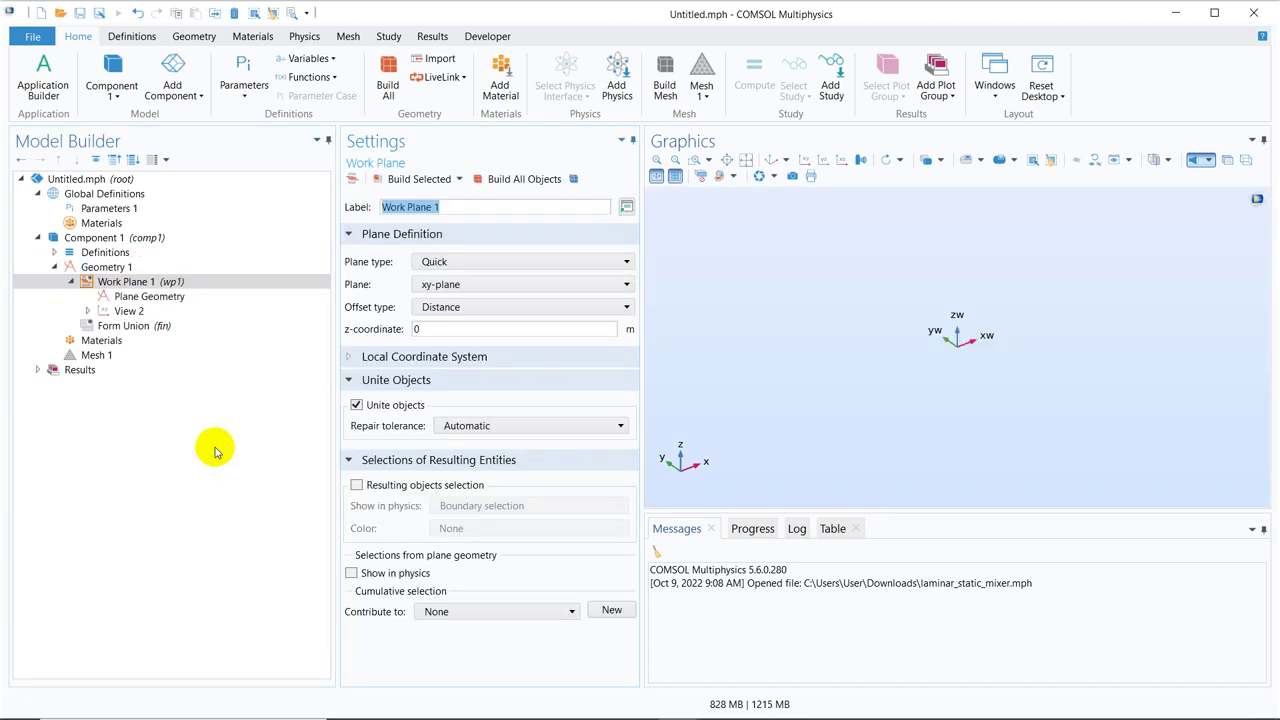
{"action": "left_click", "coordinate": [145, 300]}
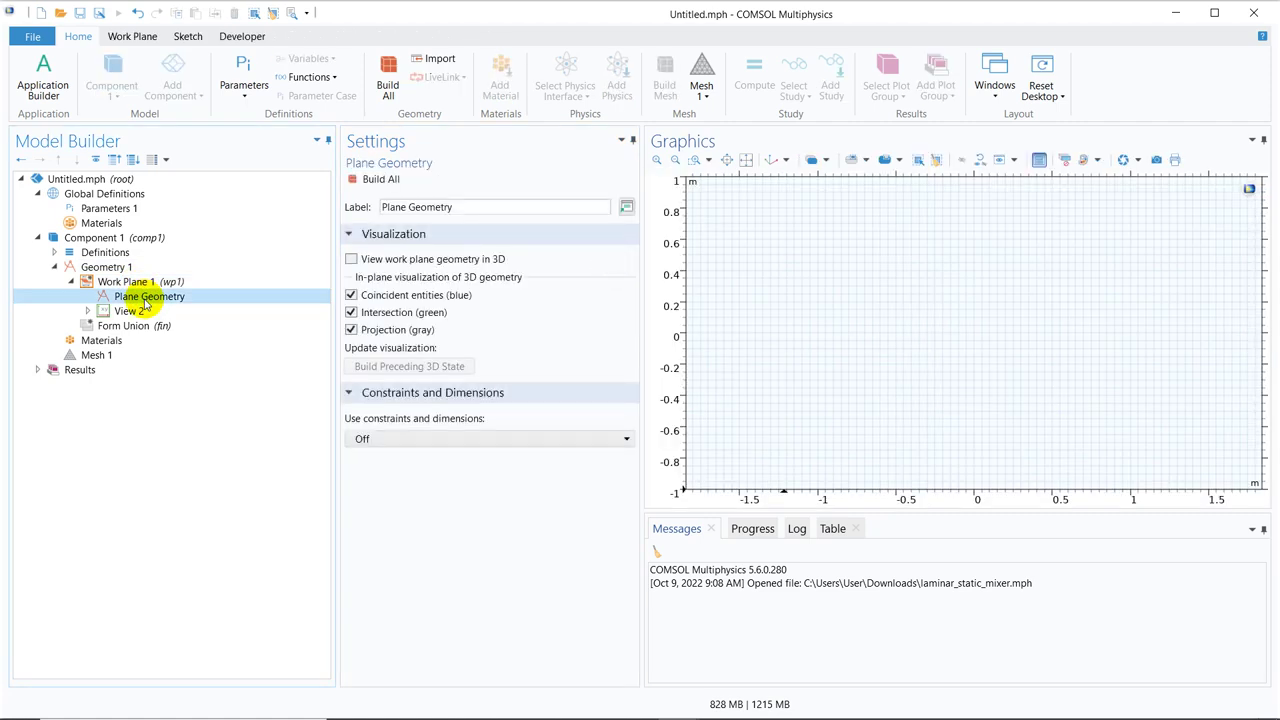
Add a 10 m by 2 m rectangle on the work plane, build it, and zoom to fit
{"action": "right_click", "coordinate": [145, 301]}
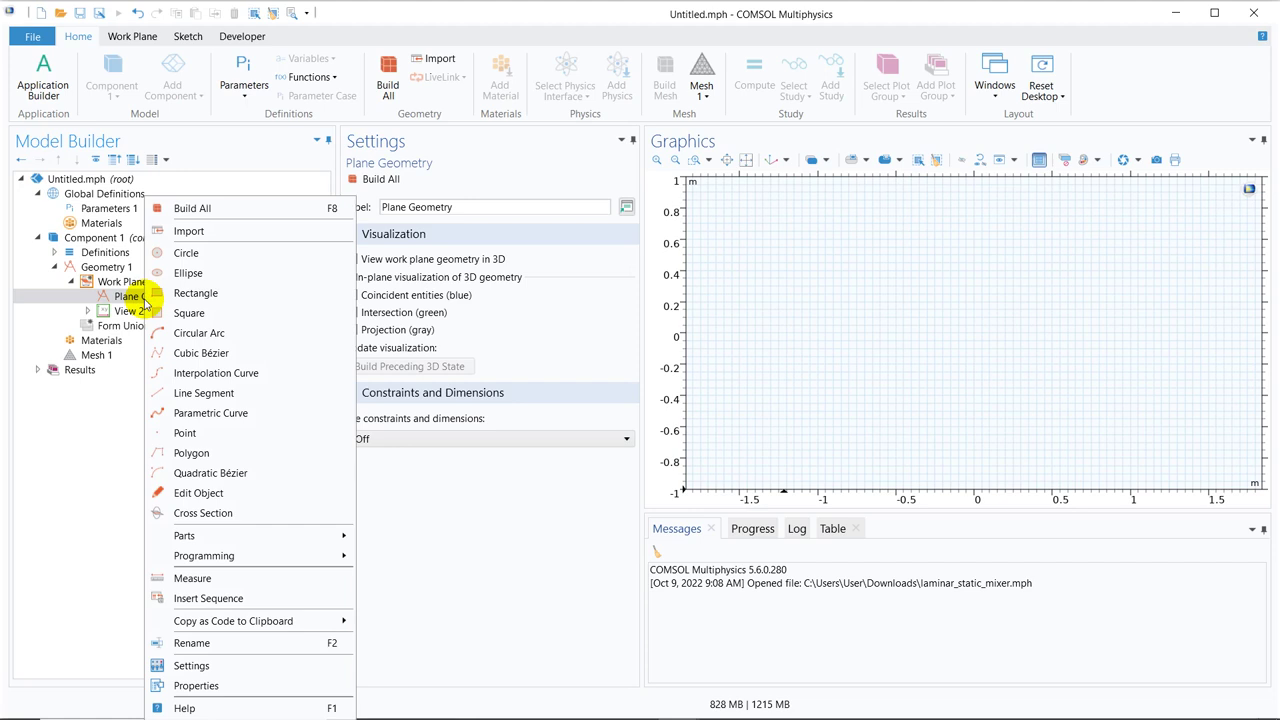
{"action": "left_click", "coordinate": [197, 293]}
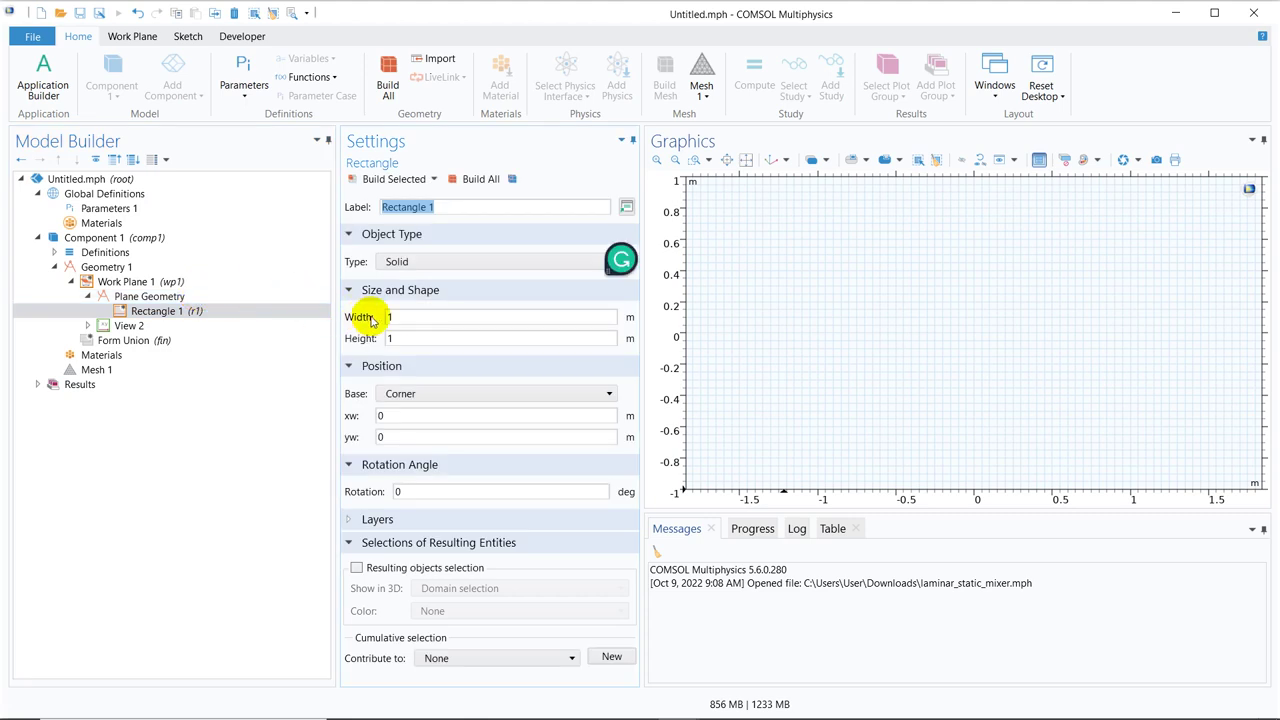
{"action": "left_click", "coordinate": [405, 316]}
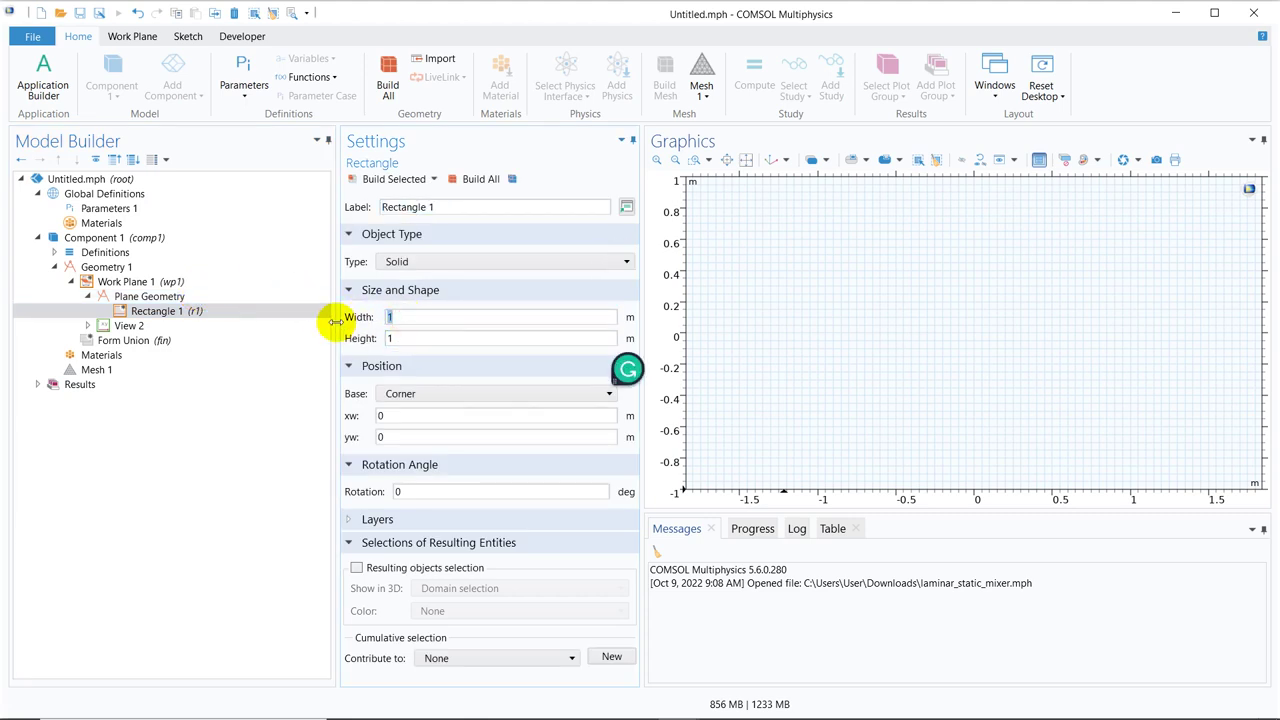
{"action": "type", "text": "0"}
{"action": "left_click", "coordinate": [421, 344]}
{"action": "key", "text": "BackSpace"}
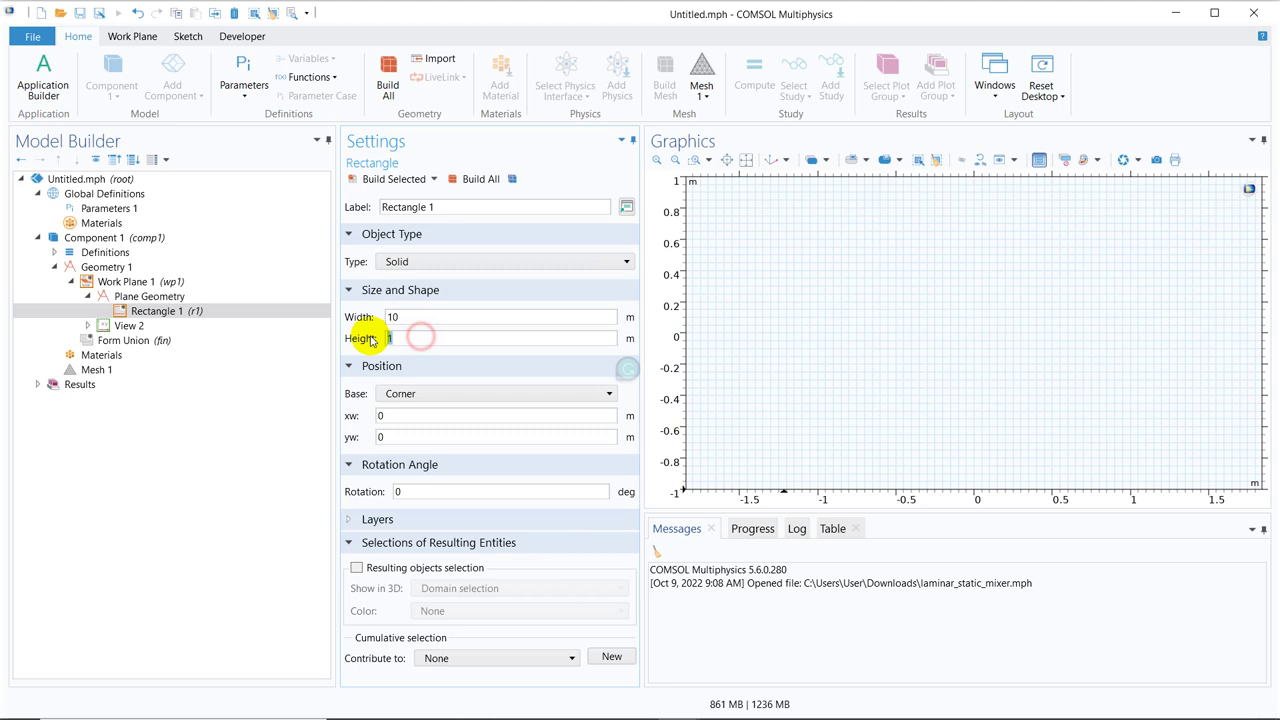
{"action": "type", "text": "2"}
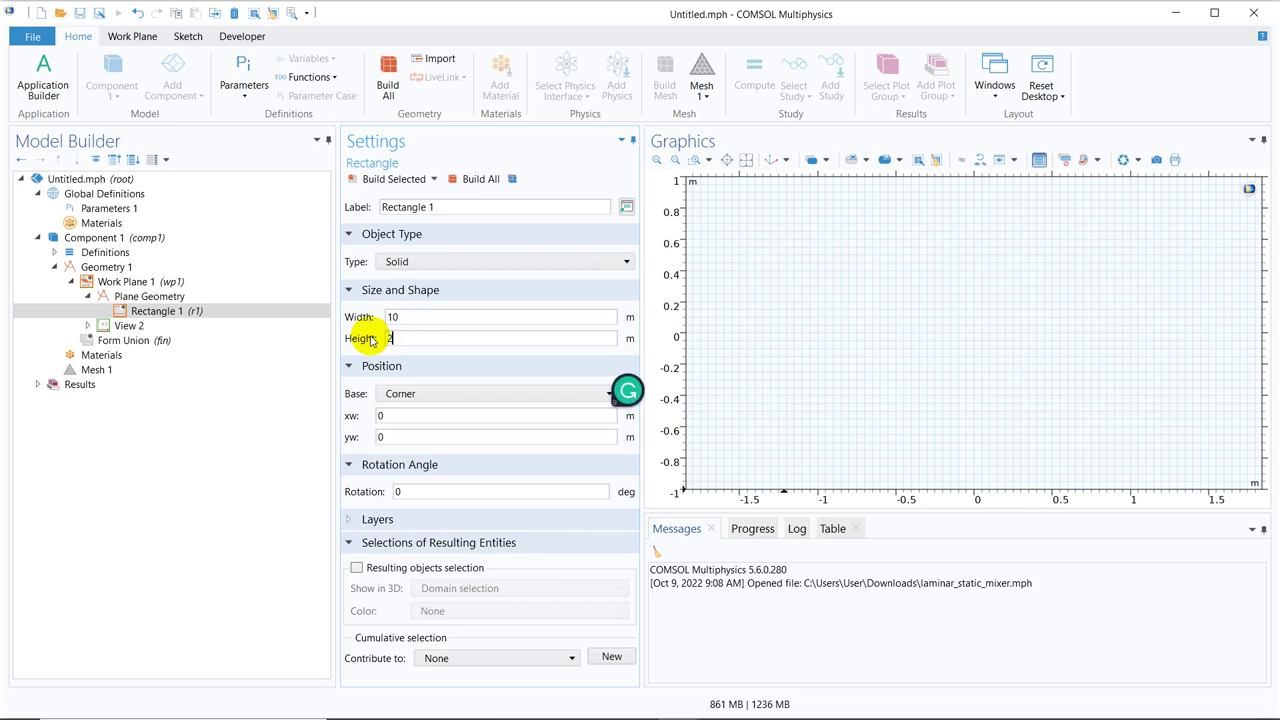
{"action": "left_click", "coordinate": [383, 180]}
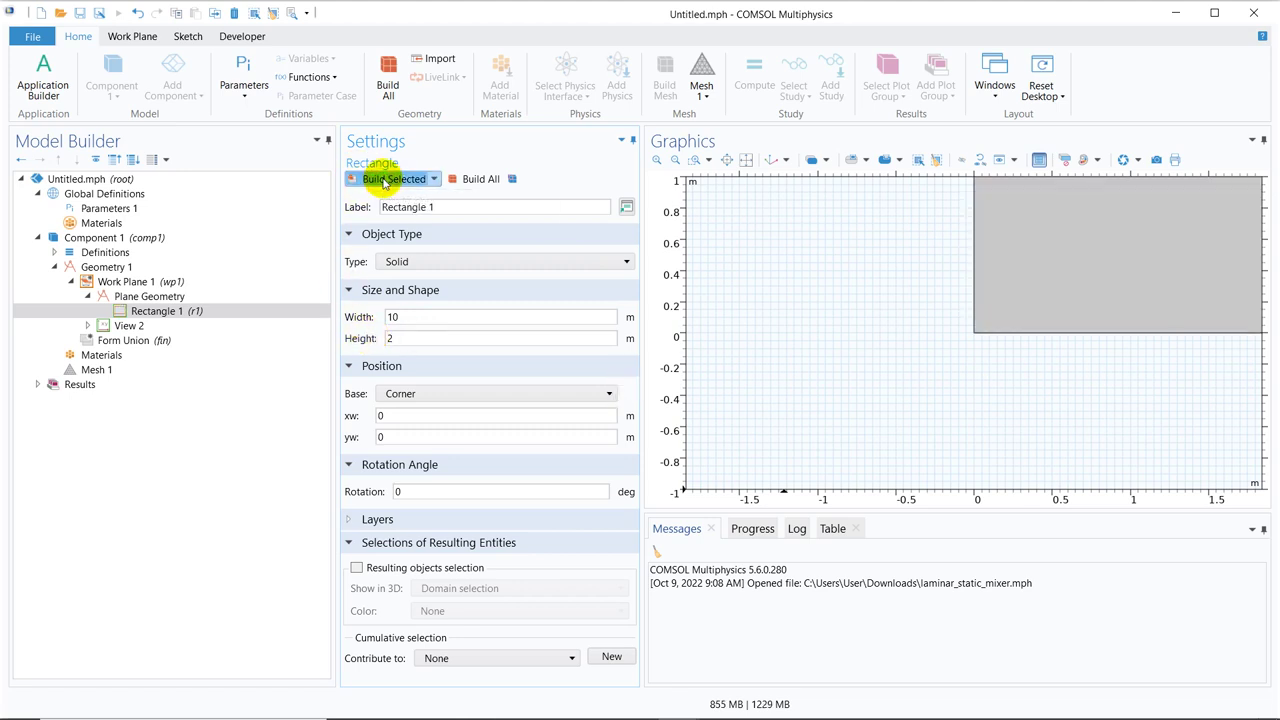
{"action": "left_click", "coordinate": [745, 161]}
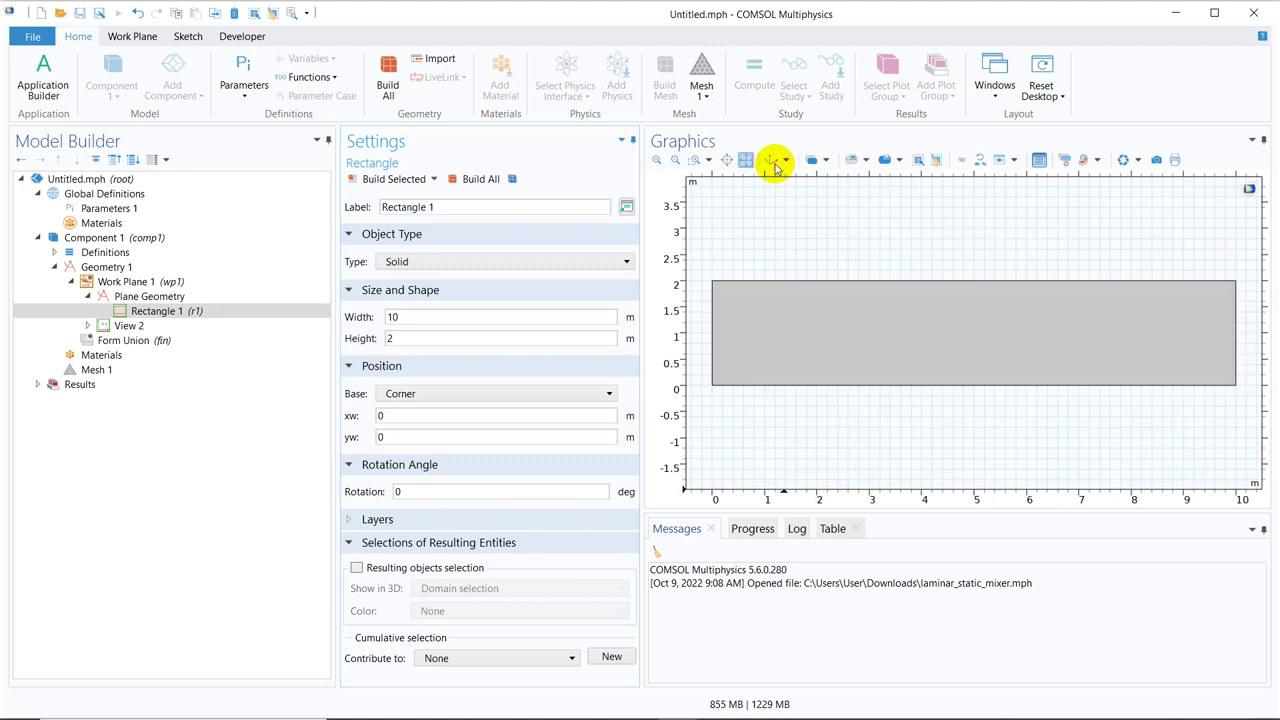
Extrude the work-plane rectangle 3 m with a 30° twist angle and build it
{"action": "left_click", "coordinate": [130, 268]}
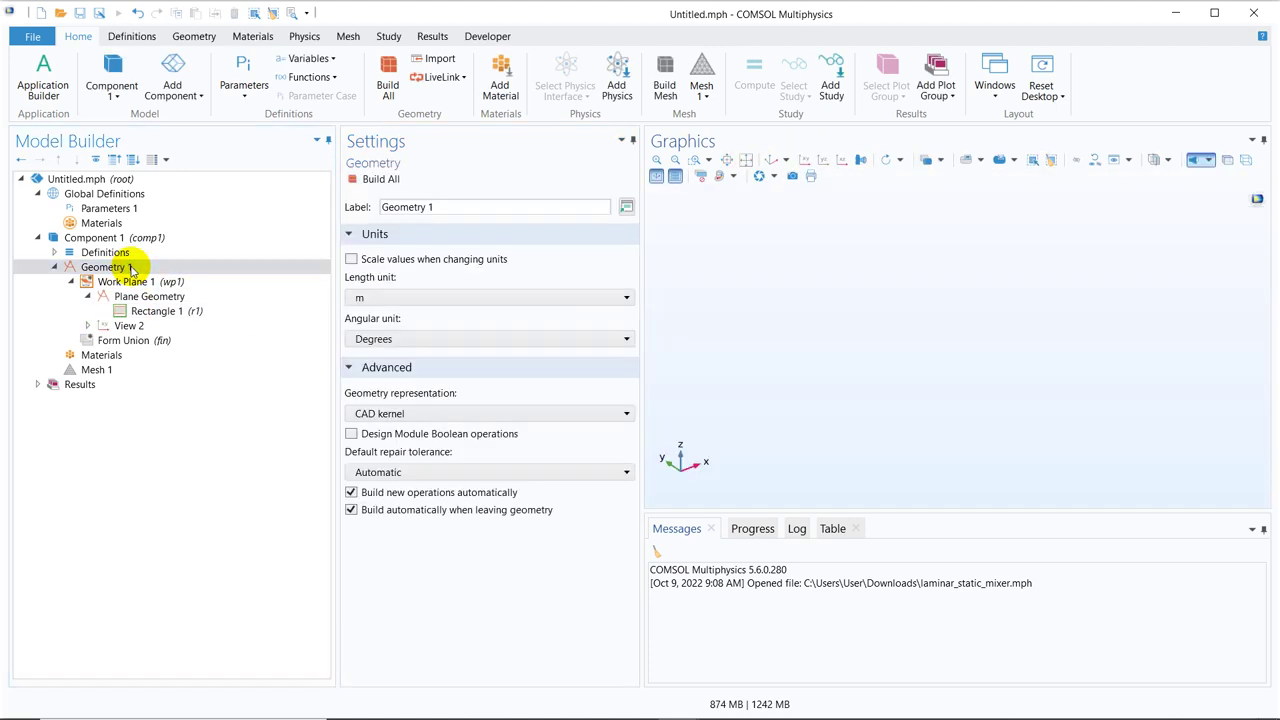
{"action": "right_click", "coordinate": [131, 268]}
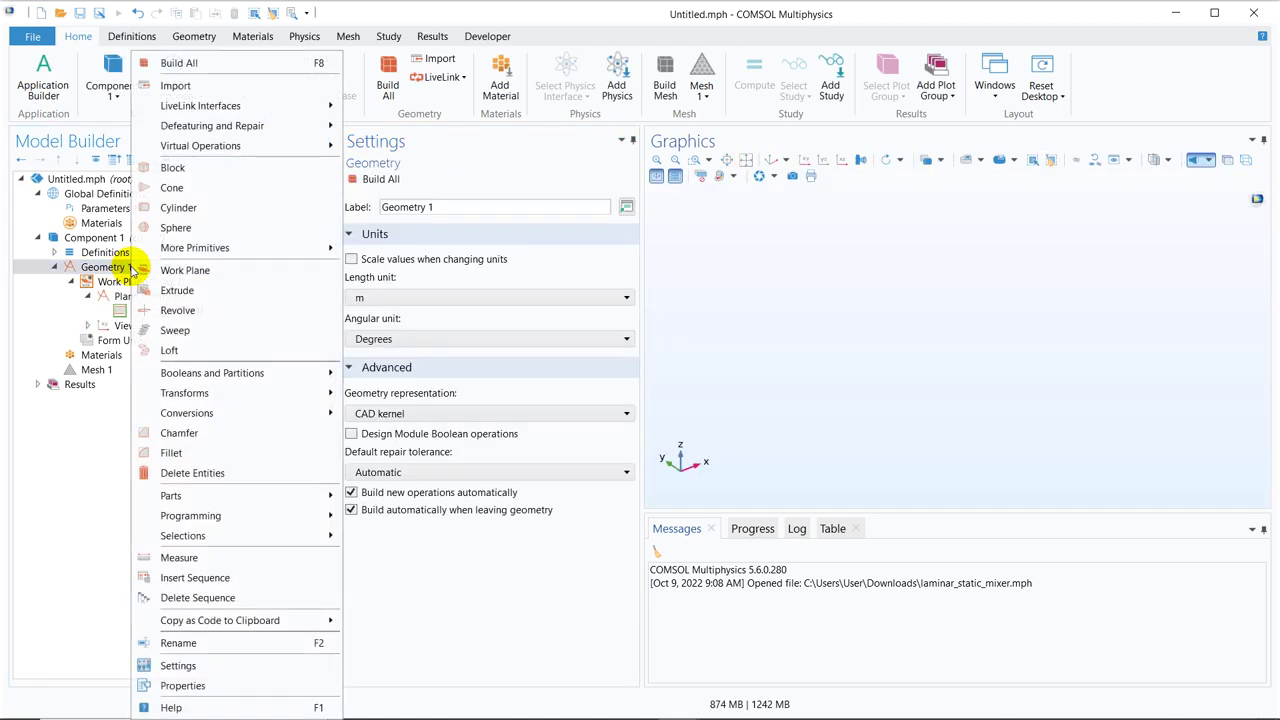
{"action": "left_click", "coordinate": [182, 290]}
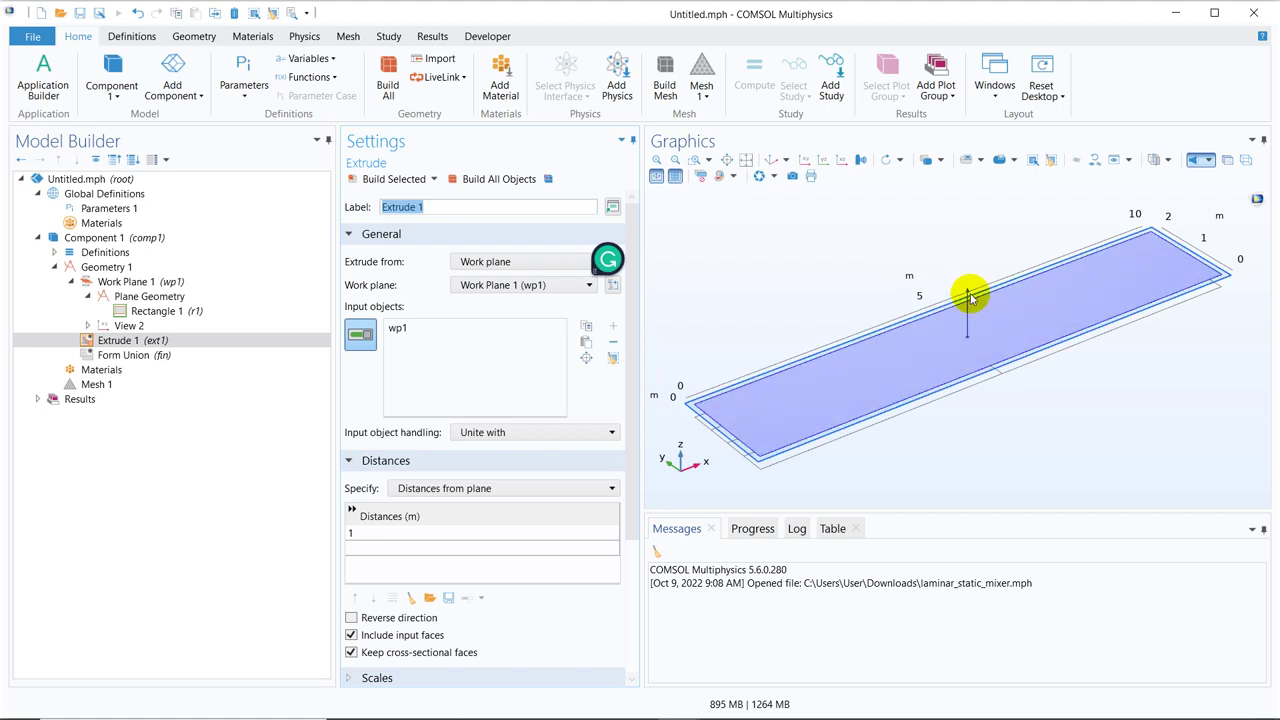
{"action": "mouse_move", "coordinate": [983, 304]}
{"action": "left_mouse_down"}
{"action": "mouse_move", "coordinate": [946, 286]}
{"action": "mouse_move", "coordinate": [966, 286]}
{"action": "mouse_move", "coordinate": [937, 318]}
{"action": "mouse_move", "coordinate": [946, 294]}
{"action": "mouse_move", "coordinate": [975, 297]}
{"action": "left_mouse_up"}
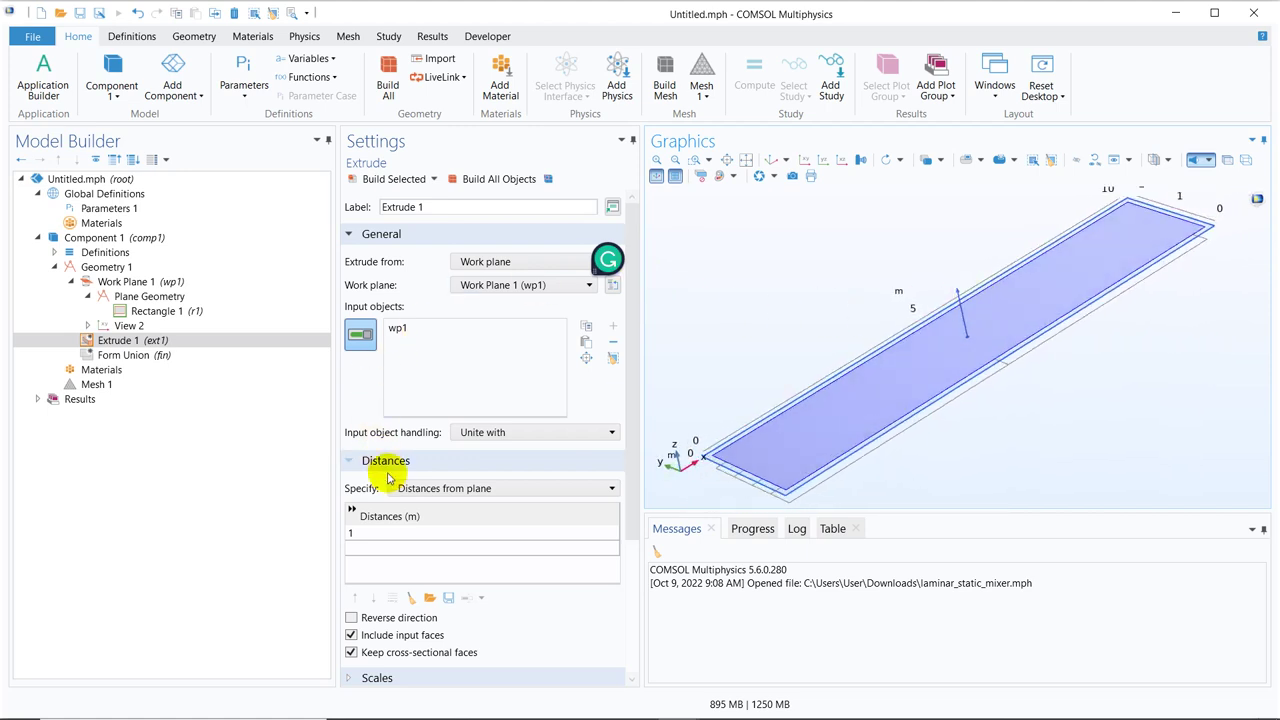
{"action": "double_click", "coordinate": [360, 533]}
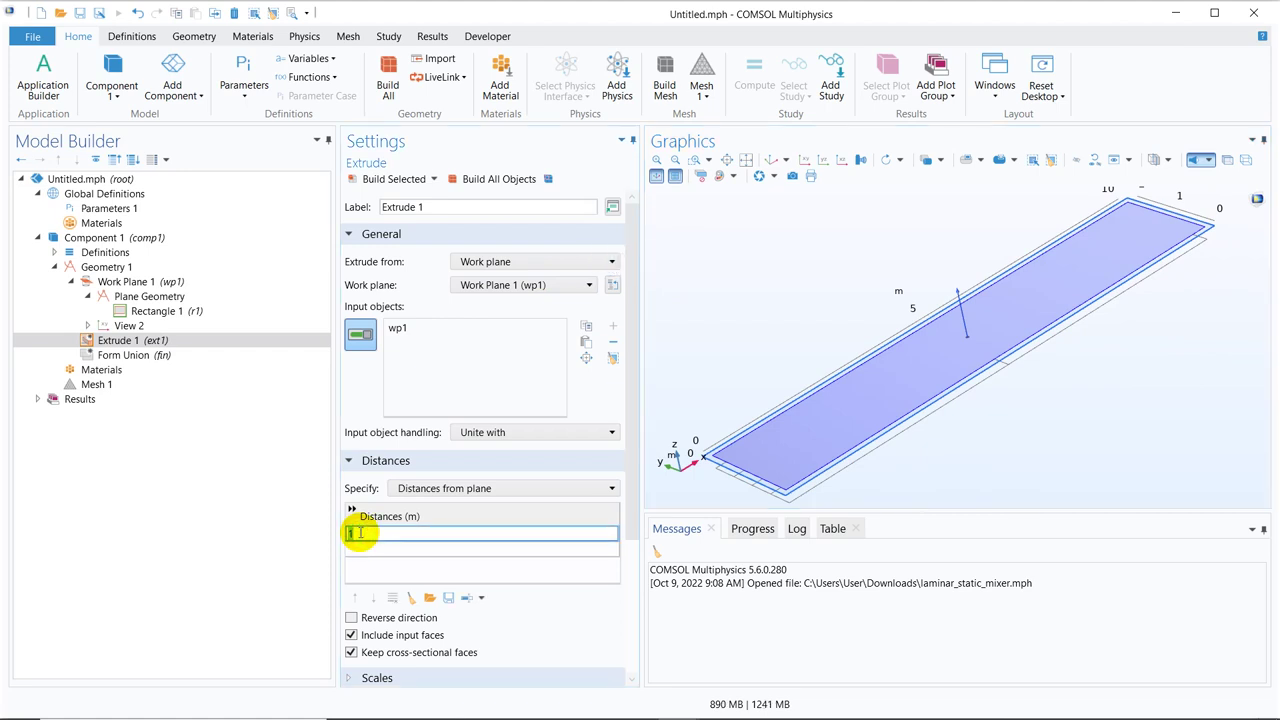
{"action": "type", "text": "3"}
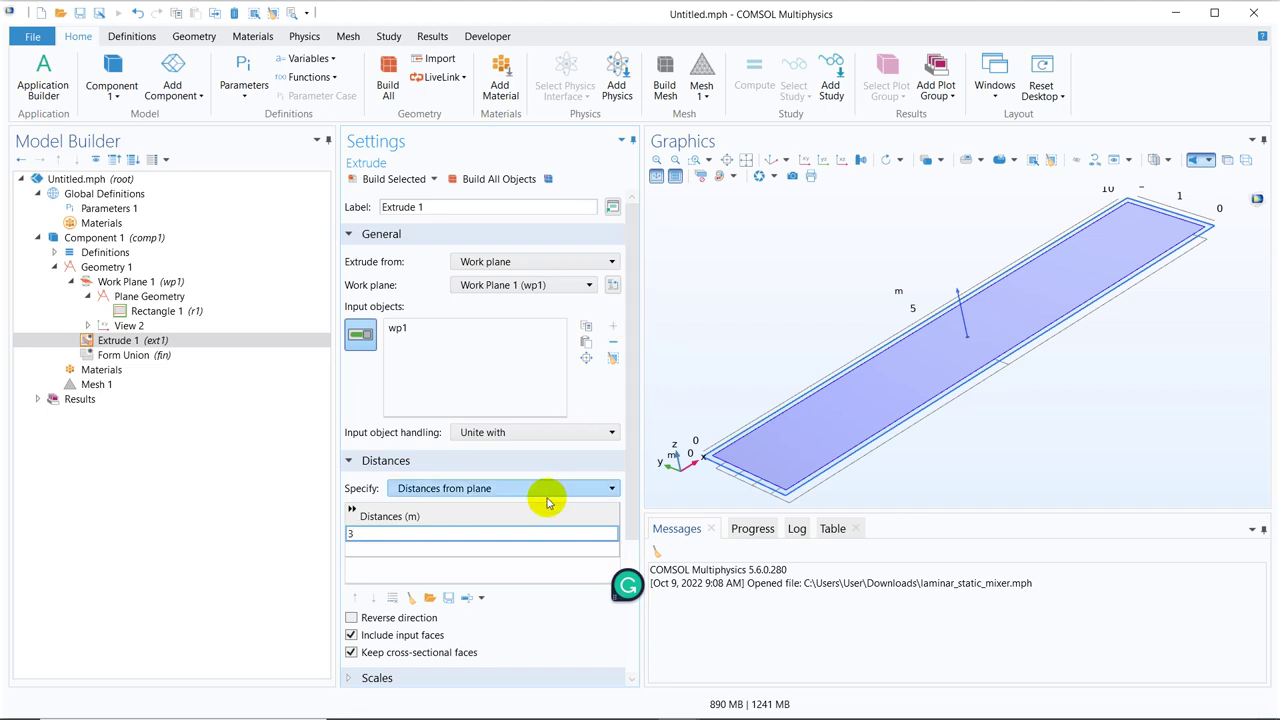
{"action": "left_click_drag", "start_coordinate": [634, 290], "coordinate": [634, 443]}
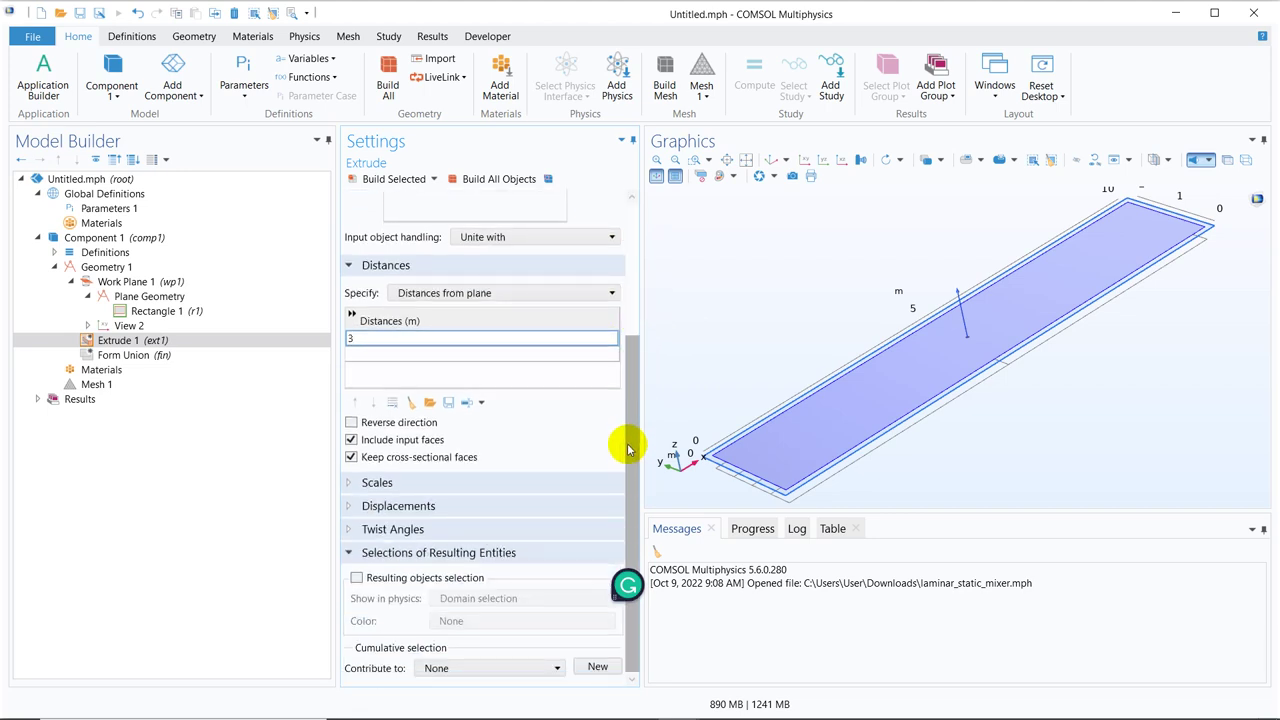
{"action": "left_click", "coordinate": [405, 529]}
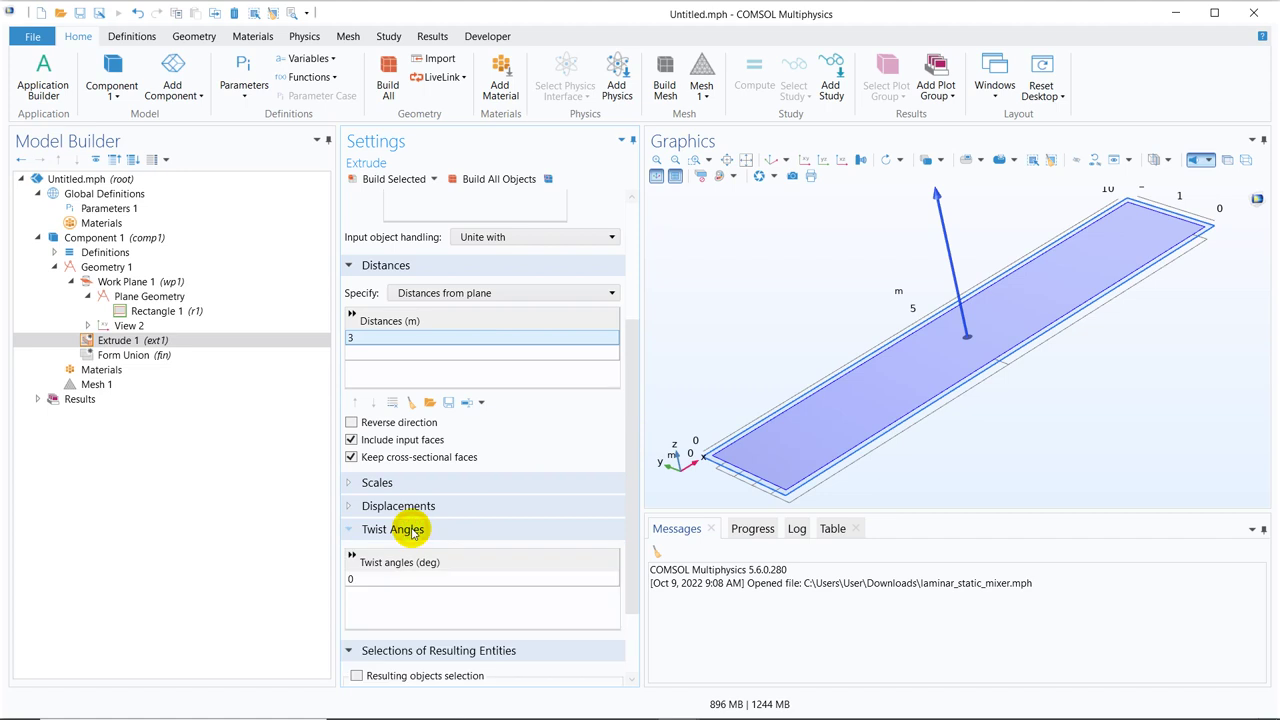
{"action": "left_click", "coordinate": [358, 579]}
{"action": "left_click", "coordinate": [358, 579]}
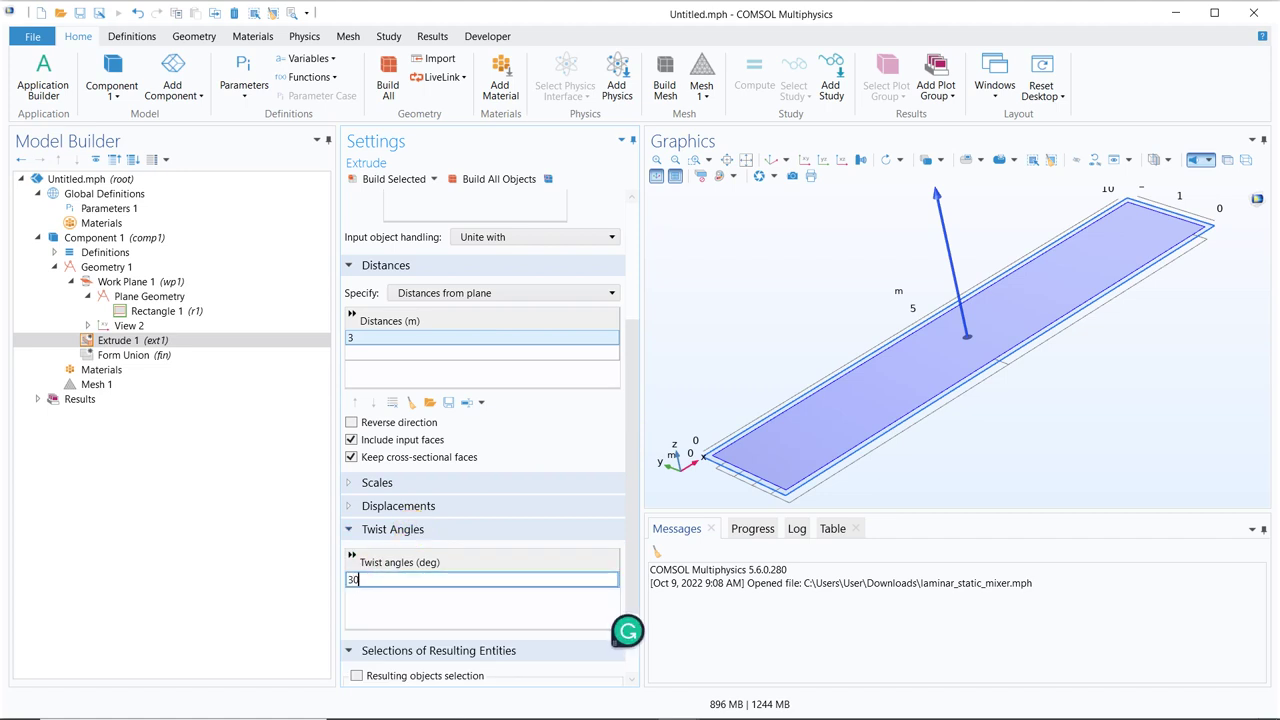
{"action": "left_click", "coordinate": [487, 180]}
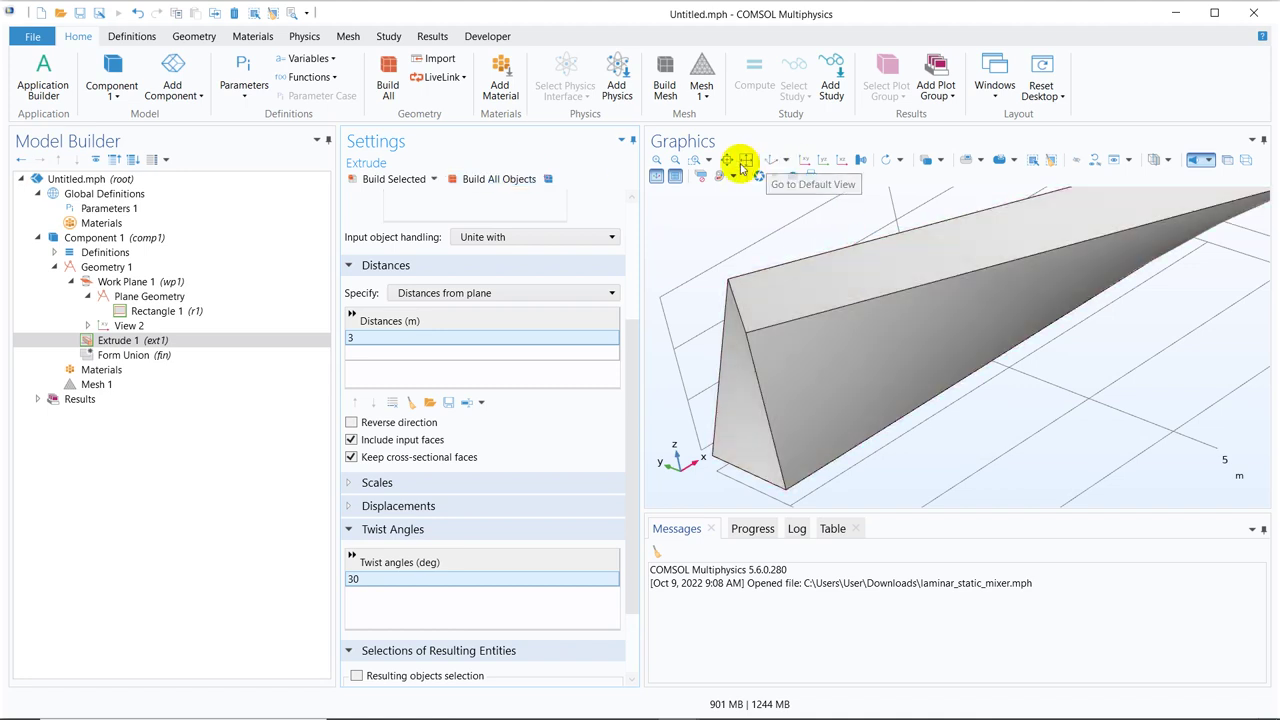
Reset to the default view, orbit, and zoom to show the whole twisted solid
{"action": "left_click", "coordinate": [745, 160]}
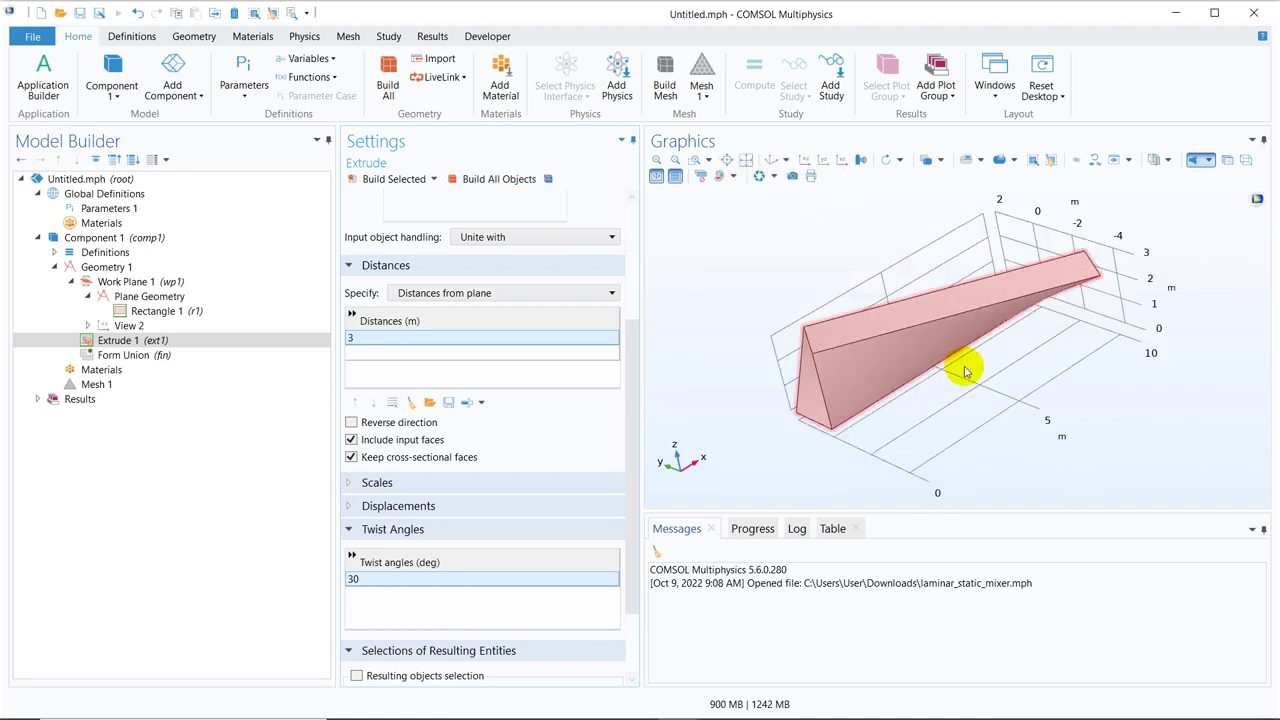
{"action": "left_click_drag", "start_coordinate": [966, 372], "coordinate": [1020, 331]}
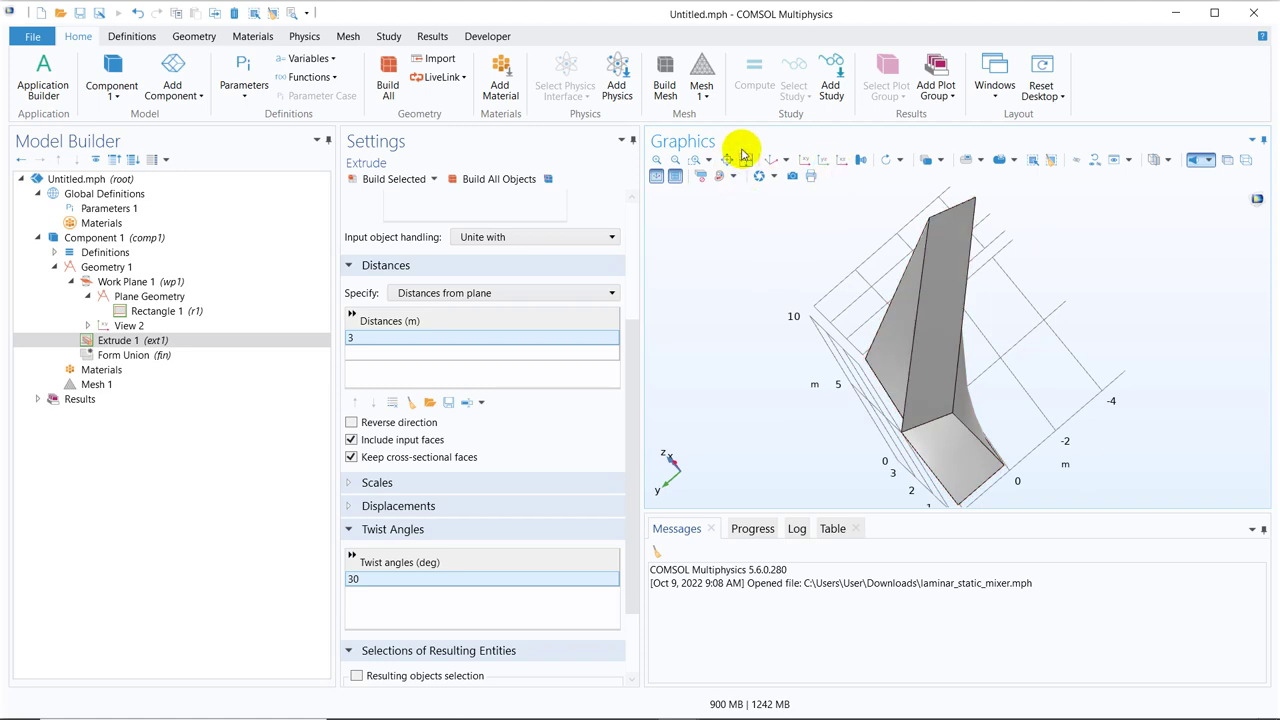
{"action": "left_click", "coordinate": [745, 161]}
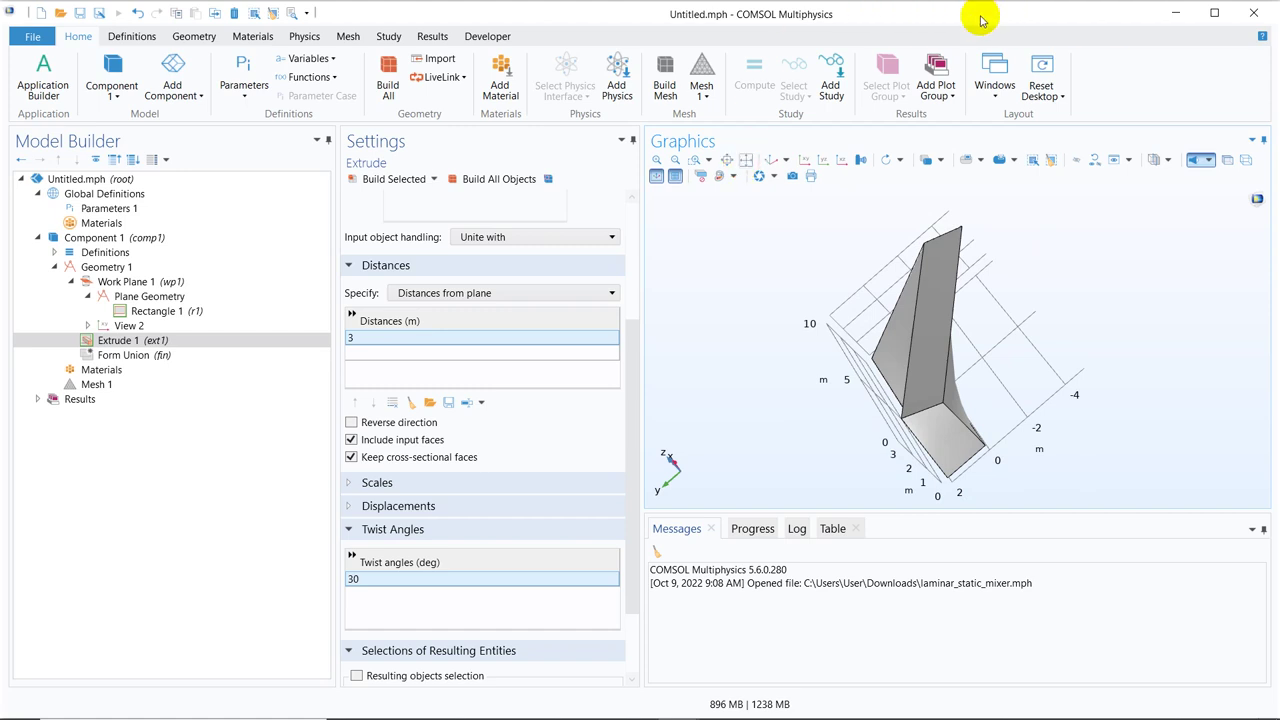
{"action": "left_click", "coordinate": [208, 42]}
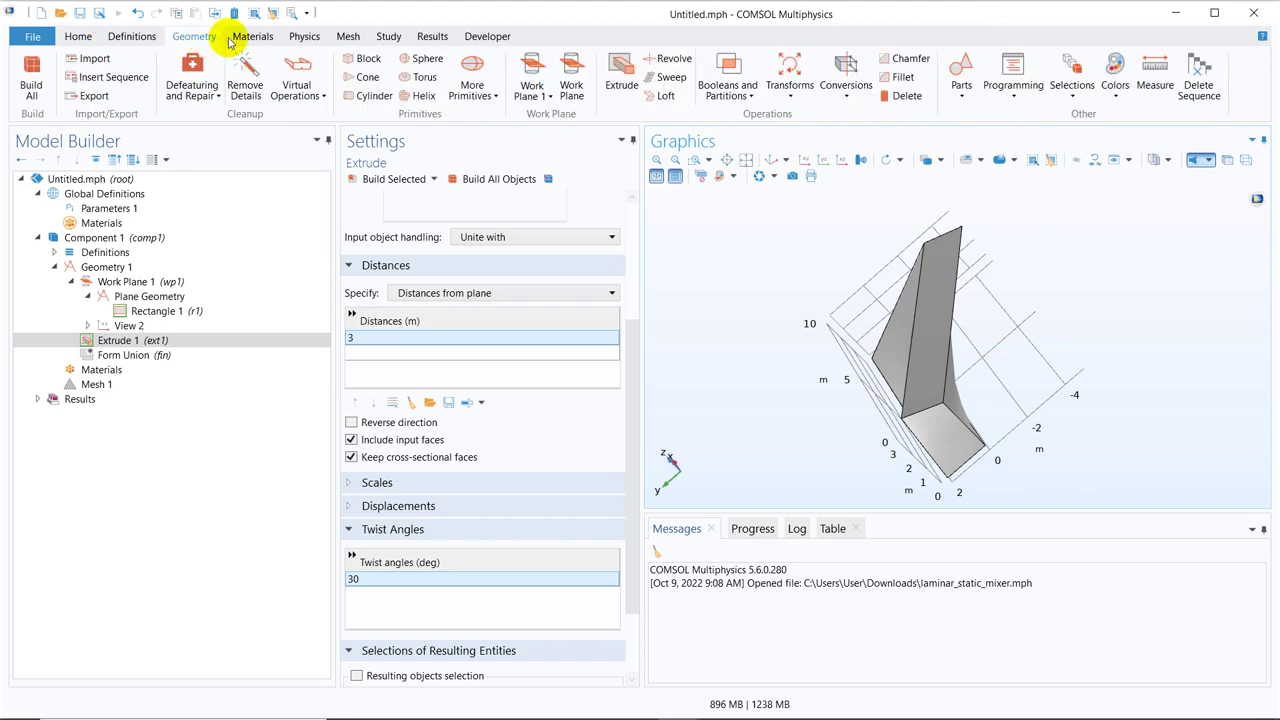
{"action": "left_click", "coordinate": [789, 90]}
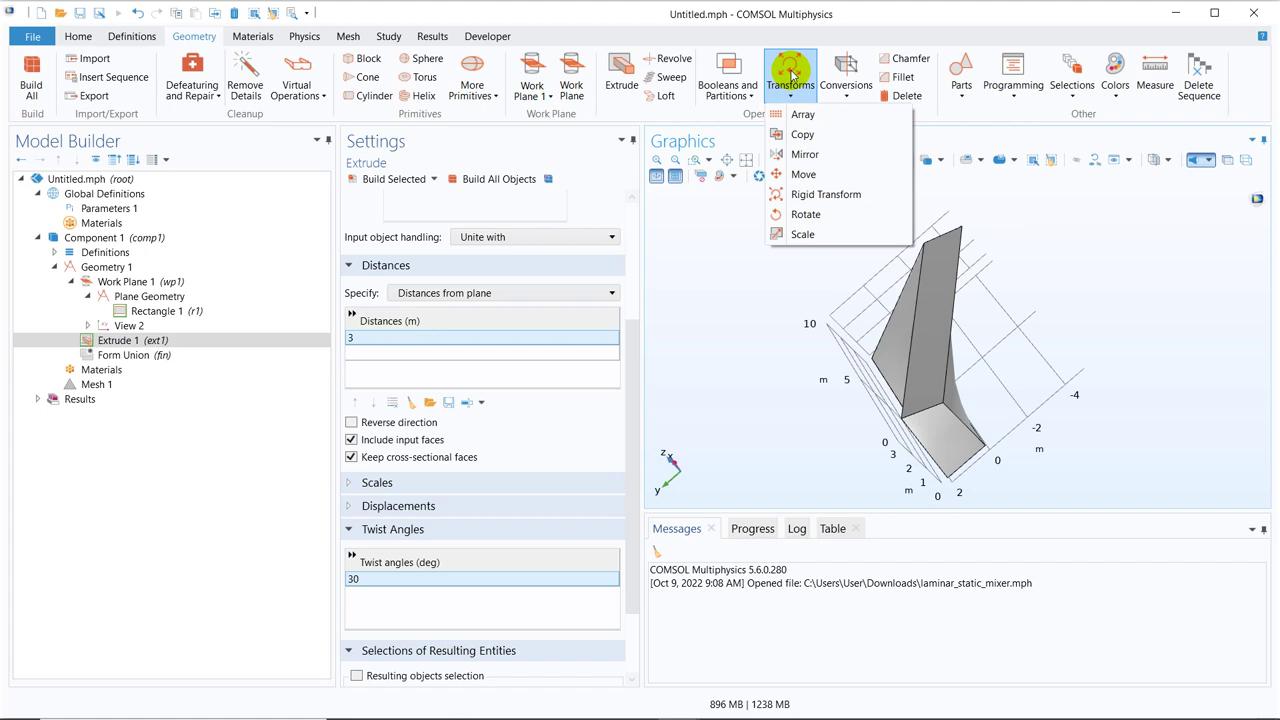
Add a Copy transform with the twisted extrusion ext1 as input and build it
{"action": "left_click", "coordinate": [810, 138]}
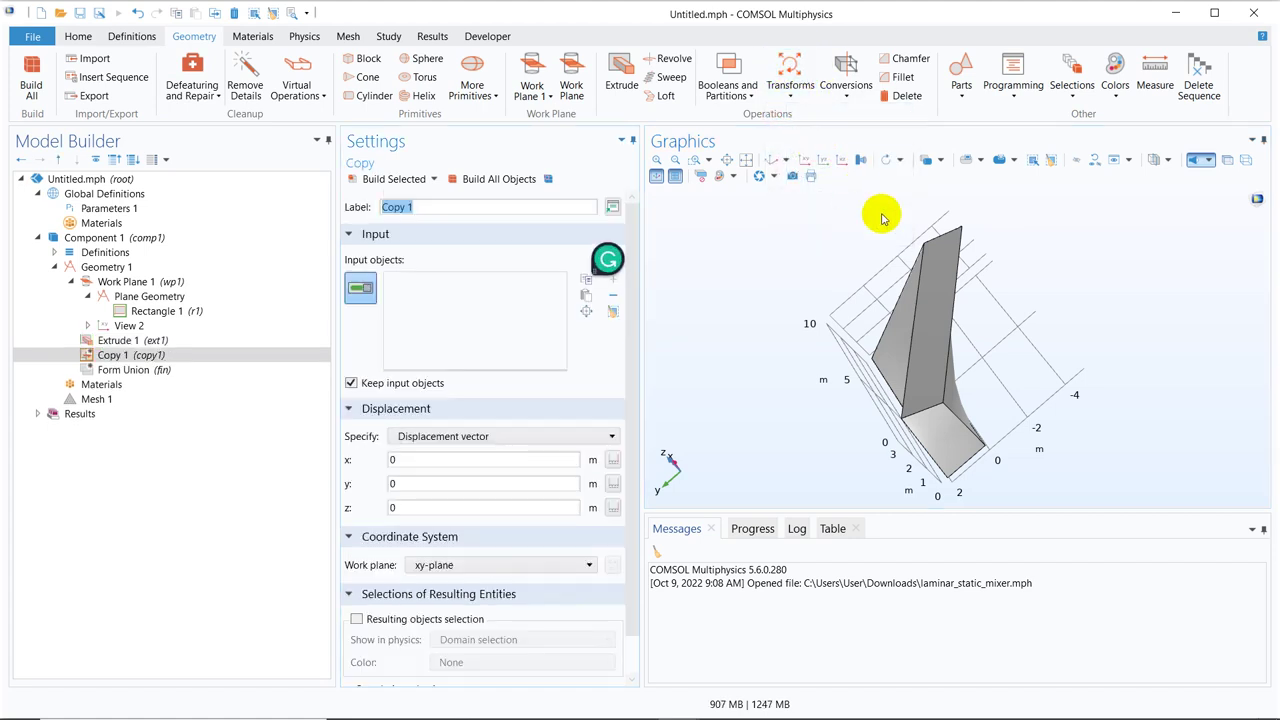
{"action": "left_click", "coordinate": [946, 330]}
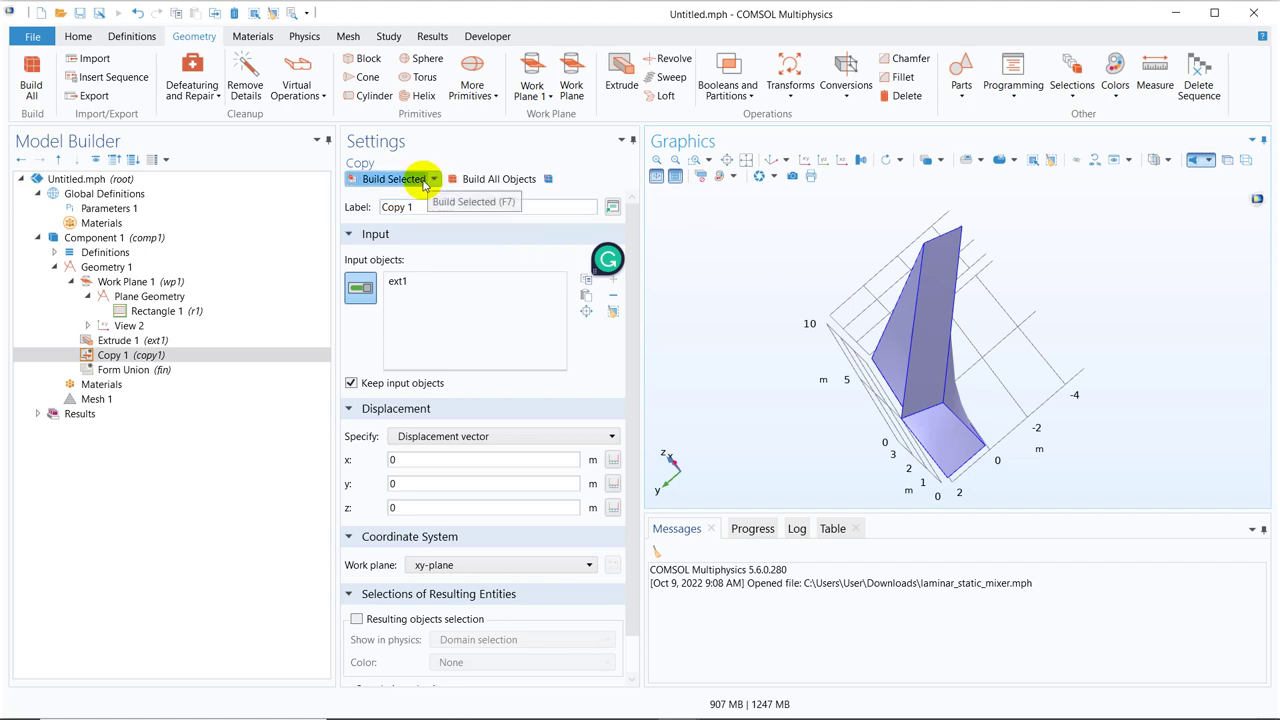
{"action": "left_click", "coordinate": [481, 183]}
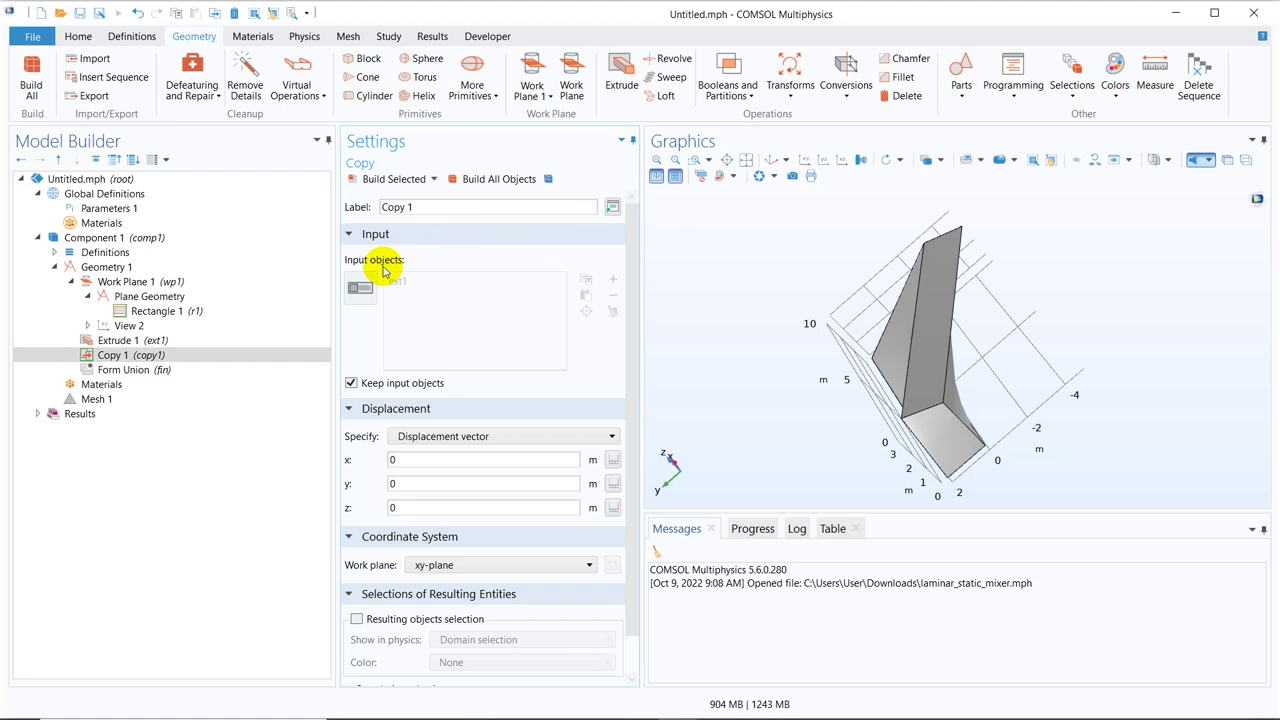
{"action": "left_click", "coordinate": [362, 287]}
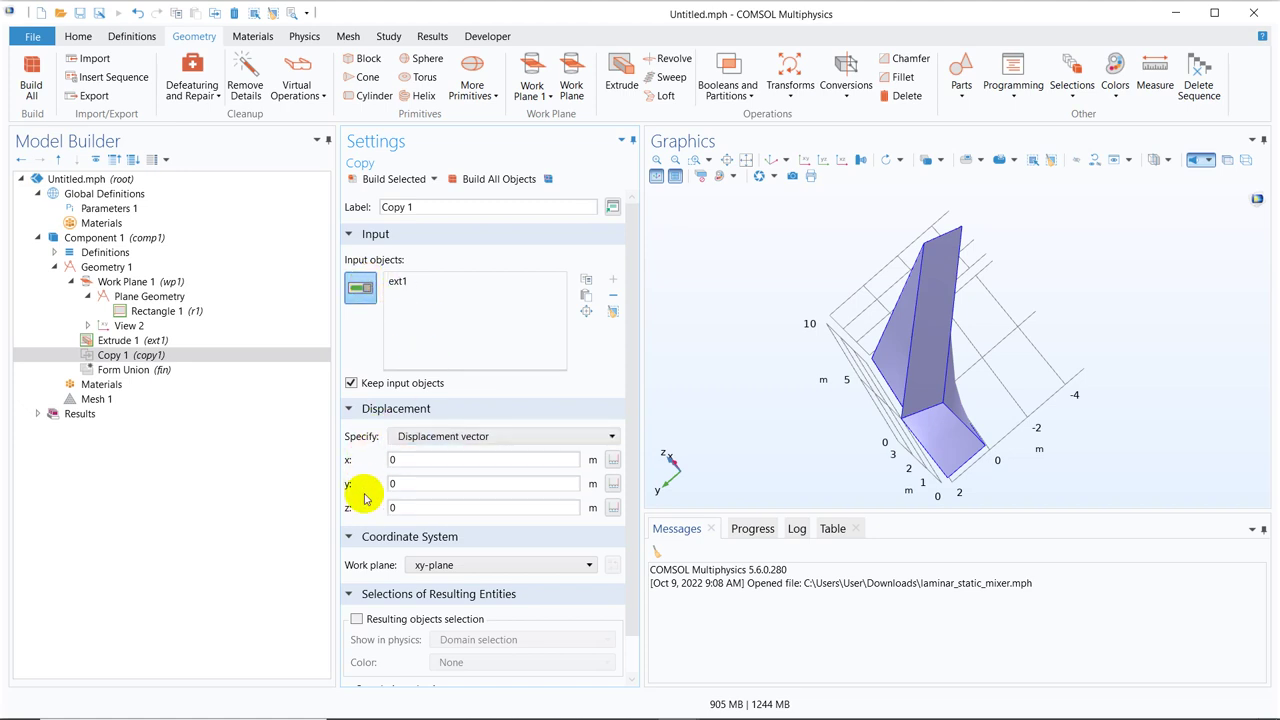
Set Copy 1's z displacement to 3 m, build, and orbit to inspect both stacked blocks
{"action": "left_click", "coordinate": [421, 507]}
{"action": "double_click", "coordinate": [401, 508]}
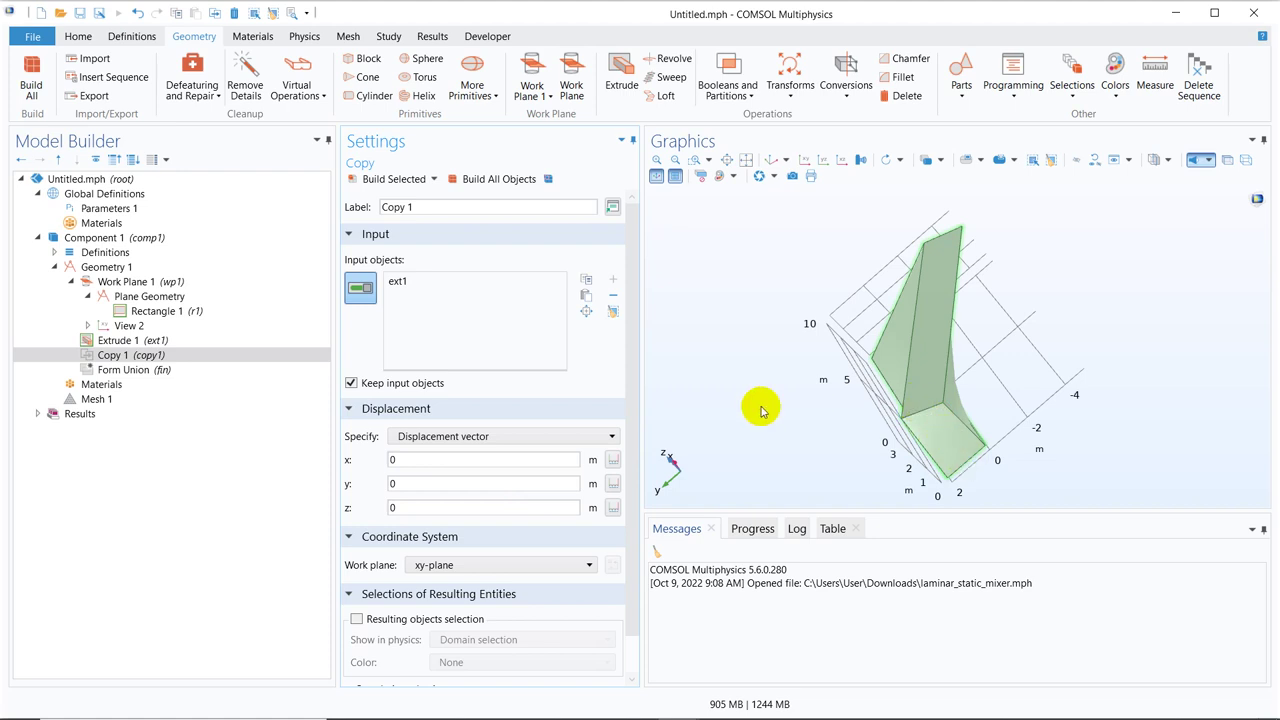
{"action": "left_click", "coordinate": [401, 507]}
{"action": "left_click_drag", "start_coordinate": [401, 507], "coordinate": [386, 508]}
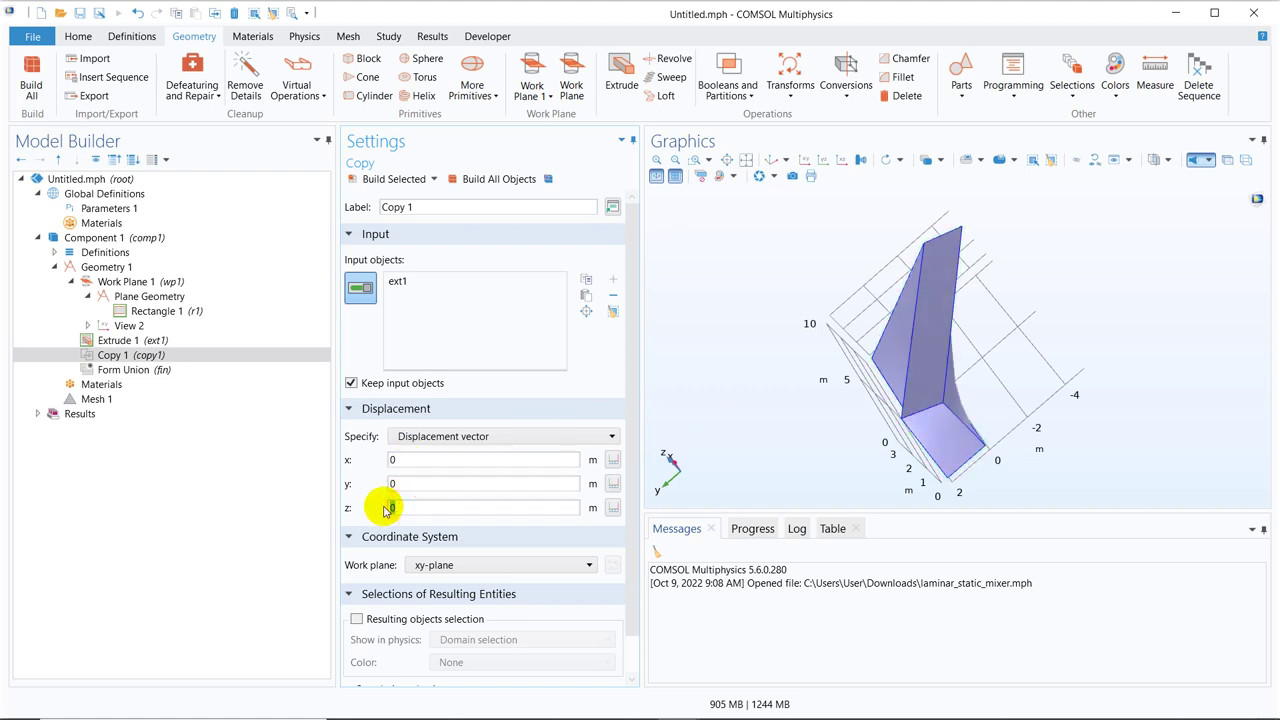
{"action": "type", "text": "3"}
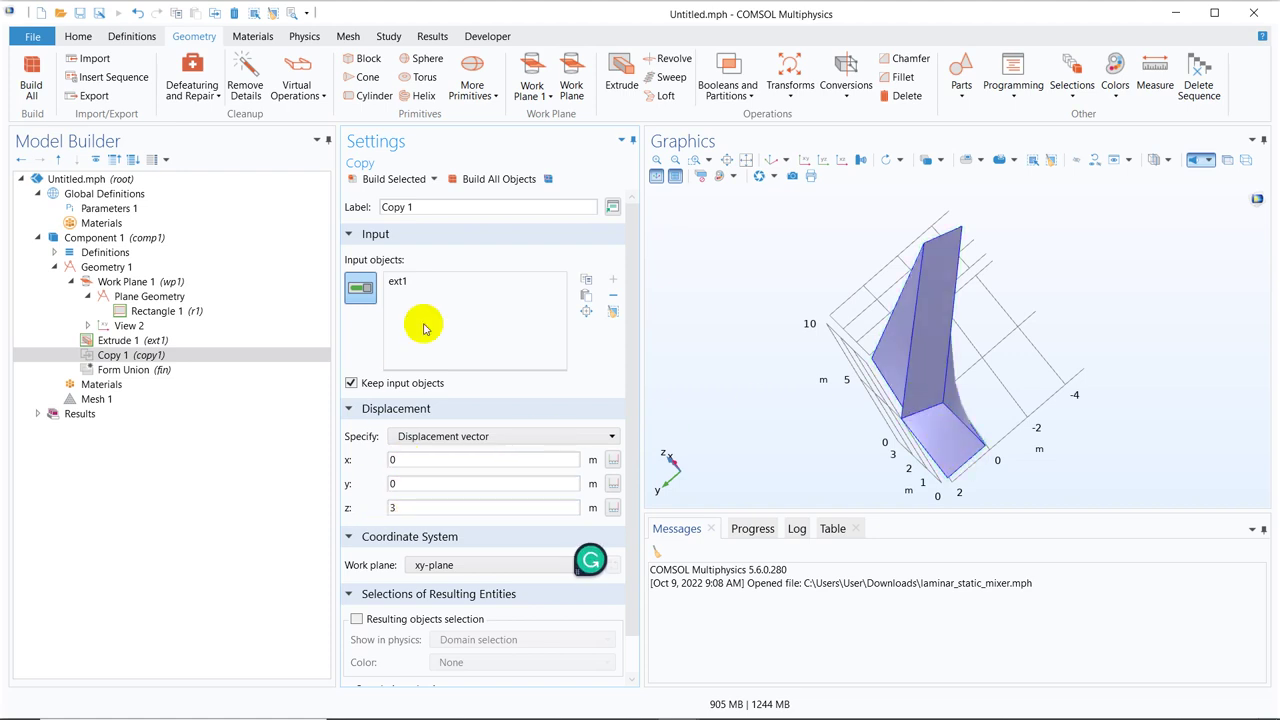
{"action": "left_click", "coordinate": [481, 180]}
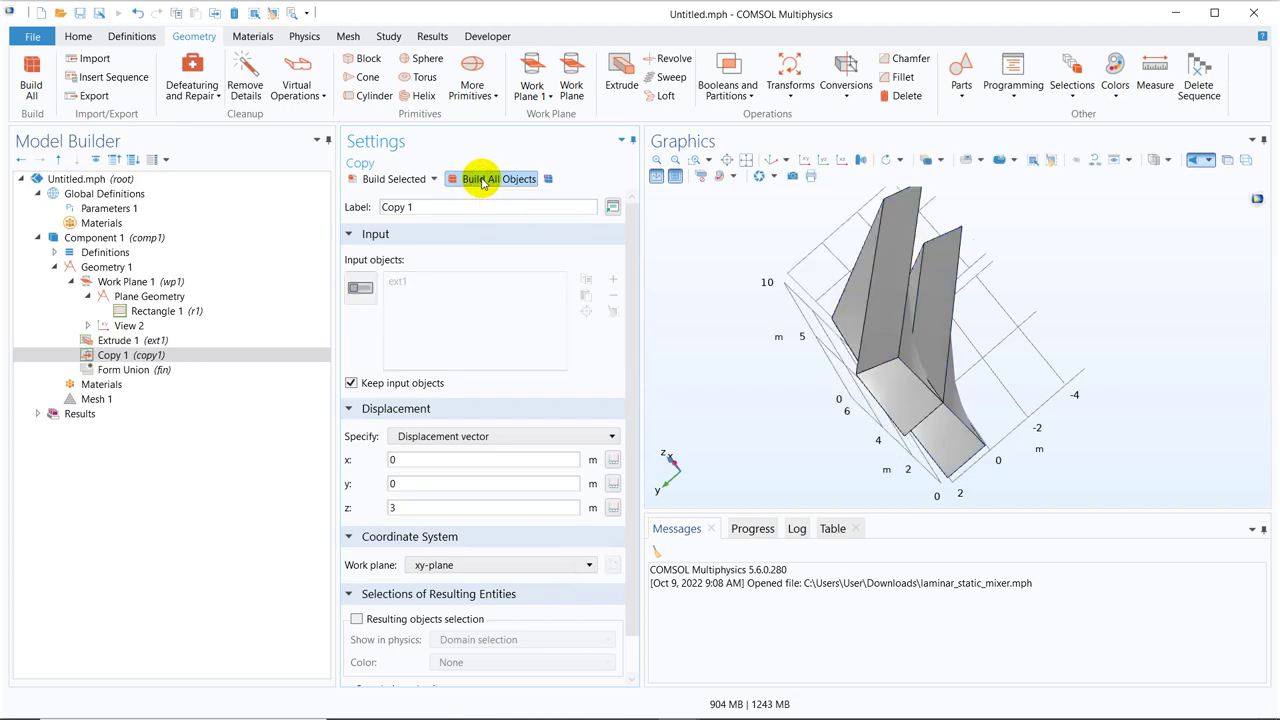
{"action": "left_click_drag", "start_coordinate": [791, 323], "coordinate": [780, 289]}
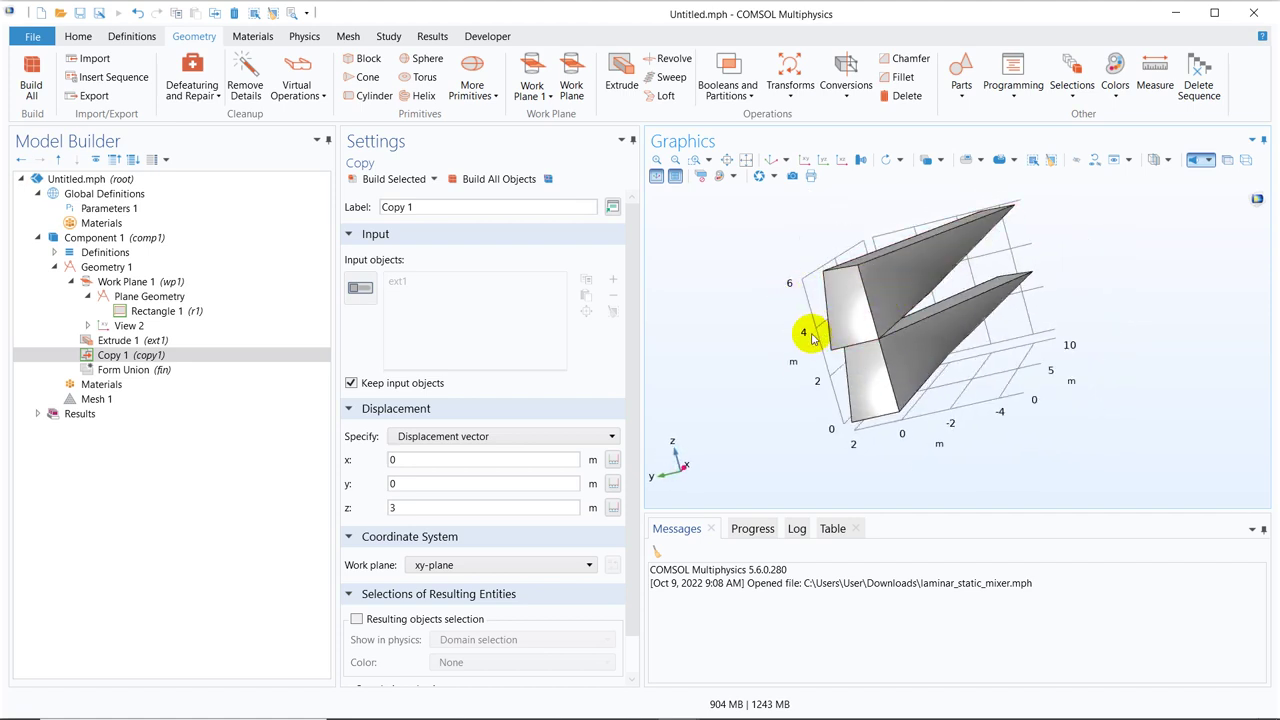
{"action": "left_click_drag", "start_coordinate": [812, 338], "coordinate": [777, 343]}
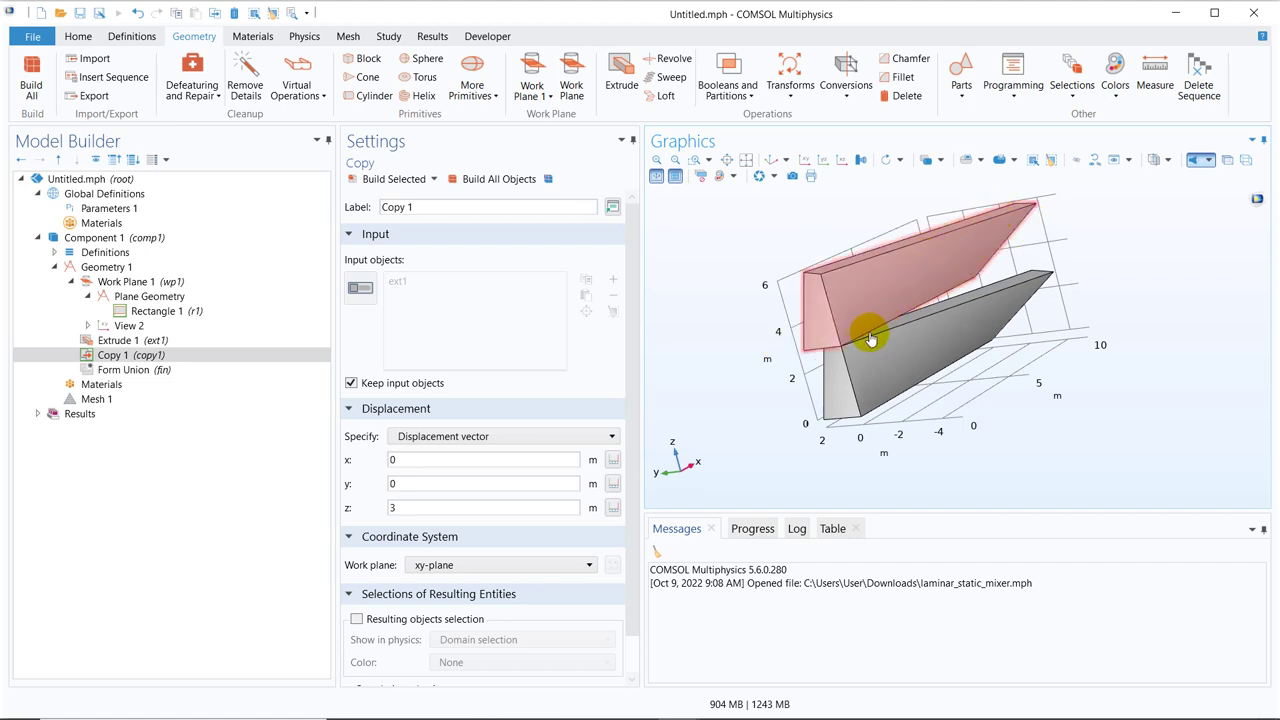
{"action": "left_click_drag", "start_coordinate": [870, 338], "coordinate": [920, 320]}
{"action": "left_click_drag", "start_coordinate": [1023, 277], "coordinate": [762, 372]}
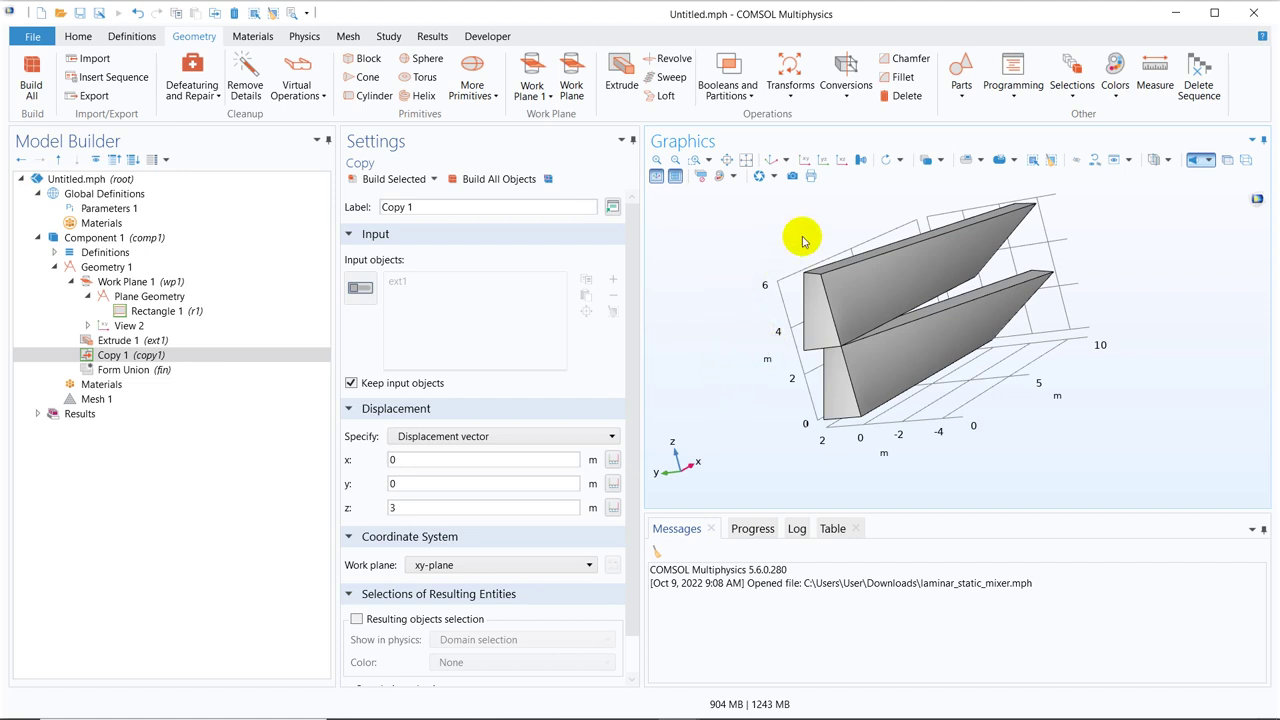
{"action": "mouse_move", "coordinate": [831, 240]}
{"action": "left_mouse_down"}
{"action": "mouse_move", "coordinate": [820, 240]}
{"action": "mouse_move", "coordinate": [850, 250]}
{"action": "mouse_move", "coordinate": [837, 251]}
{"action": "left_mouse_up"}
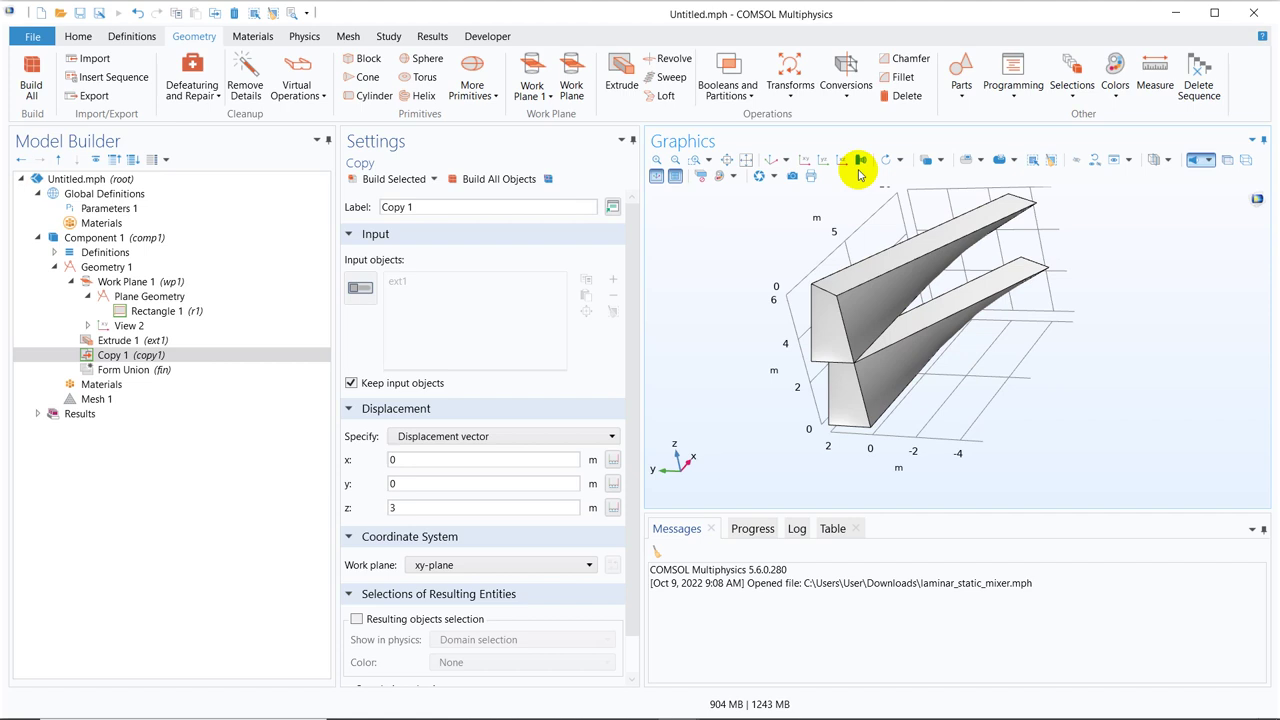
Rotate the copied block copy1 by -30° about the z-axis and build it
{"action": "left_click", "coordinate": [800, 98]}
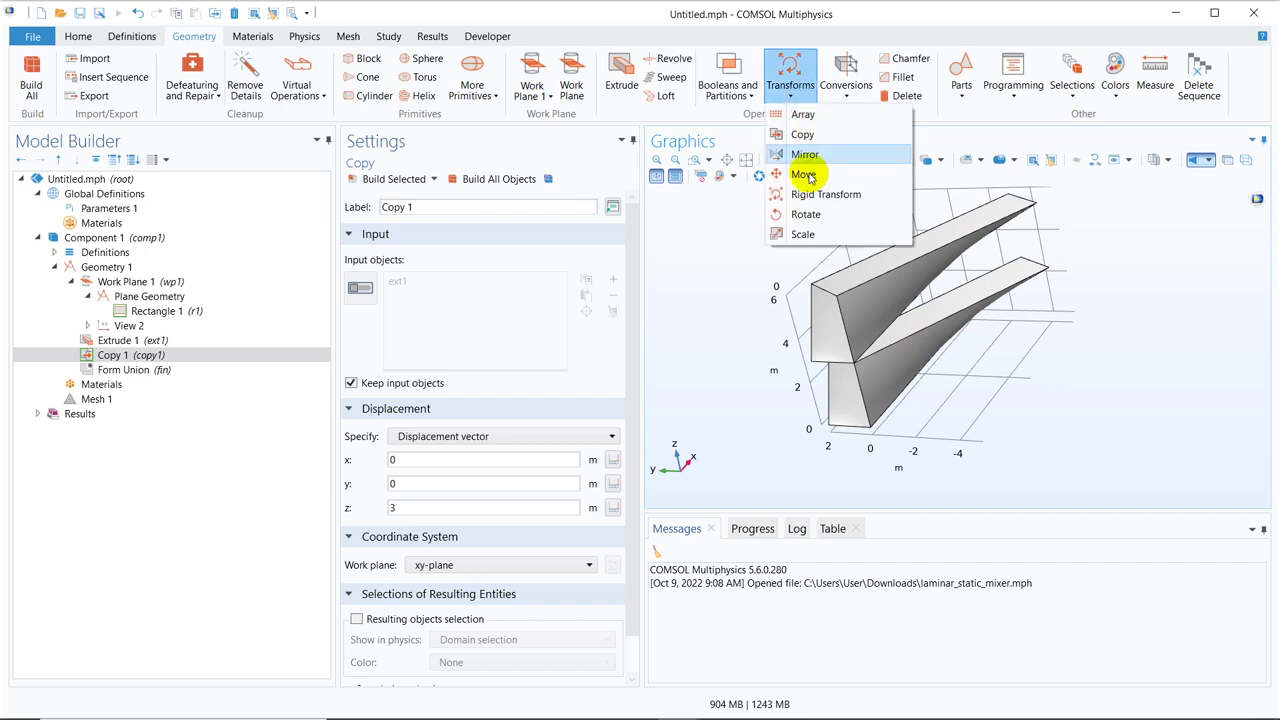
{"action": "left_click", "coordinate": [805, 213]}
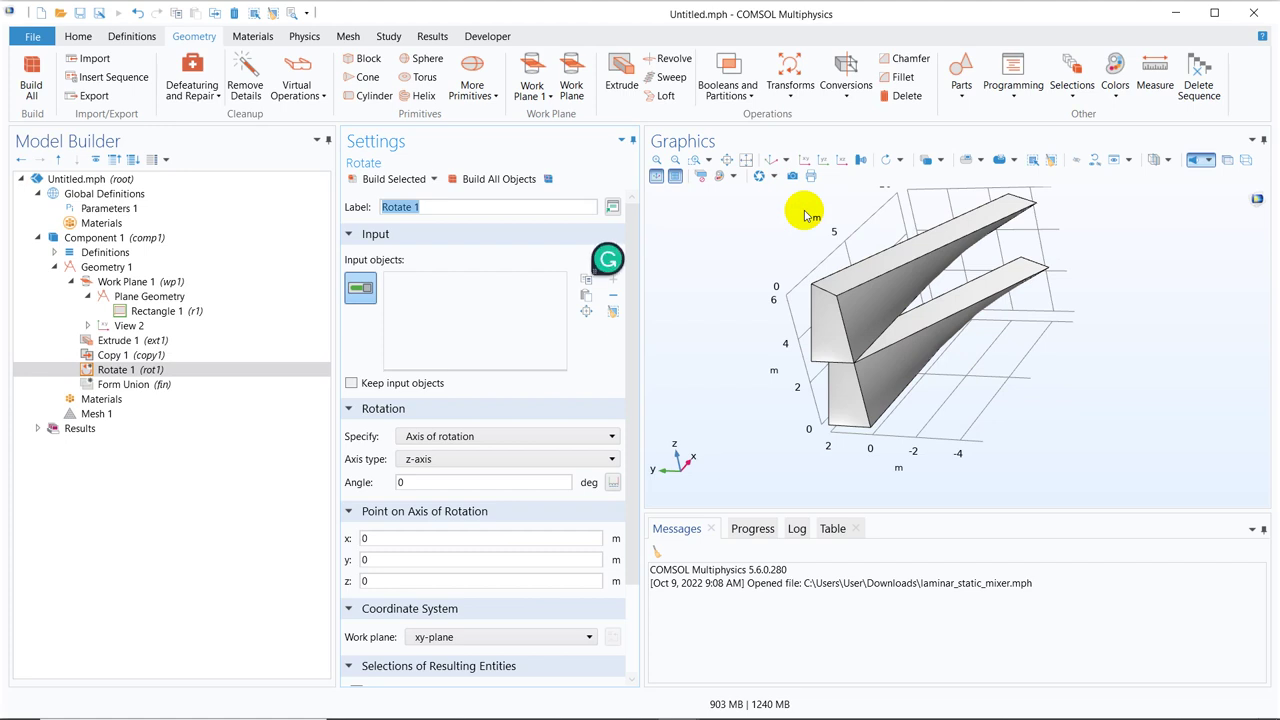
{"action": "left_click", "coordinate": [920, 272]}
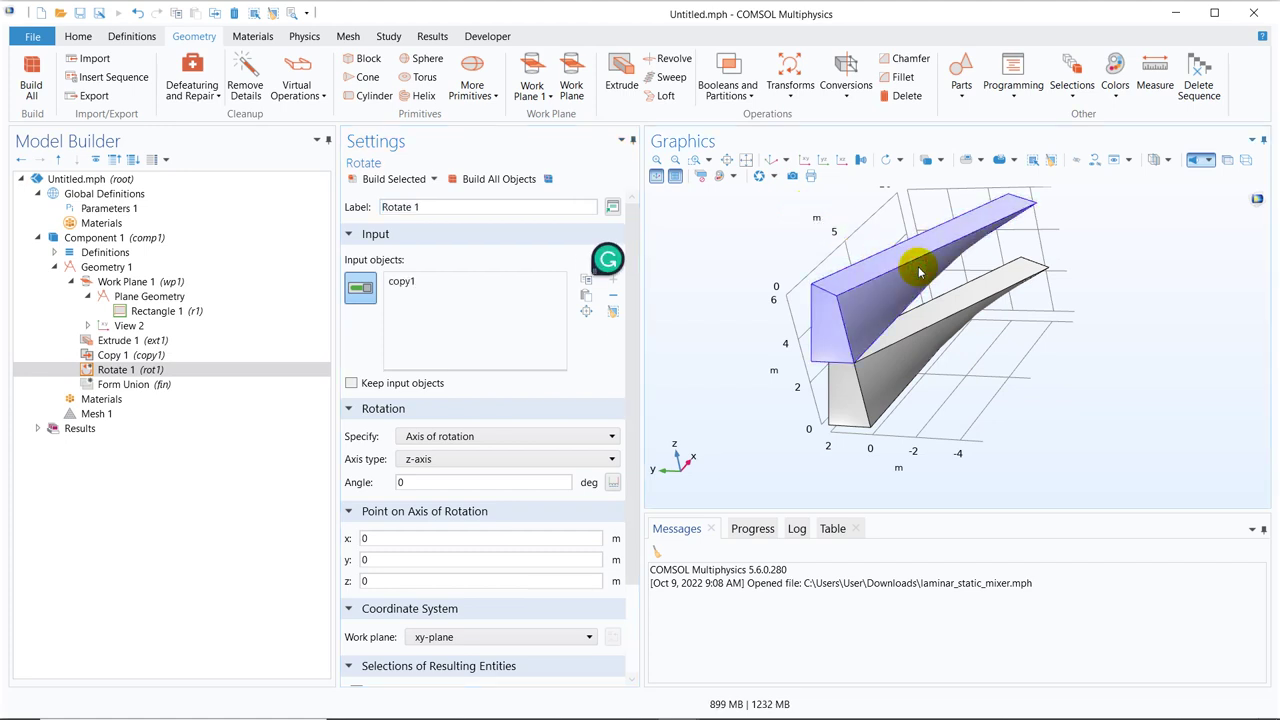
{"action": "left_click", "coordinate": [435, 481]}
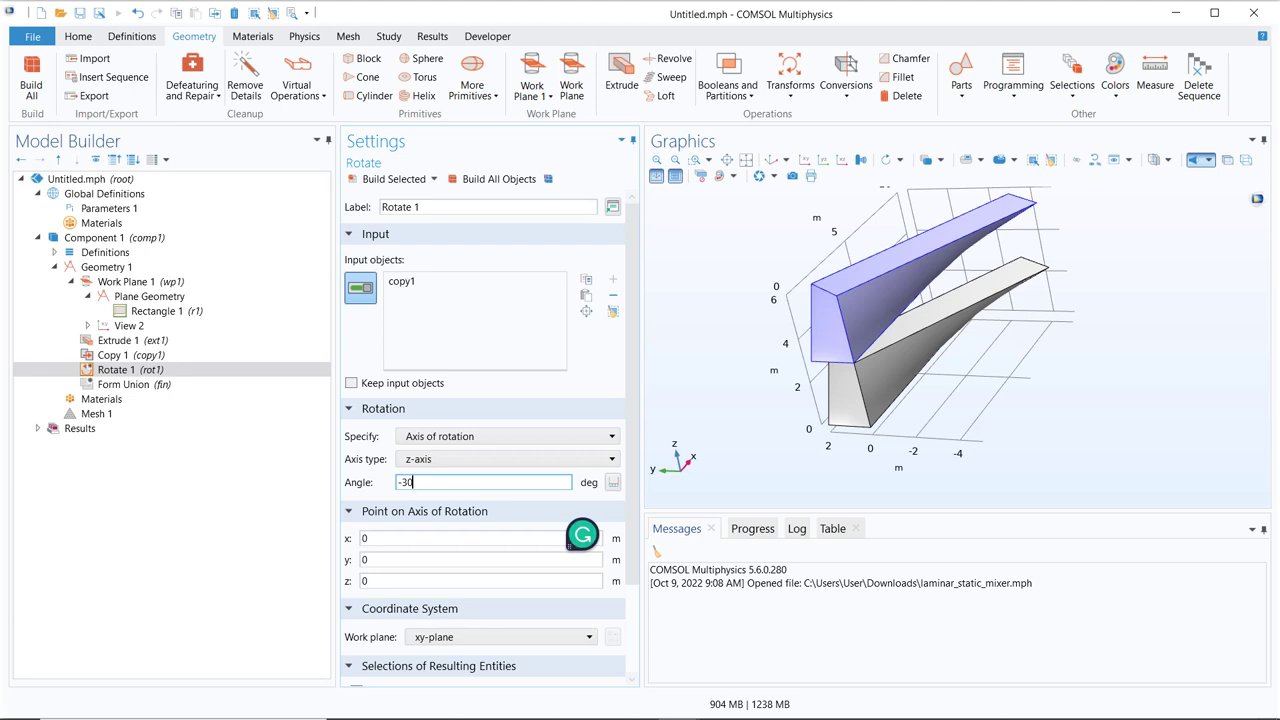
{"action": "left_click", "coordinate": [487, 184]}
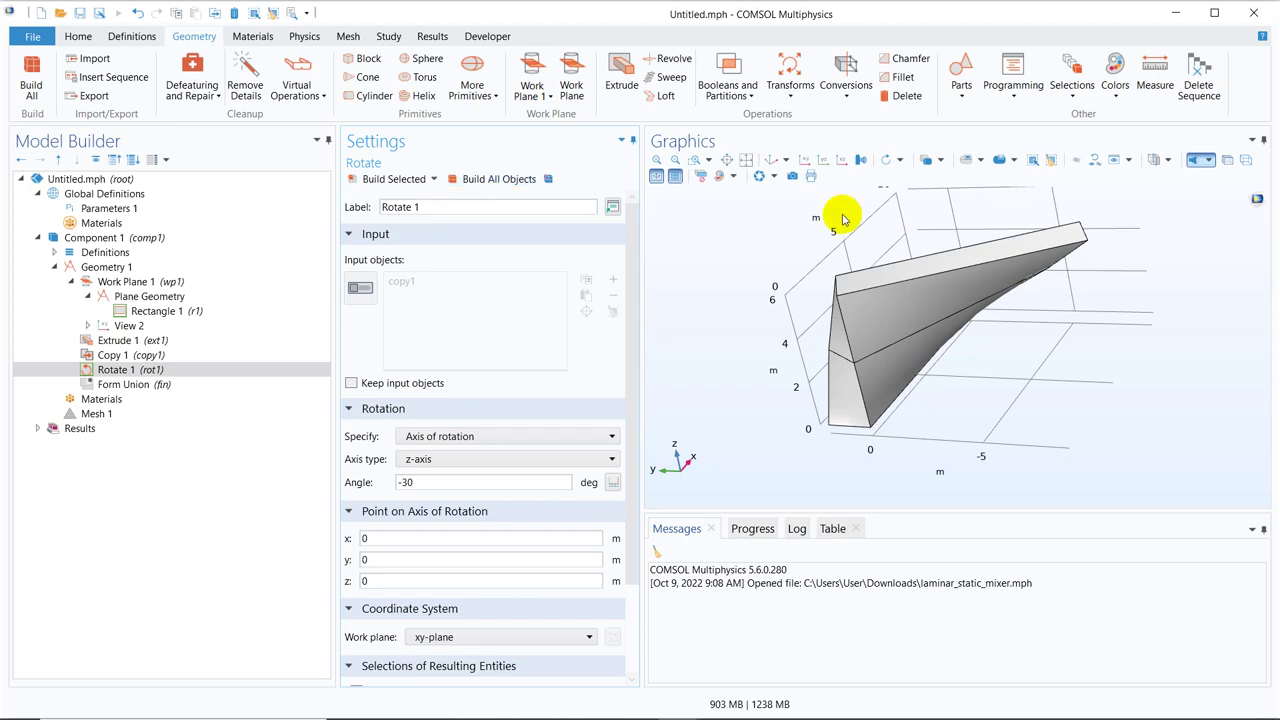
{"action": "left_click_drag", "start_coordinate": [971, 329], "coordinate": [1048, 310]}
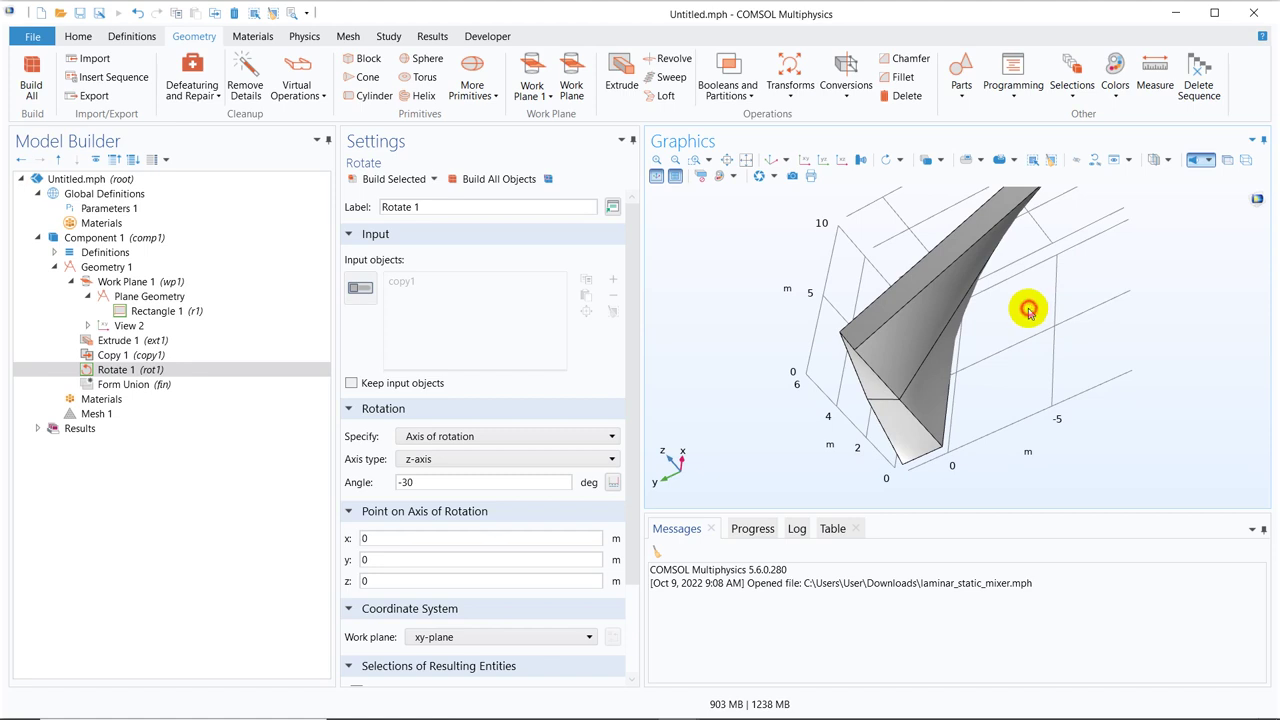
{"action": "left_click_drag", "start_coordinate": [1029, 311], "coordinate": [1051, 291]}
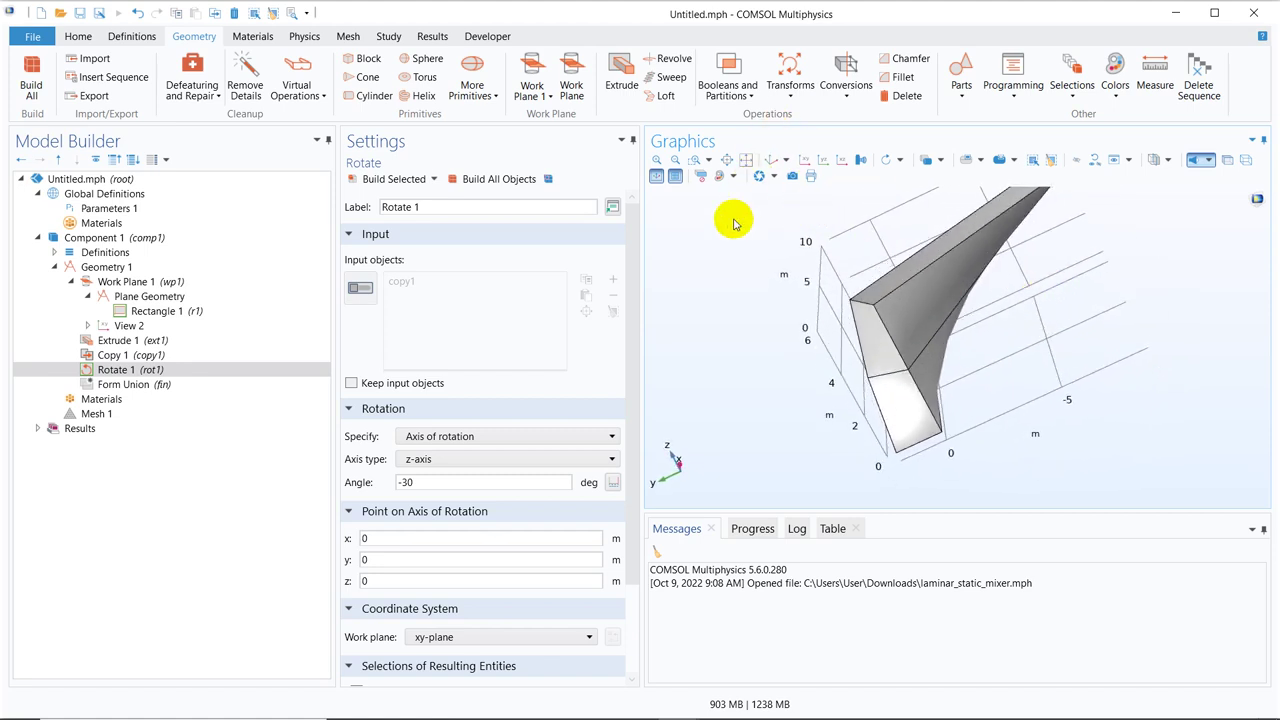
Copy ext1 and rot1 with a 6 m z displacement, build, and zoom to fit
{"action": "left_click", "coordinate": [790, 95]}
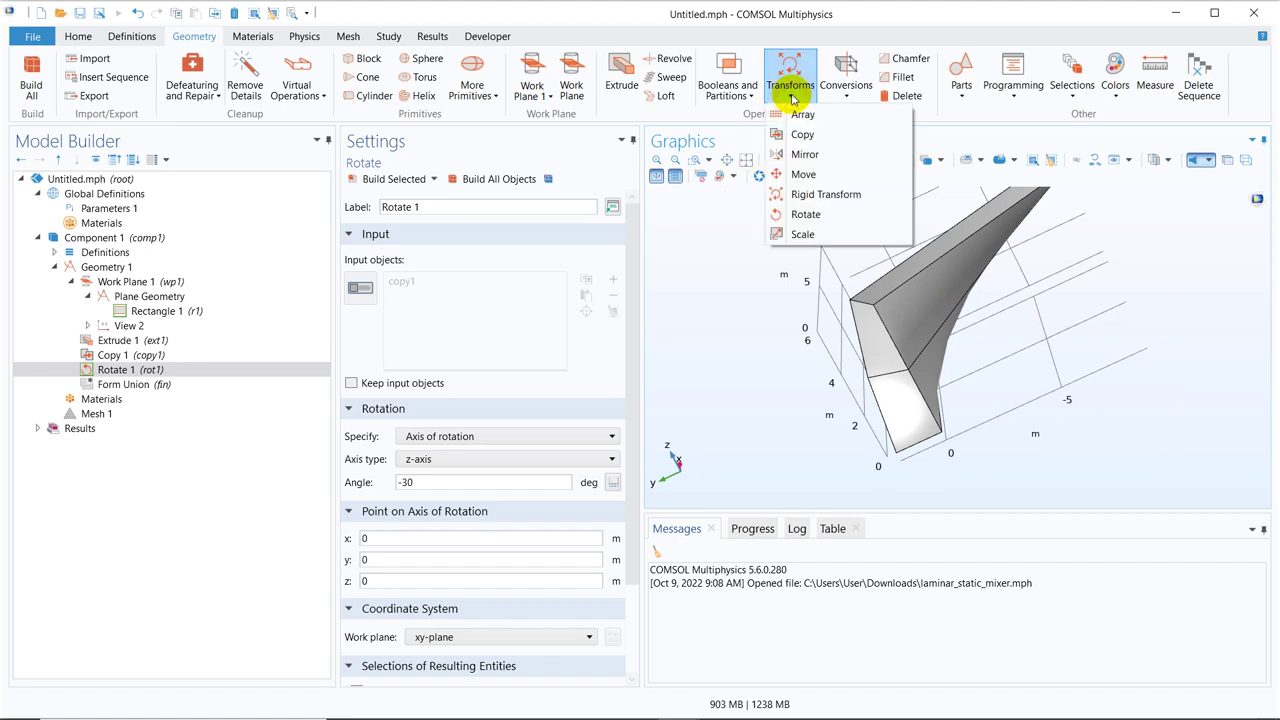
{"action": "left_click", "coordinate": [795, 134]}
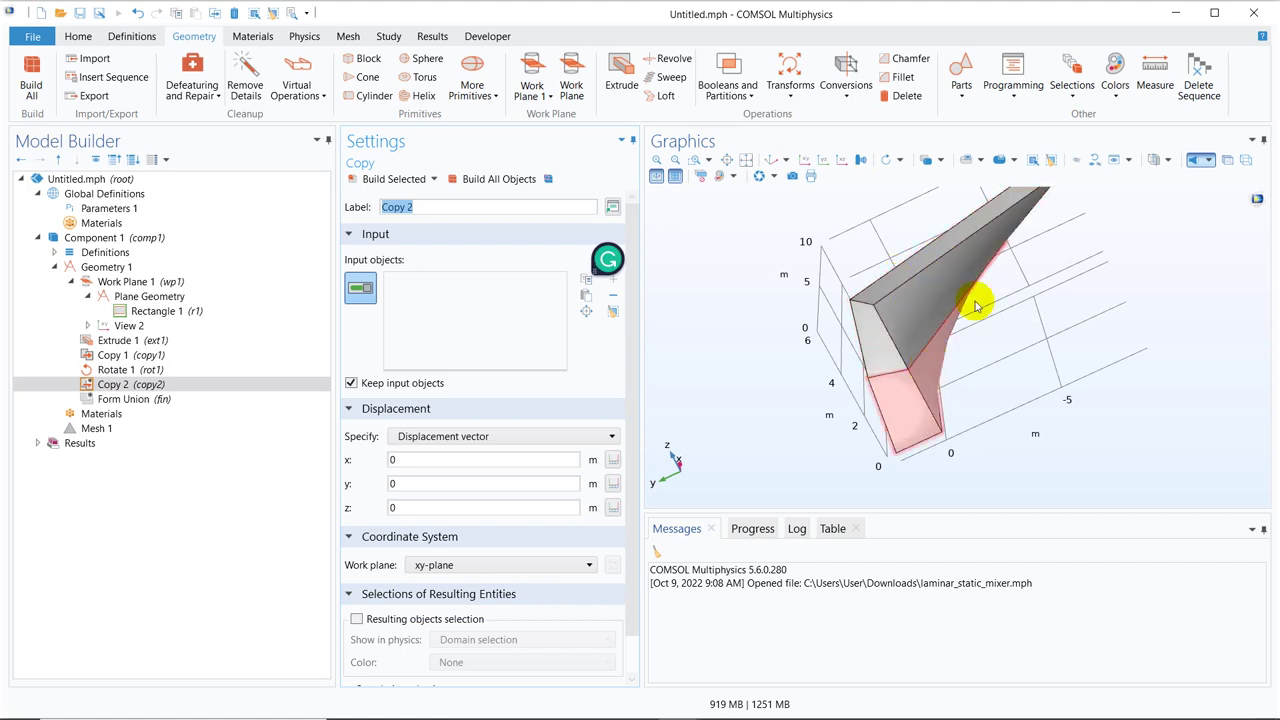
{"action": "left_click", "coordinate": [912, 400]}
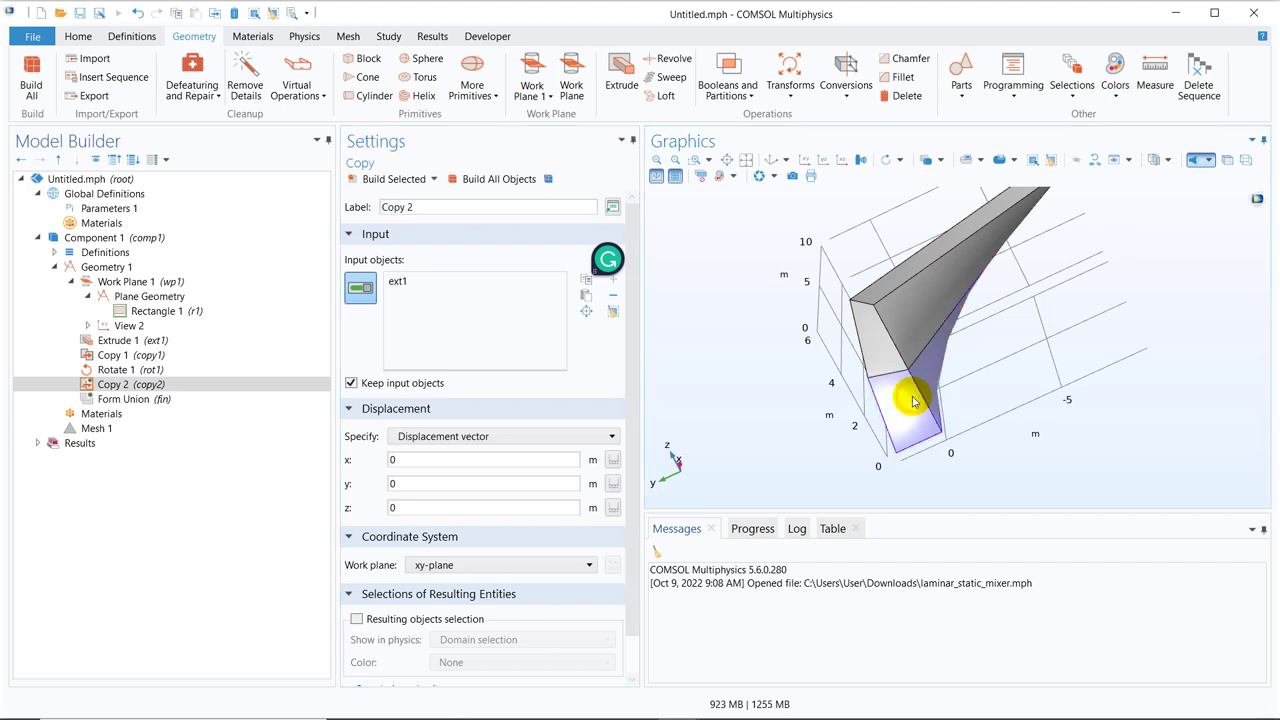
{"action": "left_click", "coordinate": [912, 336]}
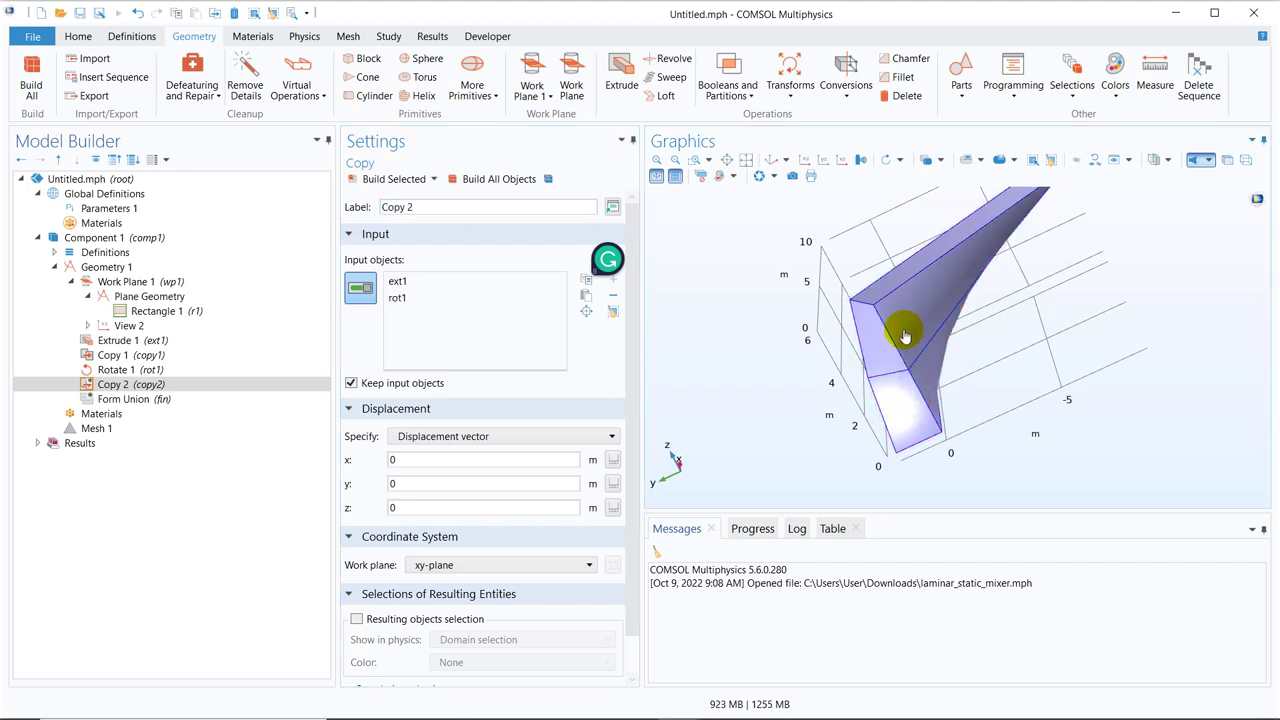
{"action": "left_click", "coordinate": [417, 505]}
{"action": "left_click", "coordinate": [414, 503]}
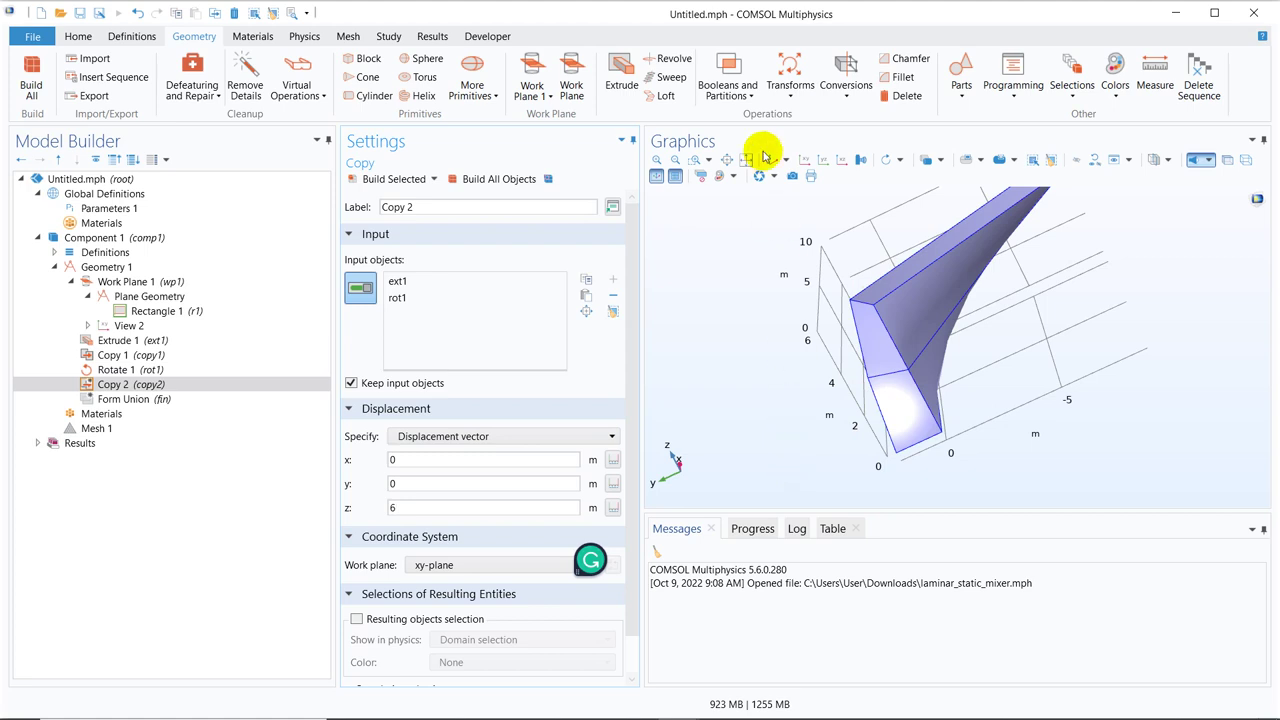
{"action": "left_click", "coordinate": [500, 180]}
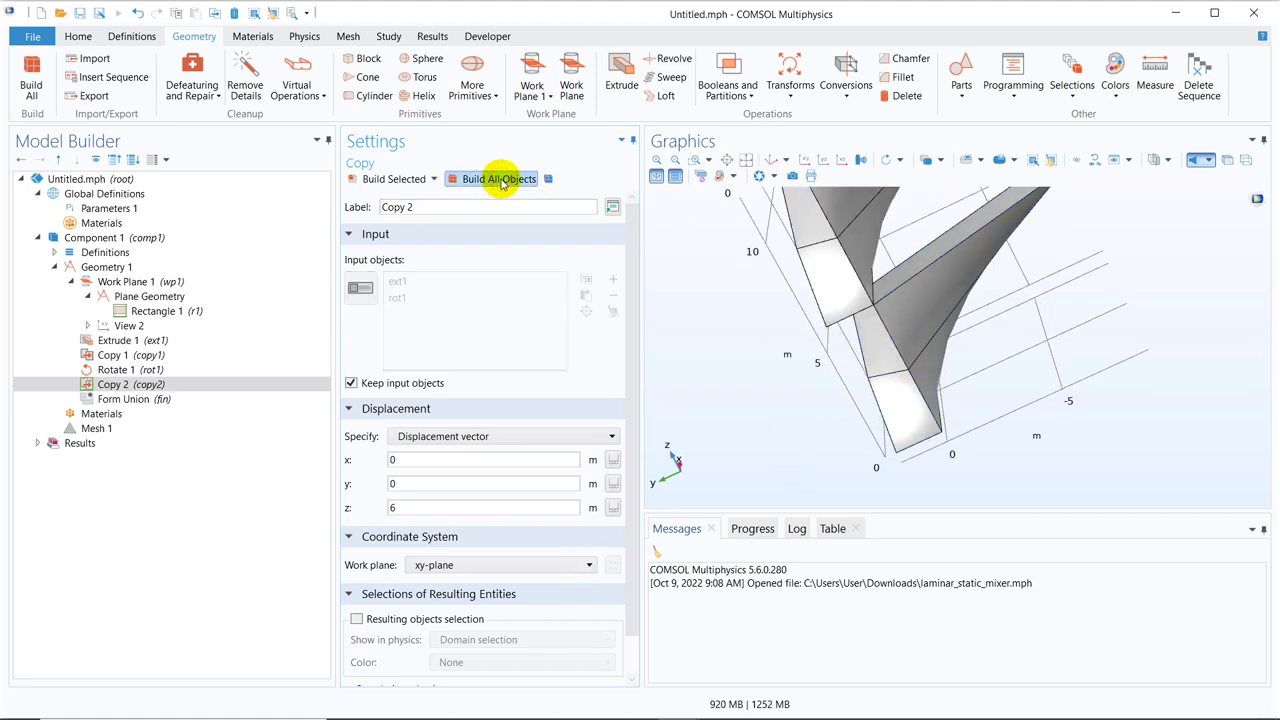
{"action": "left_click", "coordinate": [745, 163]}
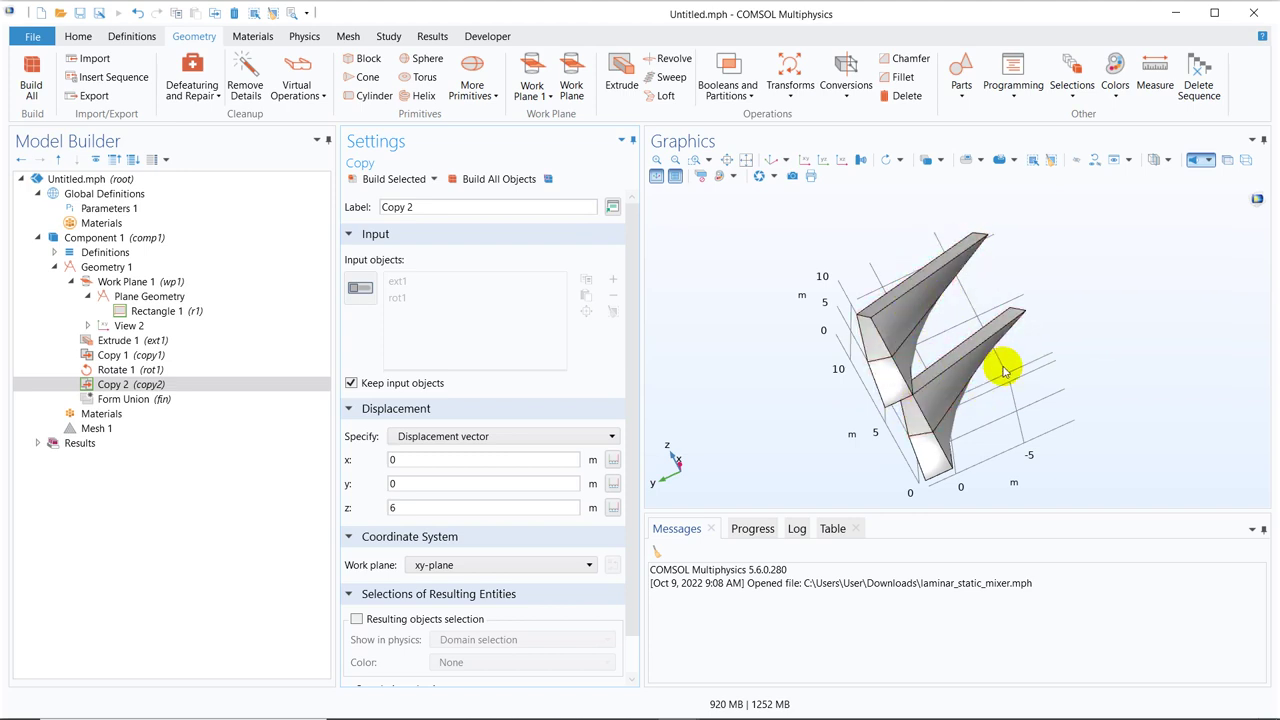
{"action": "left_click", "coordinate": [958, 333]}
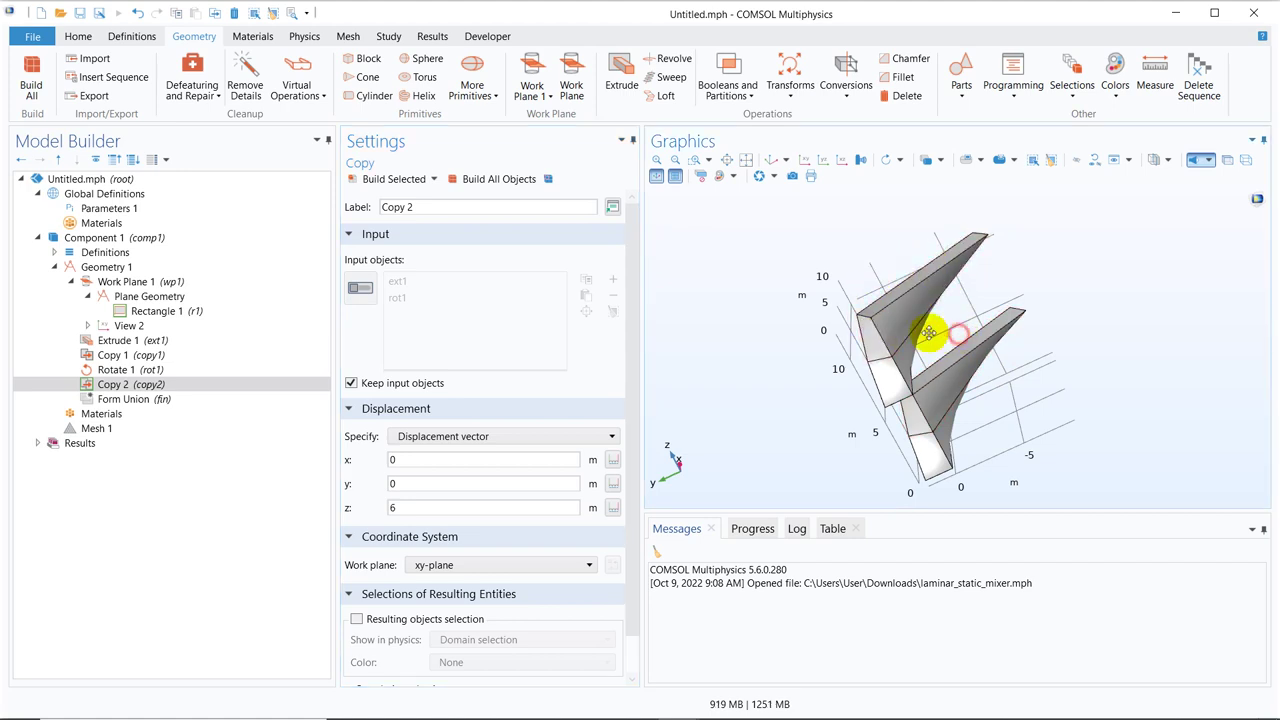
{"action": "mouse_move", "coordinate": [929, 333]}
{"action": "left_mouse_down"}
{"action": "mouse_move", "coordinate": [909, 334]}
{"action": "mouse_move", "coordinate": [923, 343]}
{"action": "left_mouse_up"}
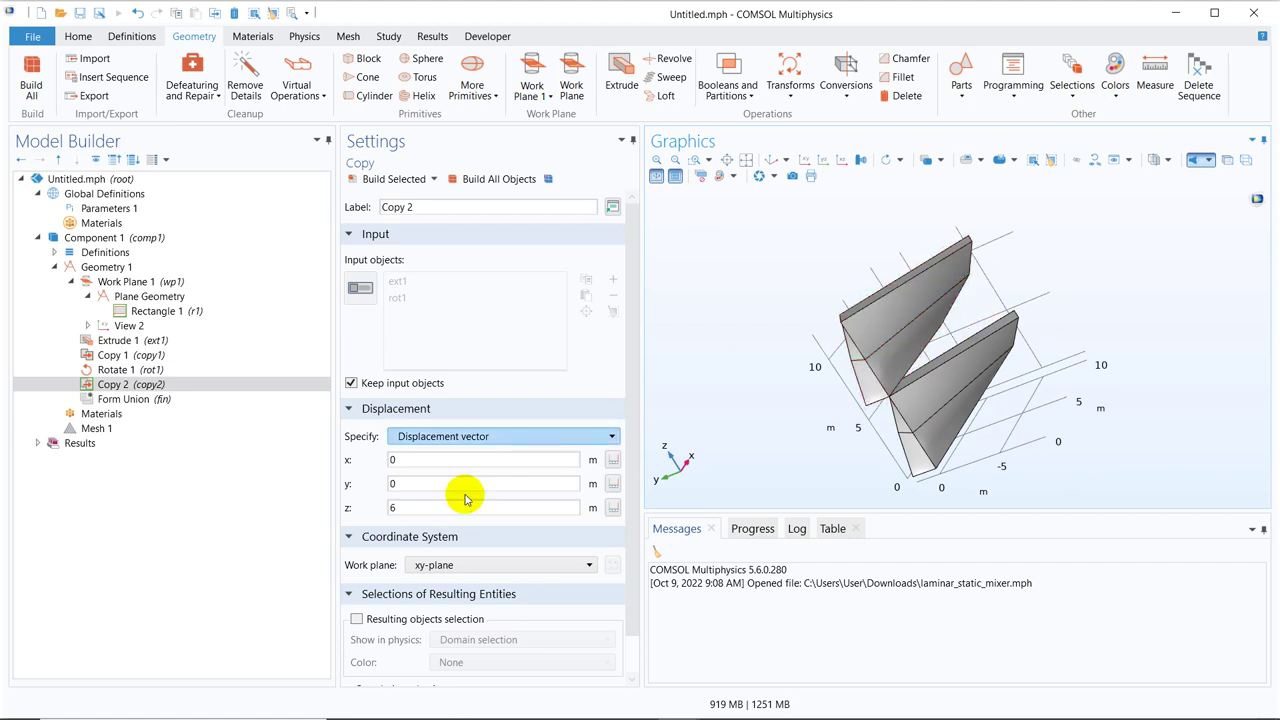
Rotate the raised copied pair by -60° about the z-axis and build it
{"action": "left_click", "coordinate": [791, 92]}
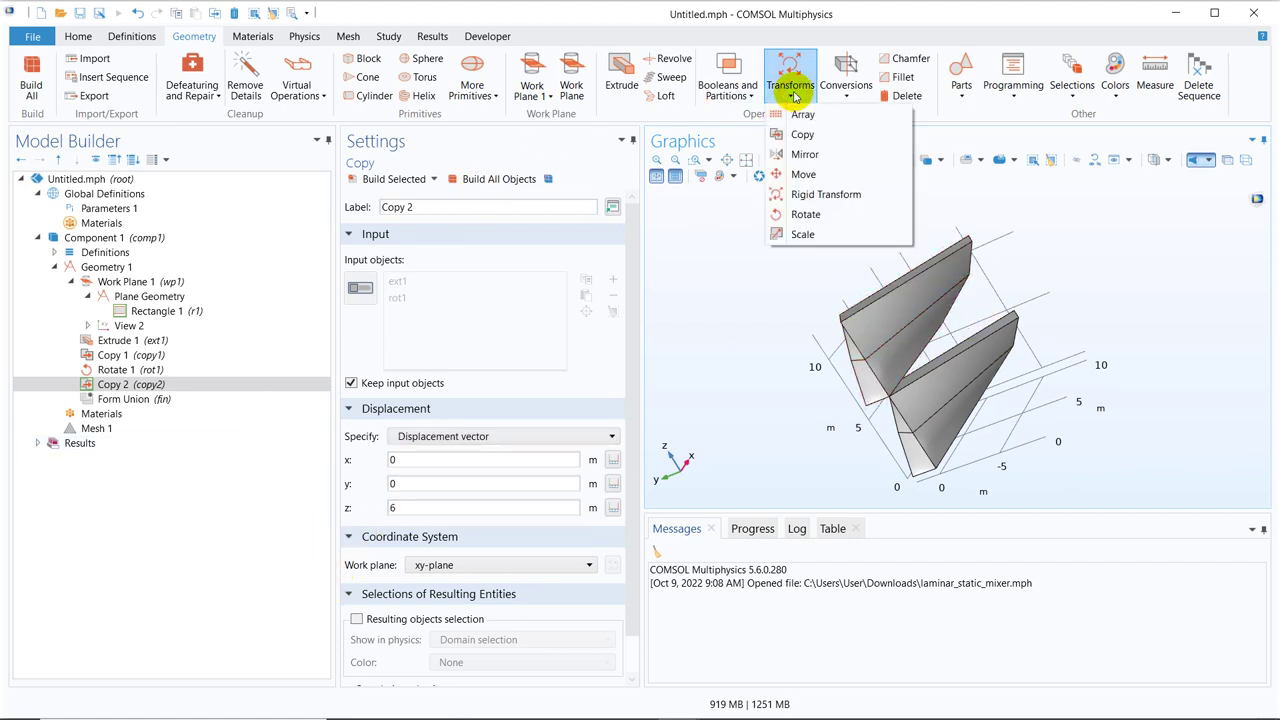
{"action": "left_click", "coordinate": [804, 212]}
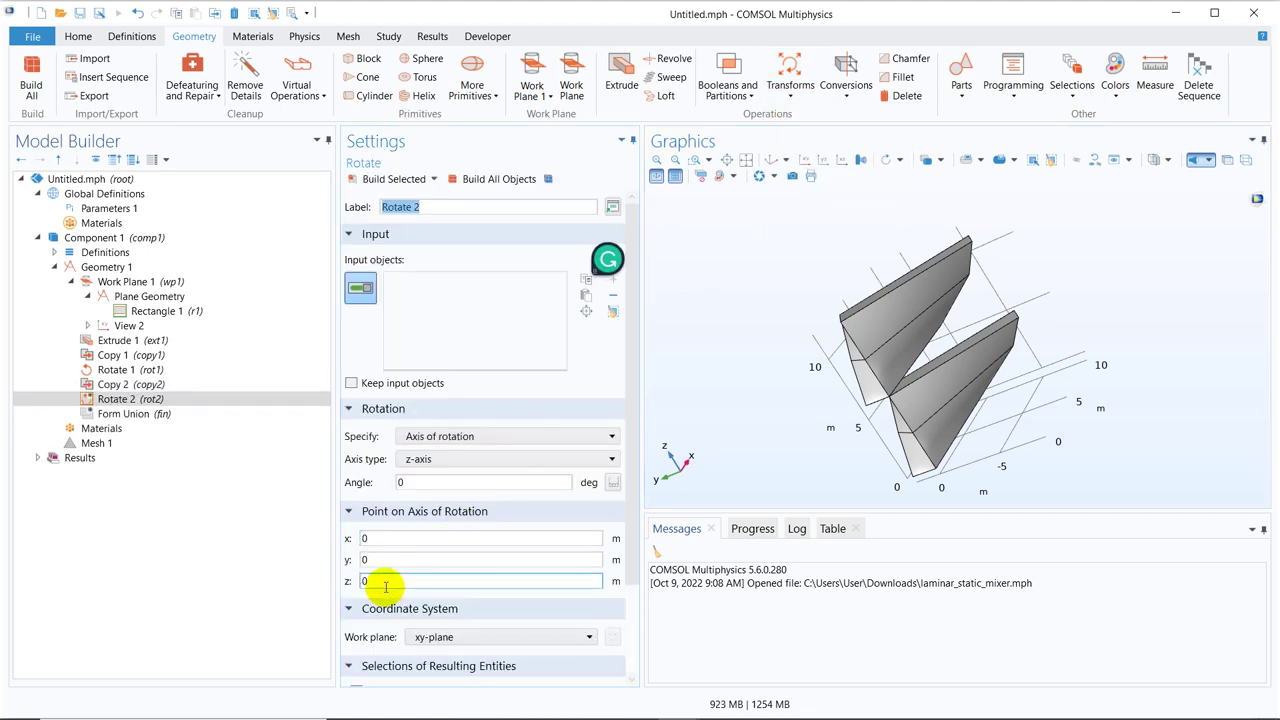
{"action": "left_click_drag", "start_coordinate": [629, 286], "coordinate": [625, 492]}
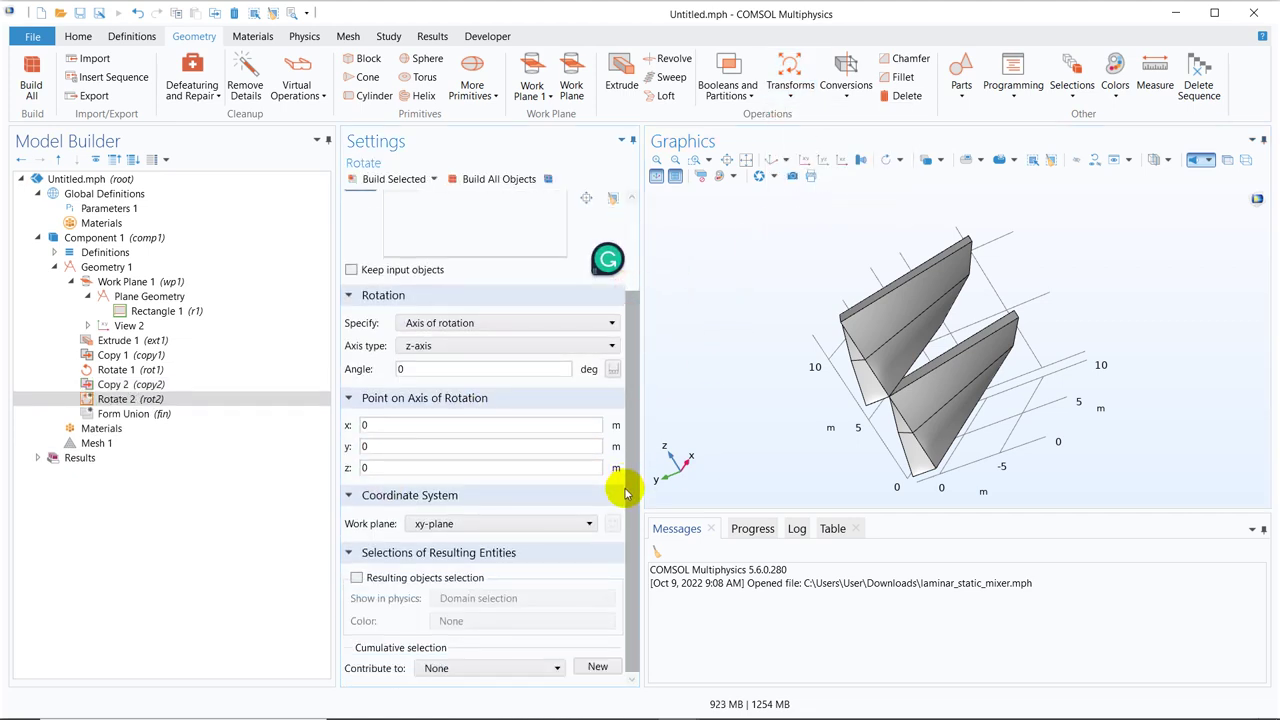
{"action": "left_click", "coordinate": [882, 341]}
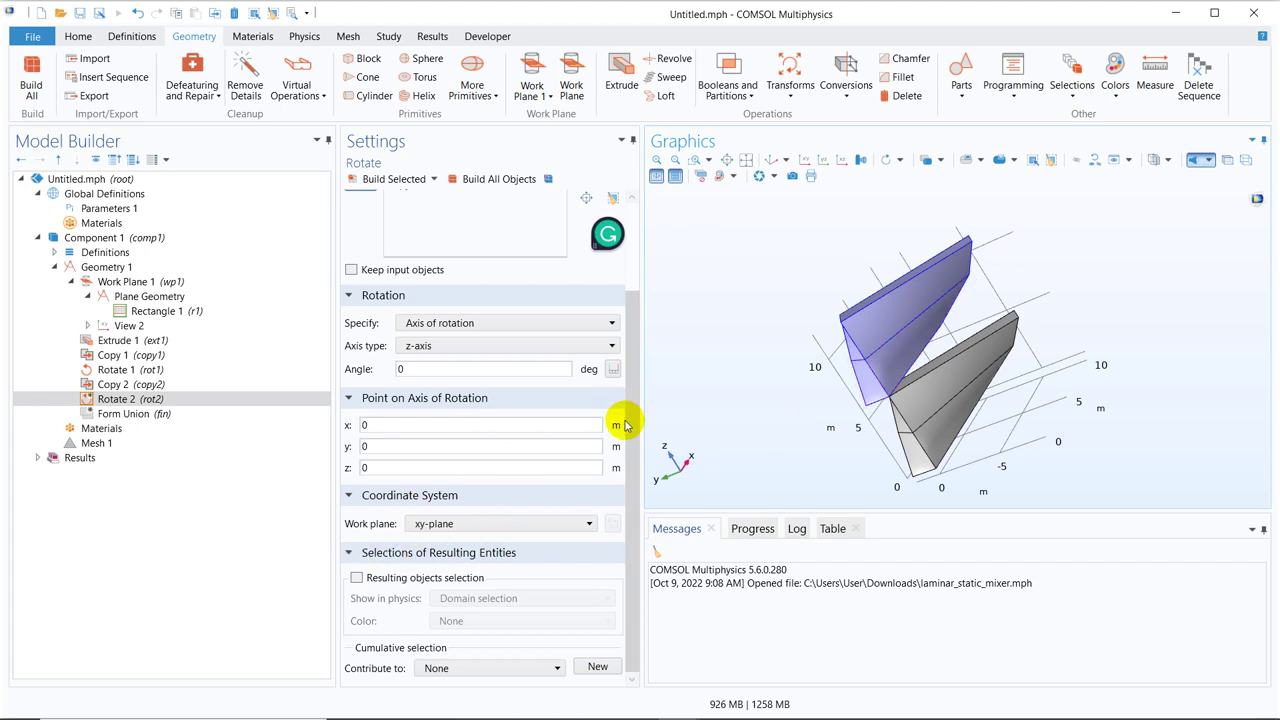
{"action": "double_click", "coordinate": [420, 368]}
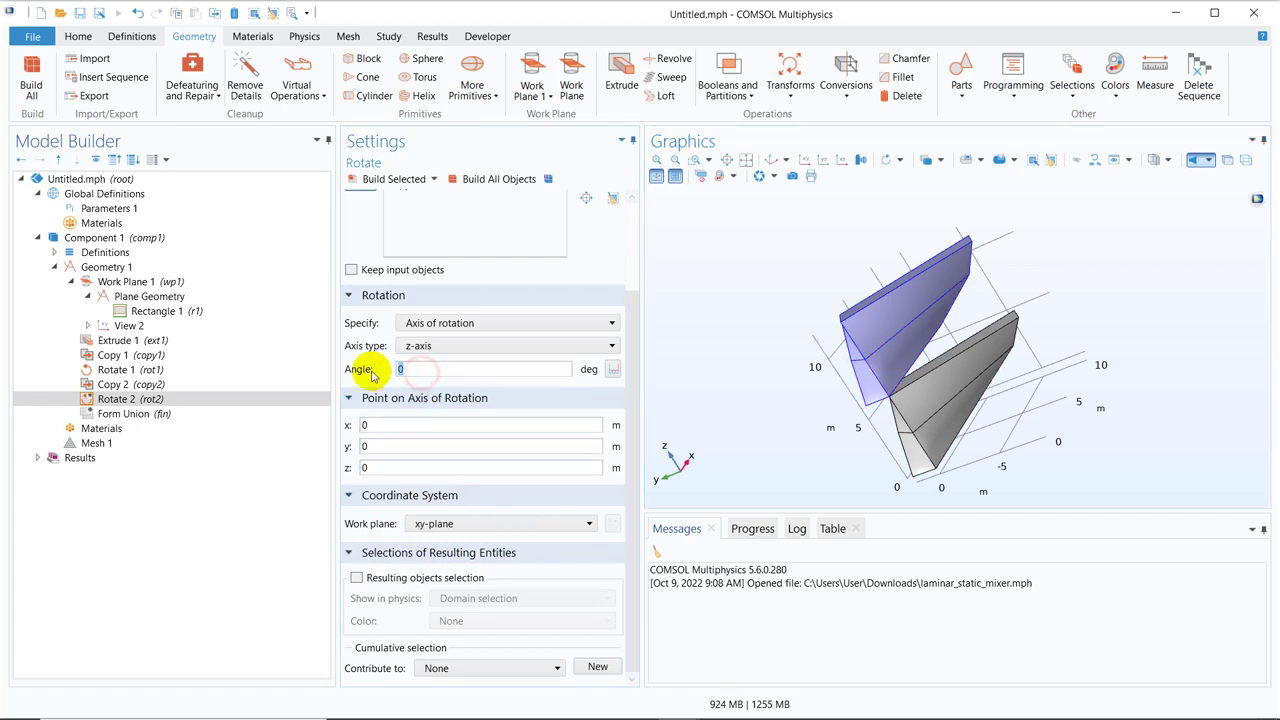
{"action": "type", "text": "-60"}
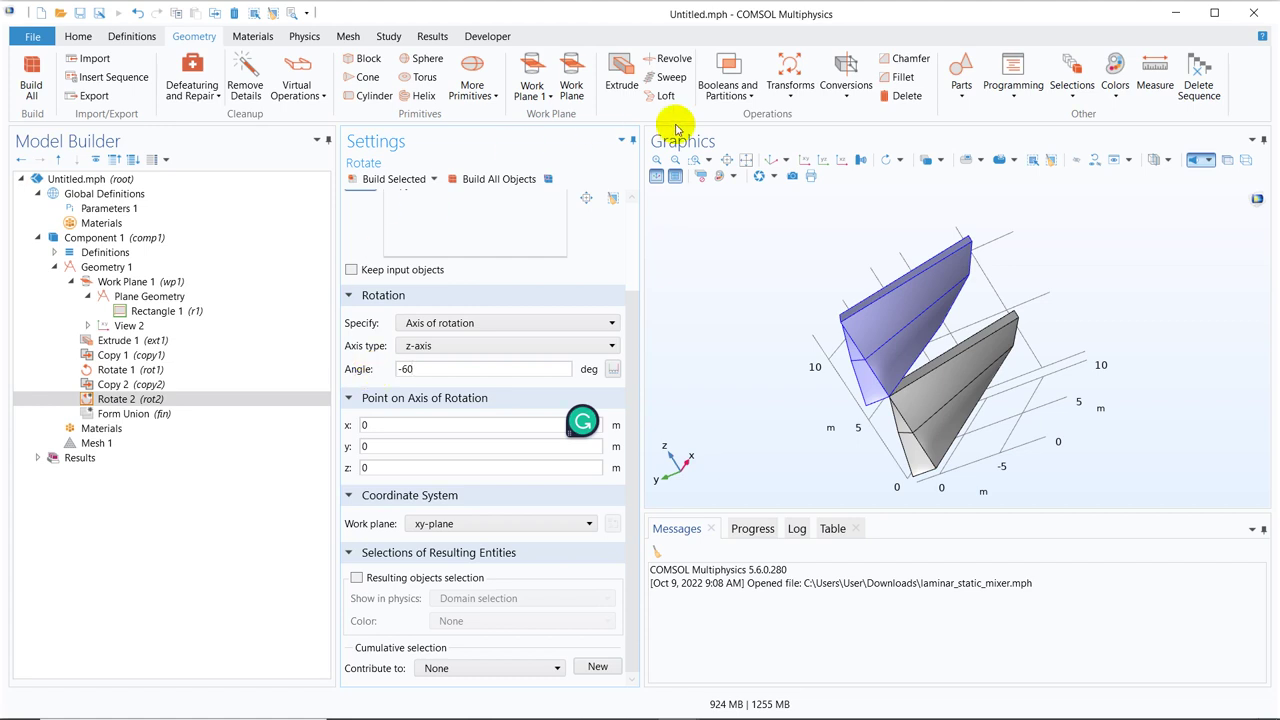
{"action": "left_click", "coordinate": [496, 180]}
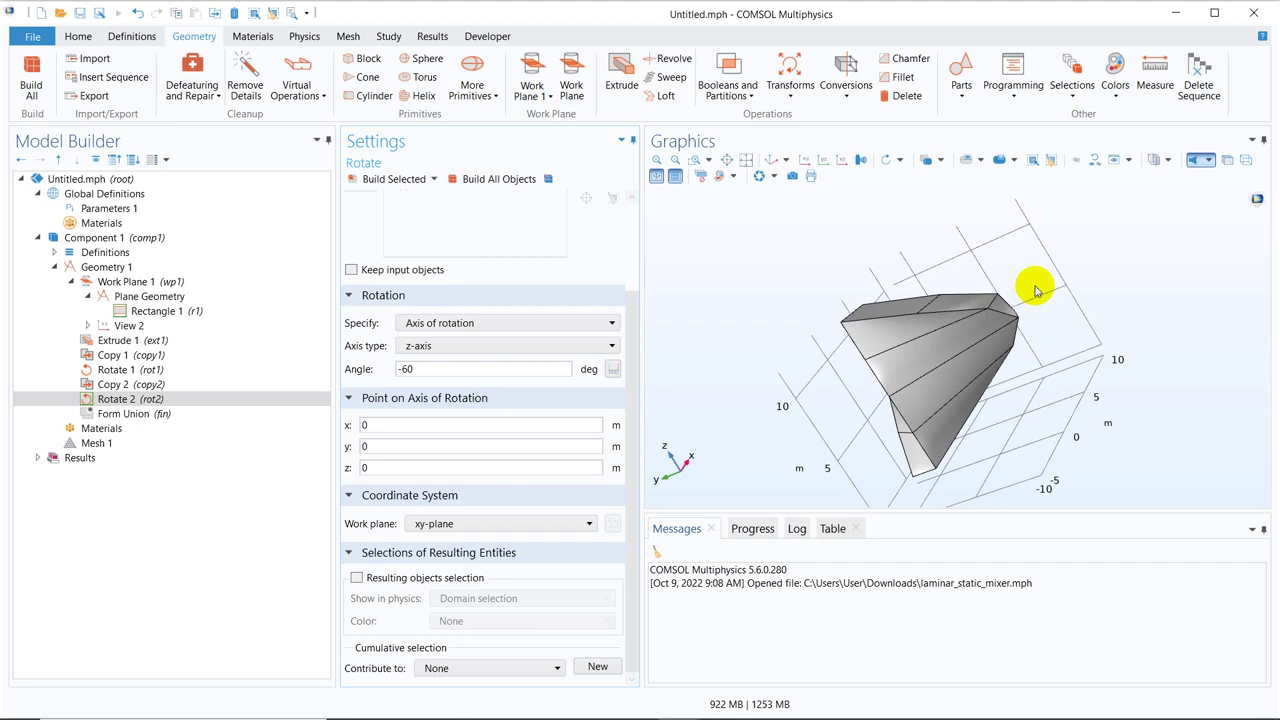
{"action": "left_click_drag", "start_coordinate": [1027, 295], "coordinate": [1089, 229]}
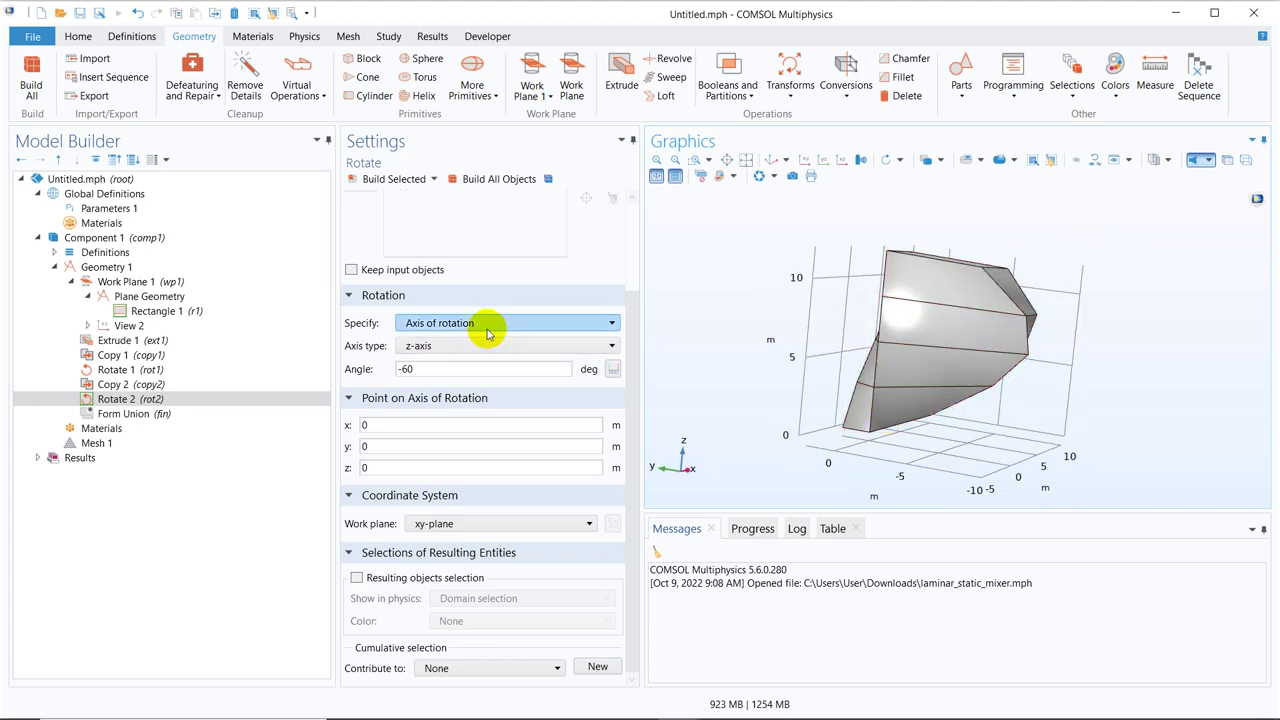
Add Copy 3 with ext1, rot1, rot2(1) and rot2(2) as its input objects
{"action": "left_click", "coordinate": [789, 92]}
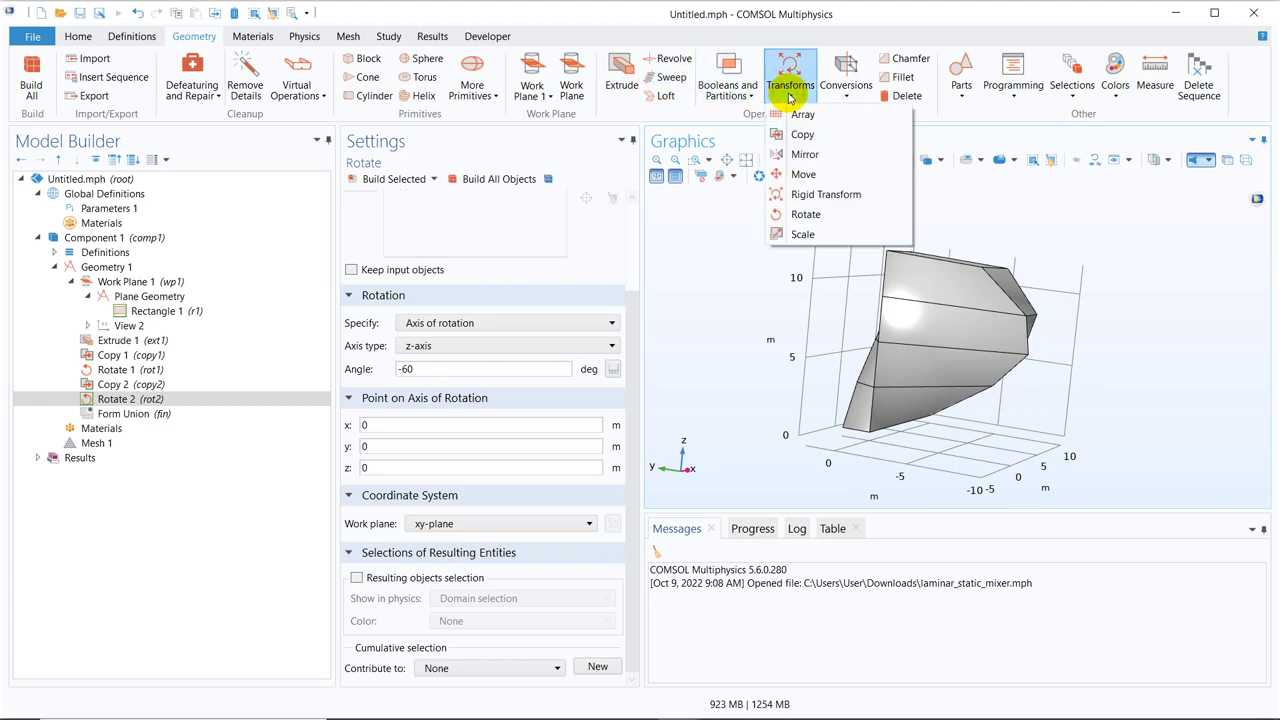
{"action": "left_click", "coordinate": [801, 134]}
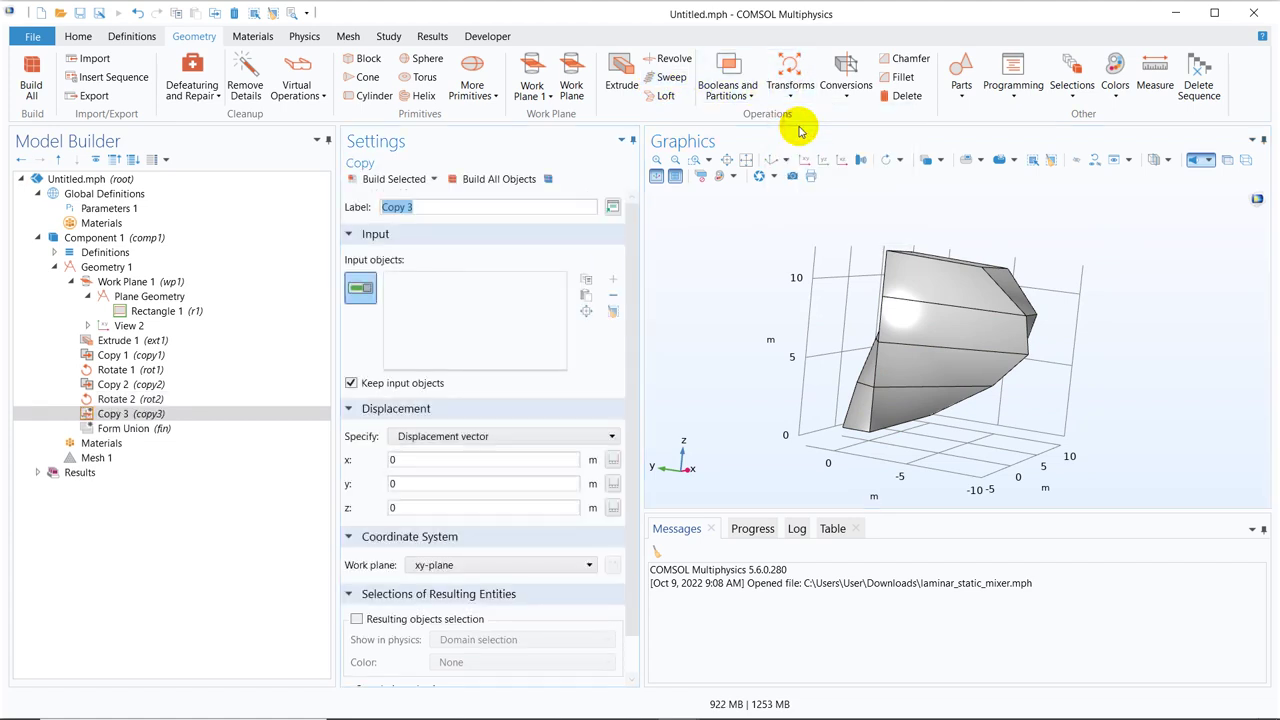
{"action": "left_click", "coordinate": [885, 422]}
{"action": "left_click", "coordinate": [908, 360]}
{"action": "left_click", "coordinate": [937, 303]}
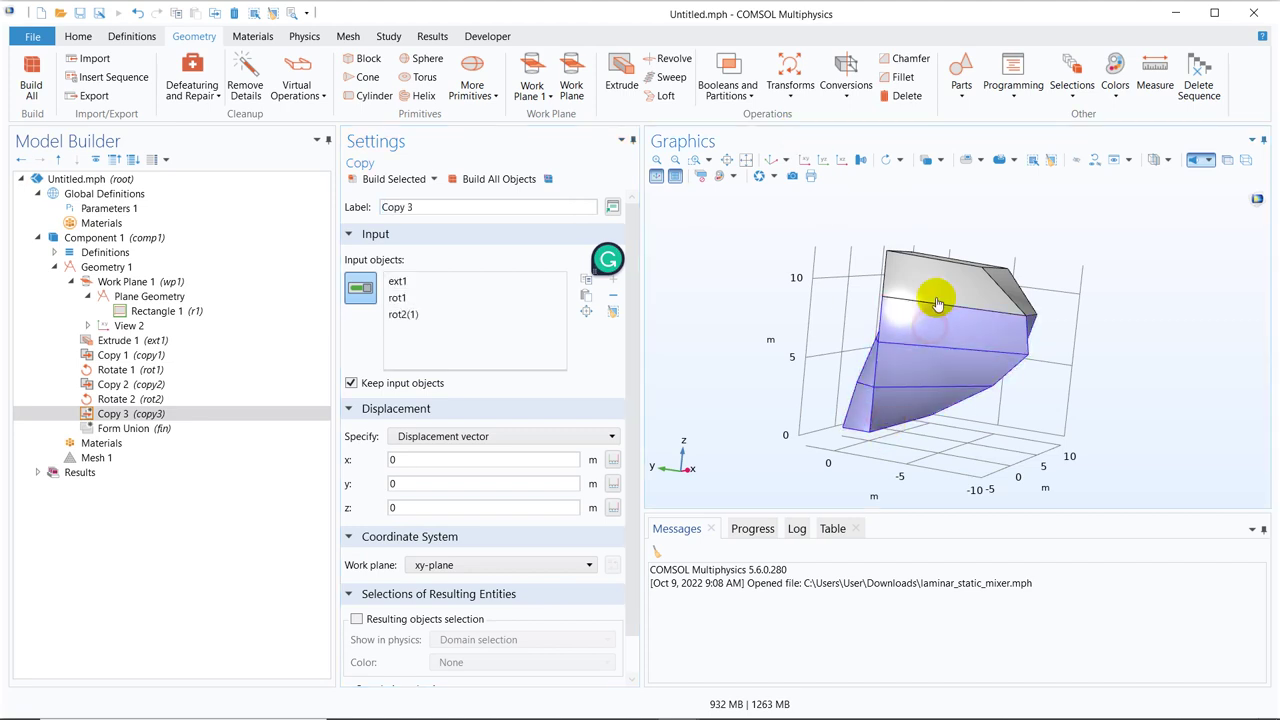
{"action": "left_click", "coordinate": [932, 286]}
Set the copy's z displacement to 12 m and build all objects
{"action": "left_click", "coordinate": [391, 488]}
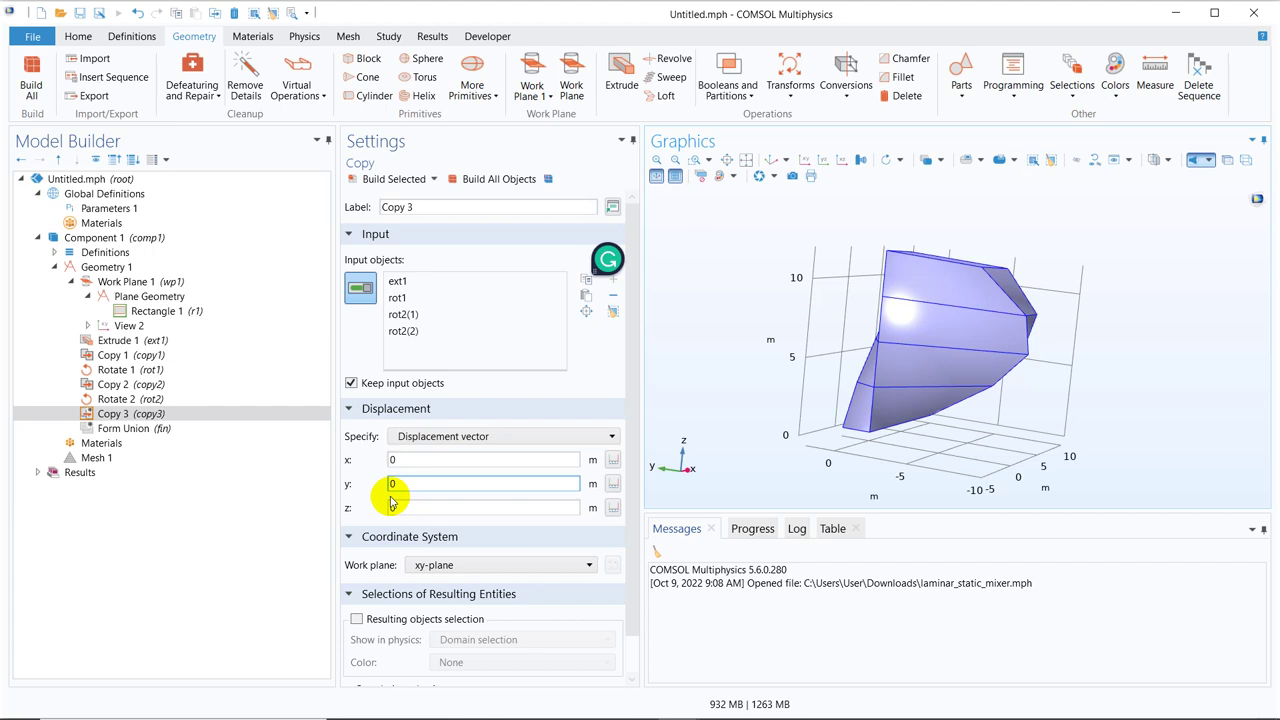
{"action": "key", "text": "Tab"}
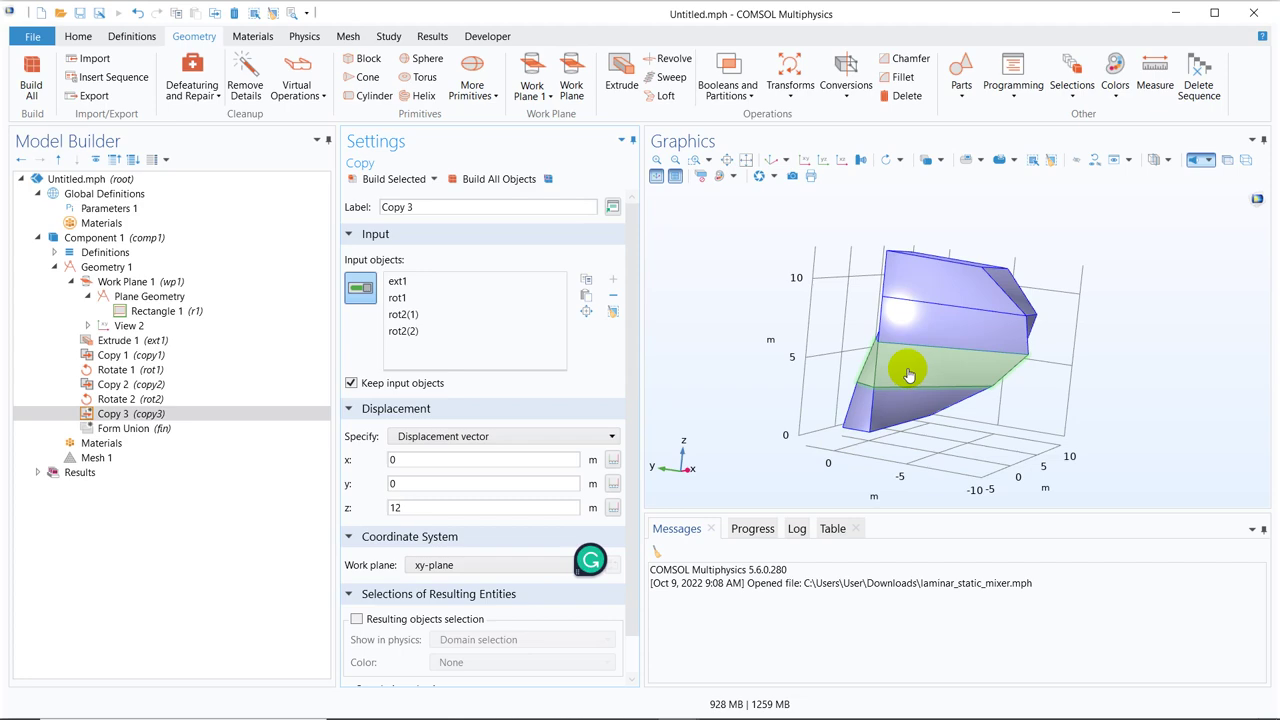
{"action": "left_click", "coordinate": [483, 187]}
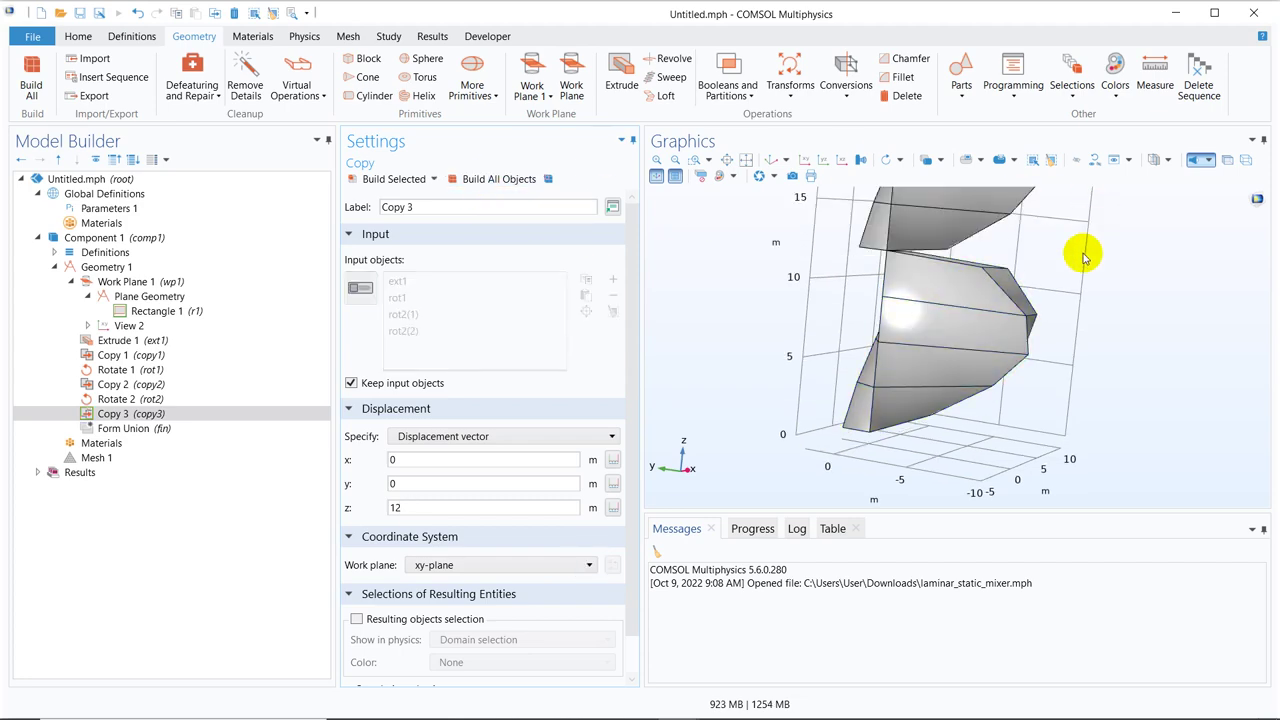
{"action": "left_click_drag", "start_coordinate": [1084, 258], "coordinate": [1080, 292]}
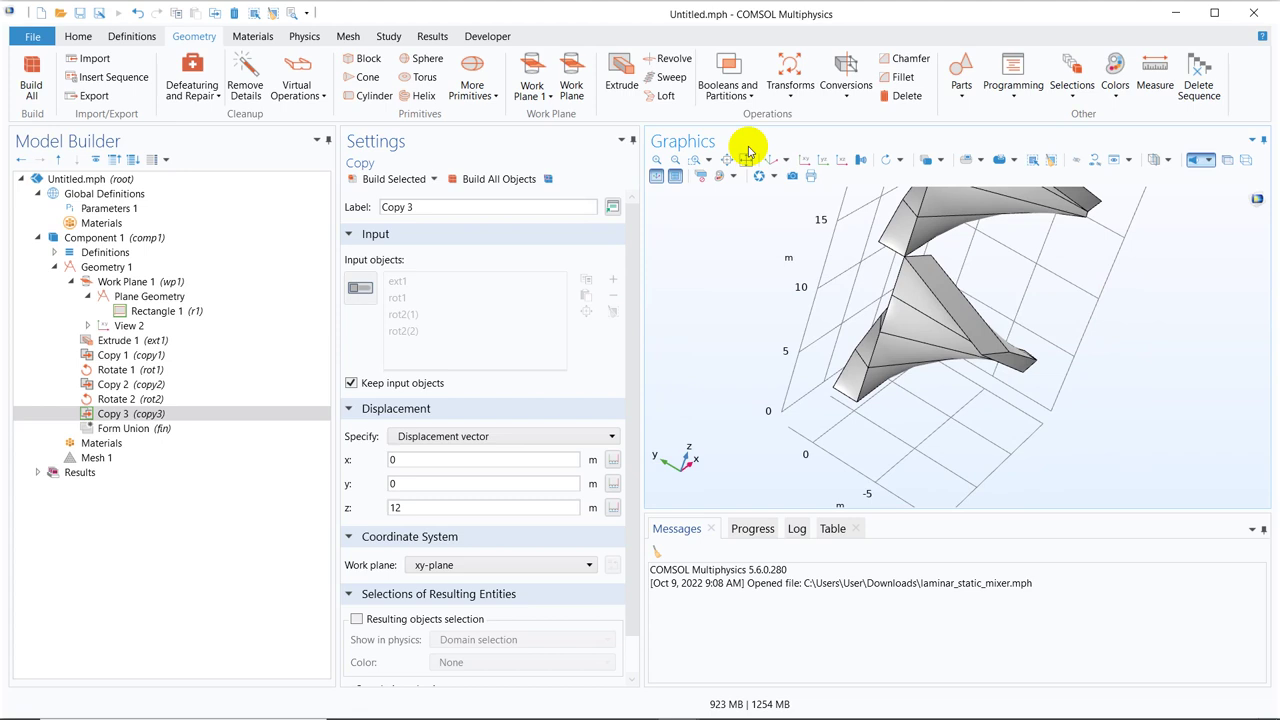
{"action": "left_click", "coordinate": [799, 94]}
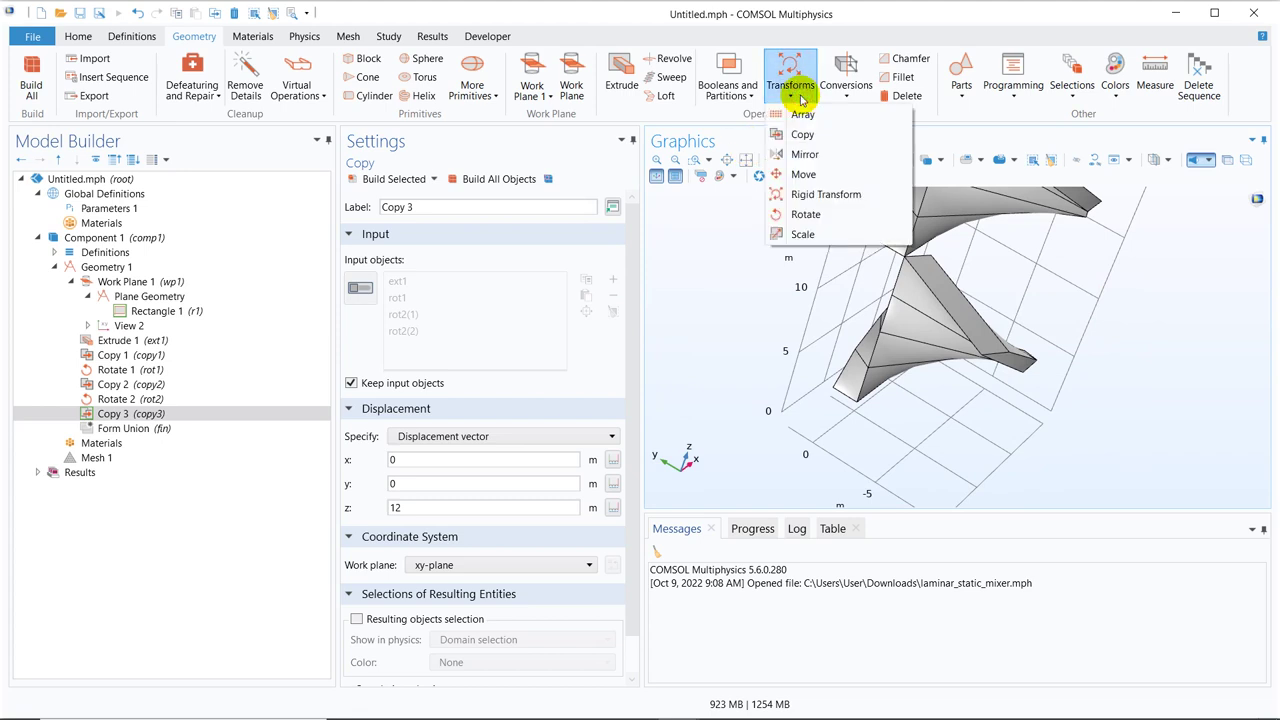
Add Rotate 3 on the four copy3 pieces with angle -120° about z, then build
{"action": "left_click", "coordinate": [800, 214]}
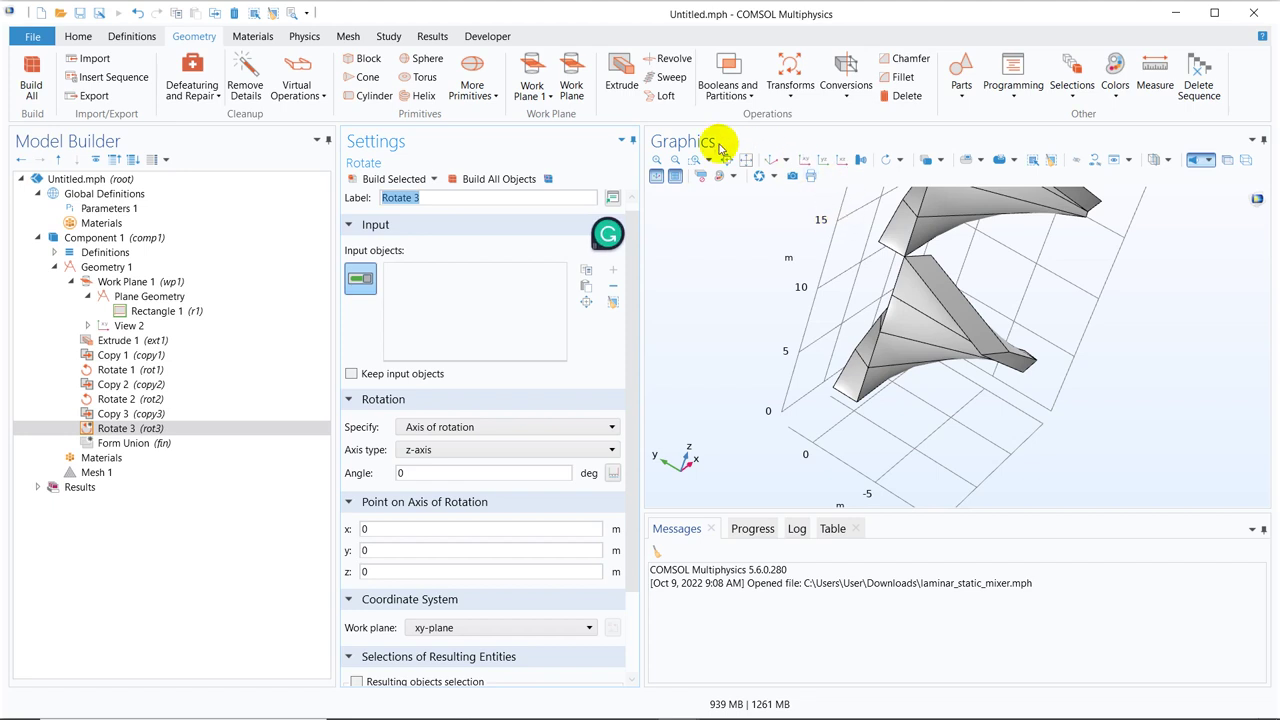
{"action": "left_click", "coordinate": [747, 160]}
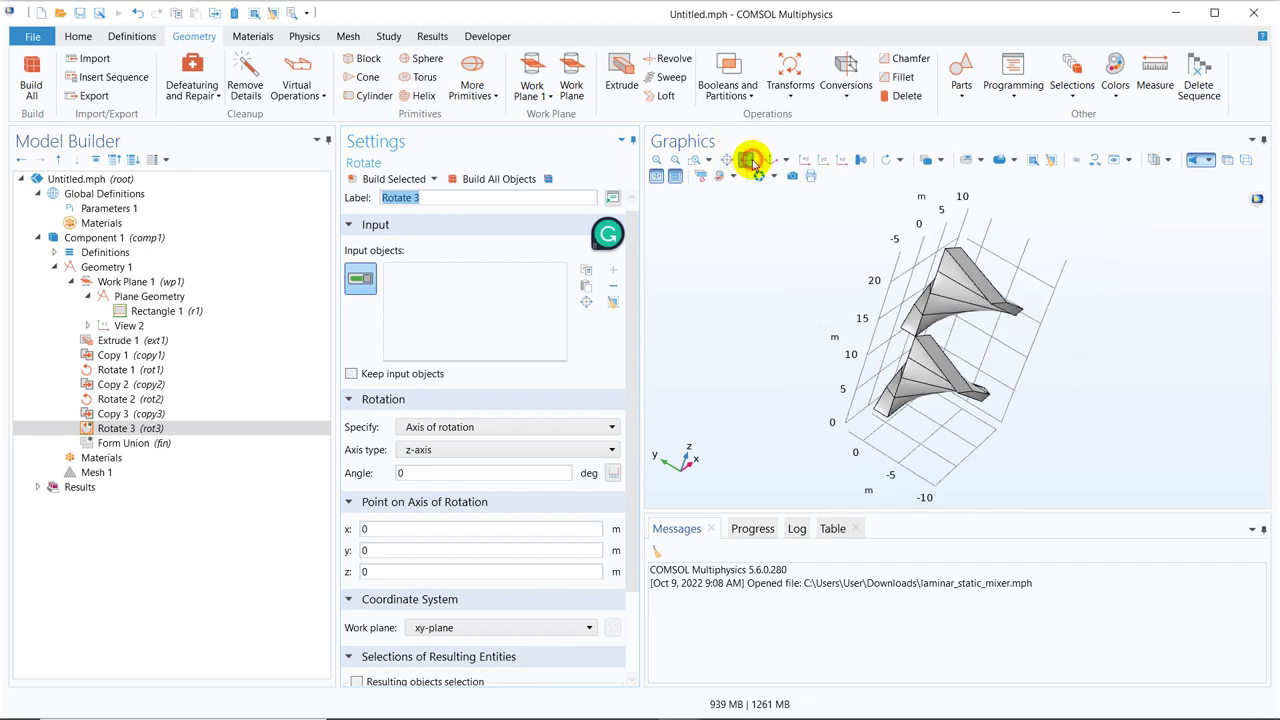
{"action": "left_click", "coordinate": [930, 317]}
{"action": "left_click", "coordinate": [933, 300]}
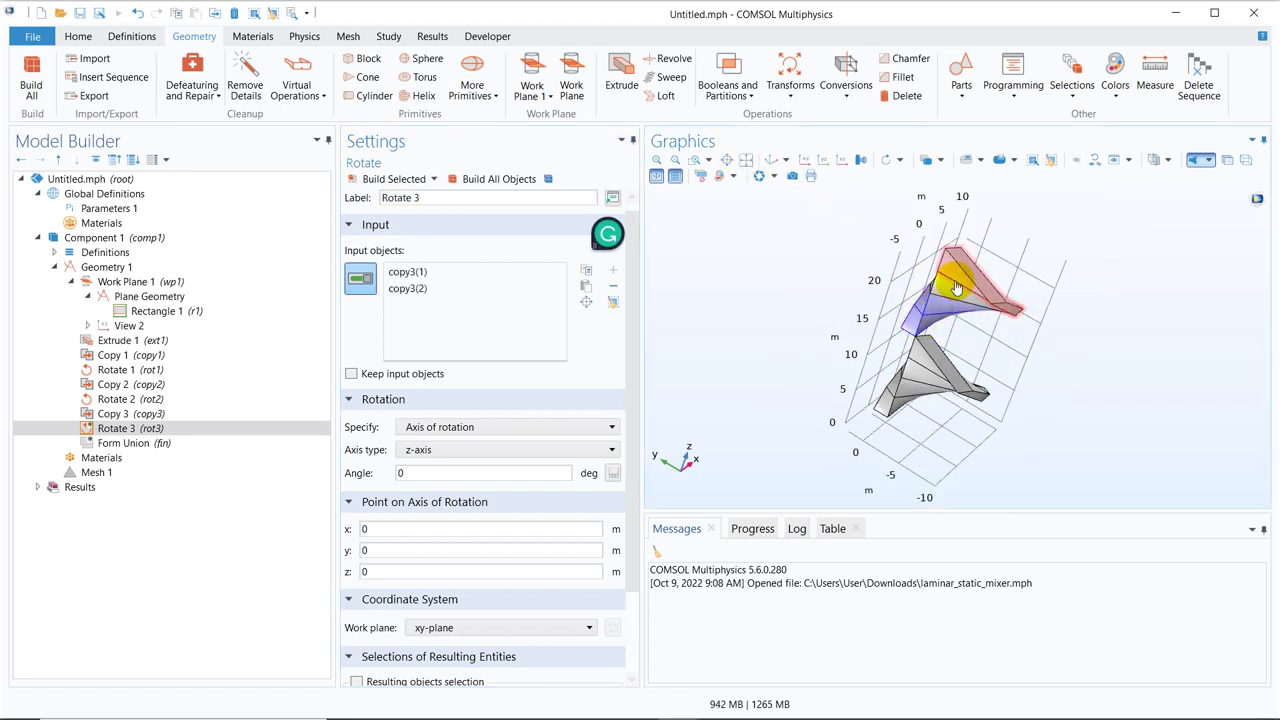
{"action": "left_click", "coordinate": [950, 286]}
{"action": "left_click", "coordinate": [958, 277]}
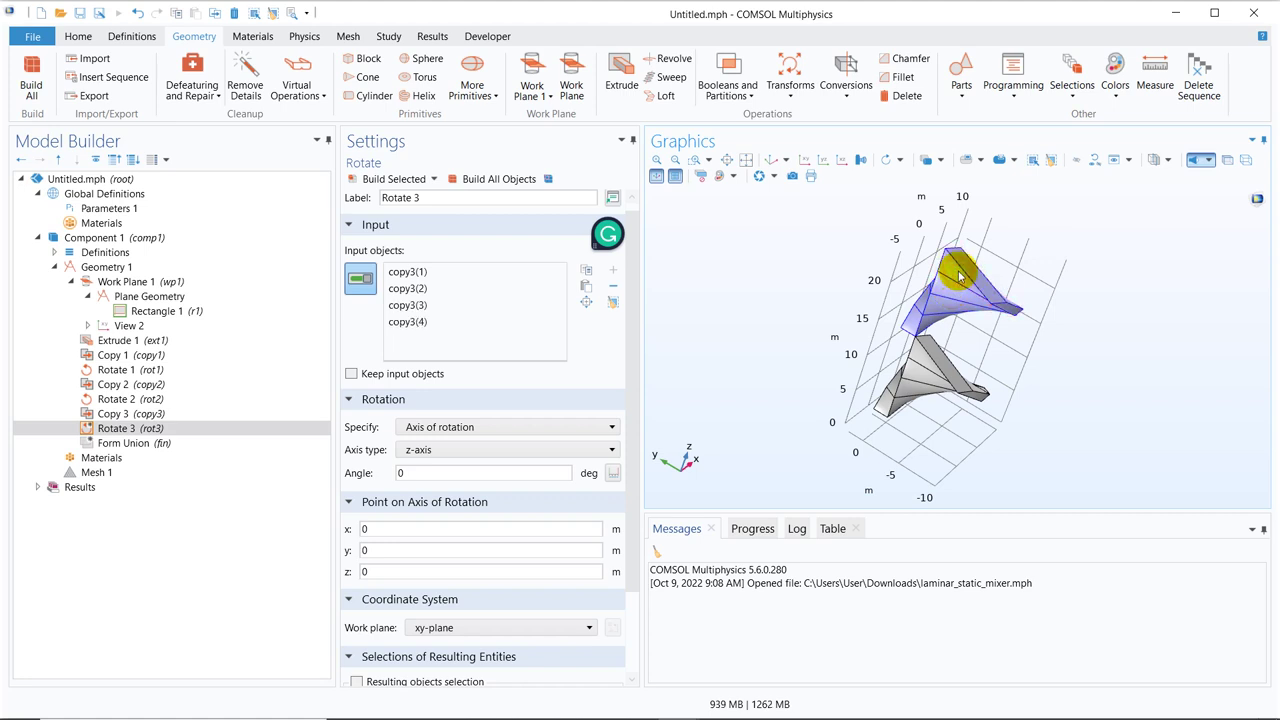
{"action": "left_click", "coordinate": [417, 472]}
{"action": "left_click_drag", "start_coordinate": [455, 472], "coordinate": [382, 477]}
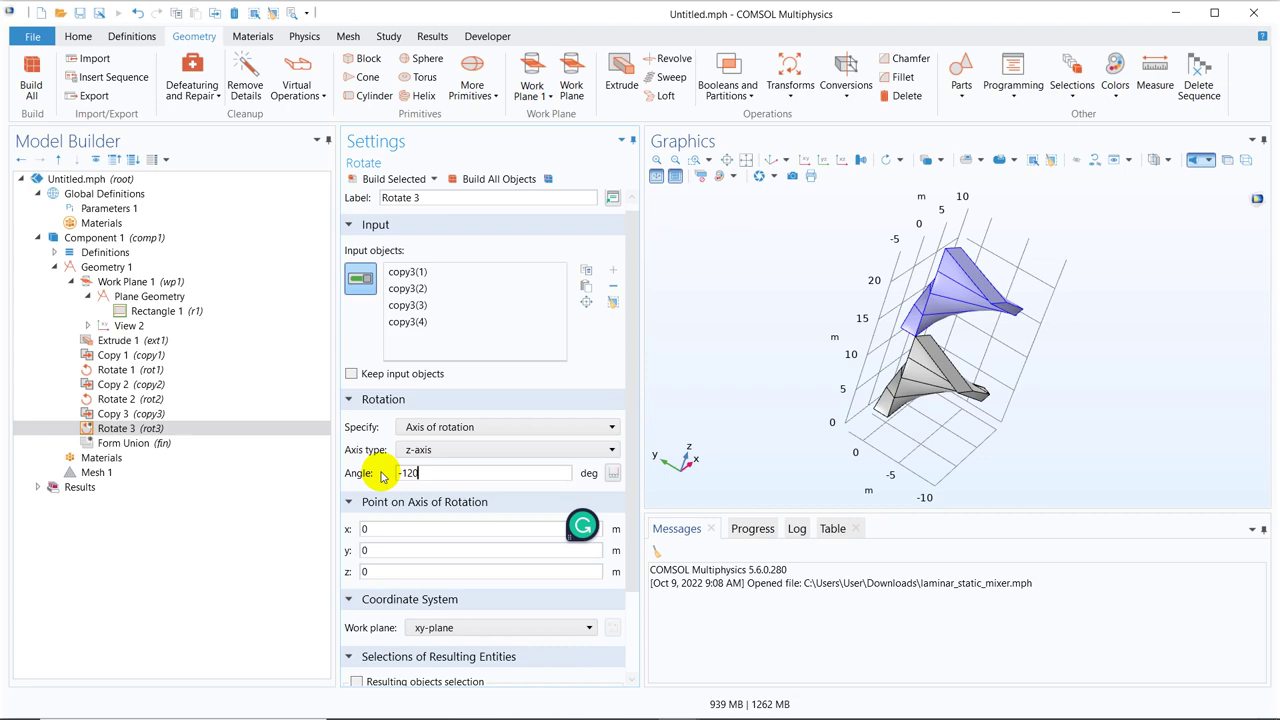
{"action": "left_click", "coordinate": [503, 186]}
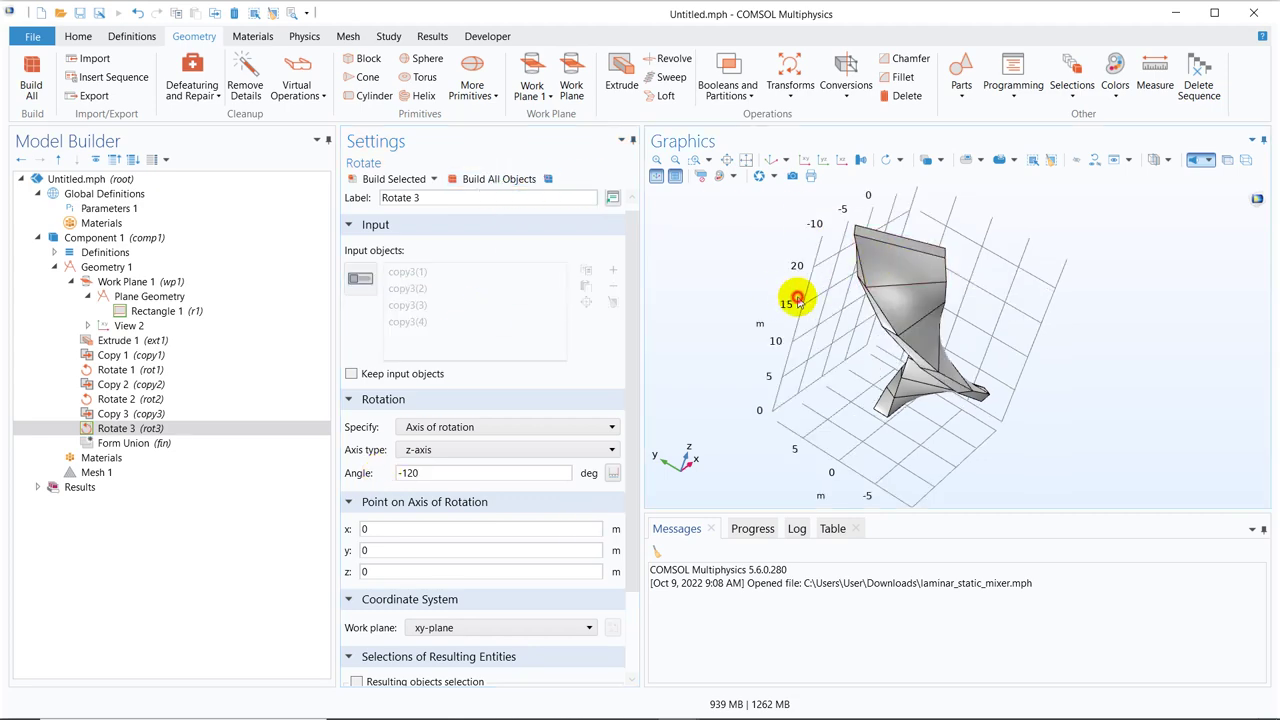
{"action": "left_click_drag", "start_coordinate": [797, 302], "coordinate": [850, 320]}
Add Copy 4 with the ext1, rot1, rot2 and rot3 ribbon pieces as inputs
{"action": "left_click", "coordinate": [788, 98]}
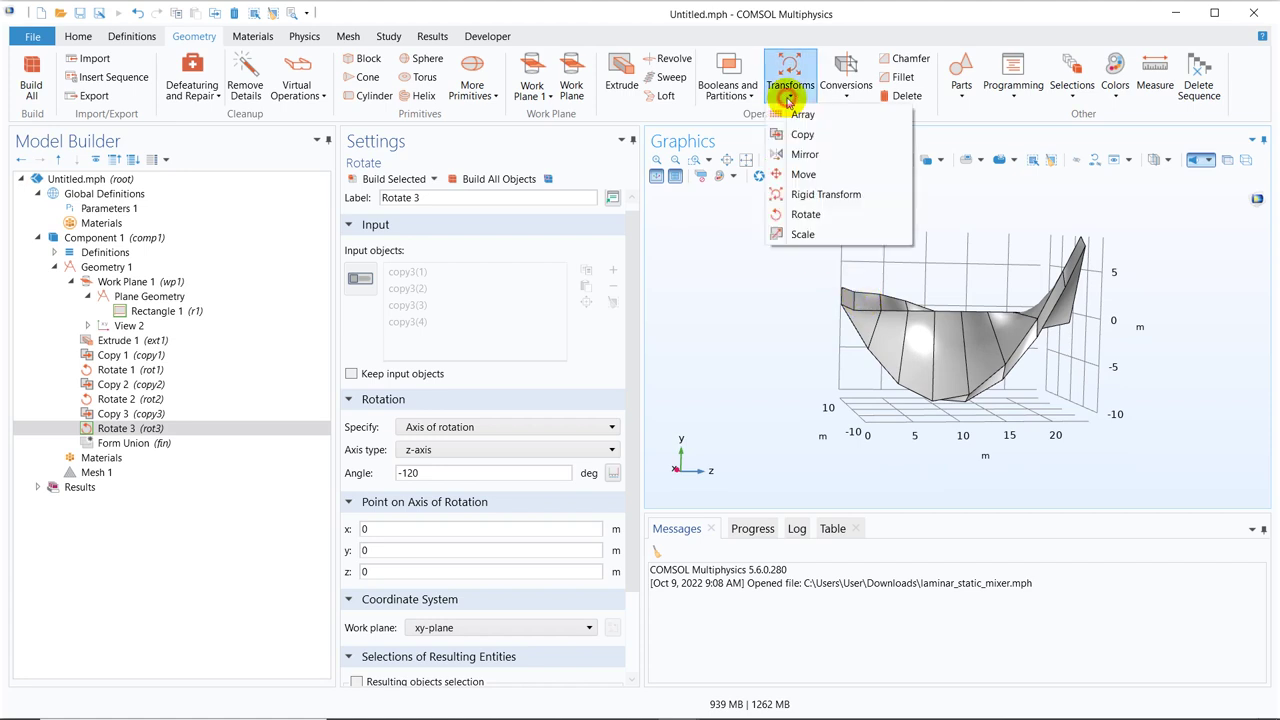
{"action": "left_click", "coordinate": [805, 133]}
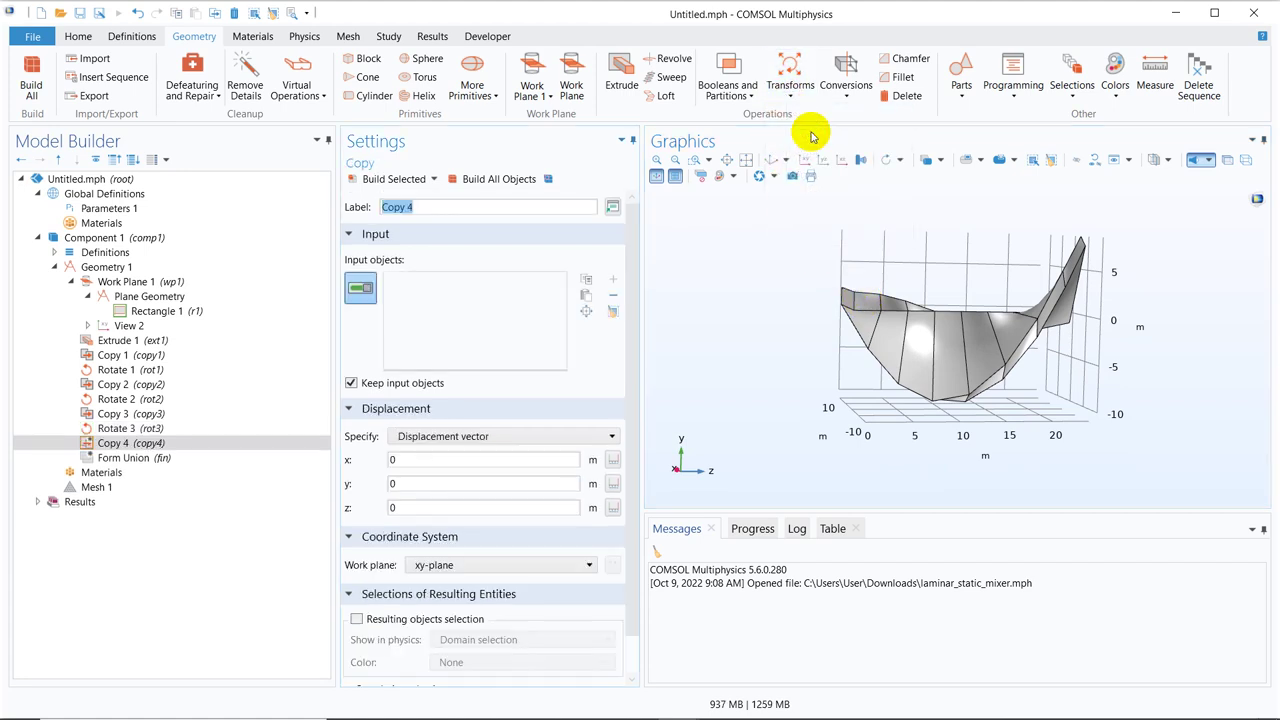
{"action": "left_click_drag", "start_coordinate": [1045, 230], "coordinate": [940, 186]}
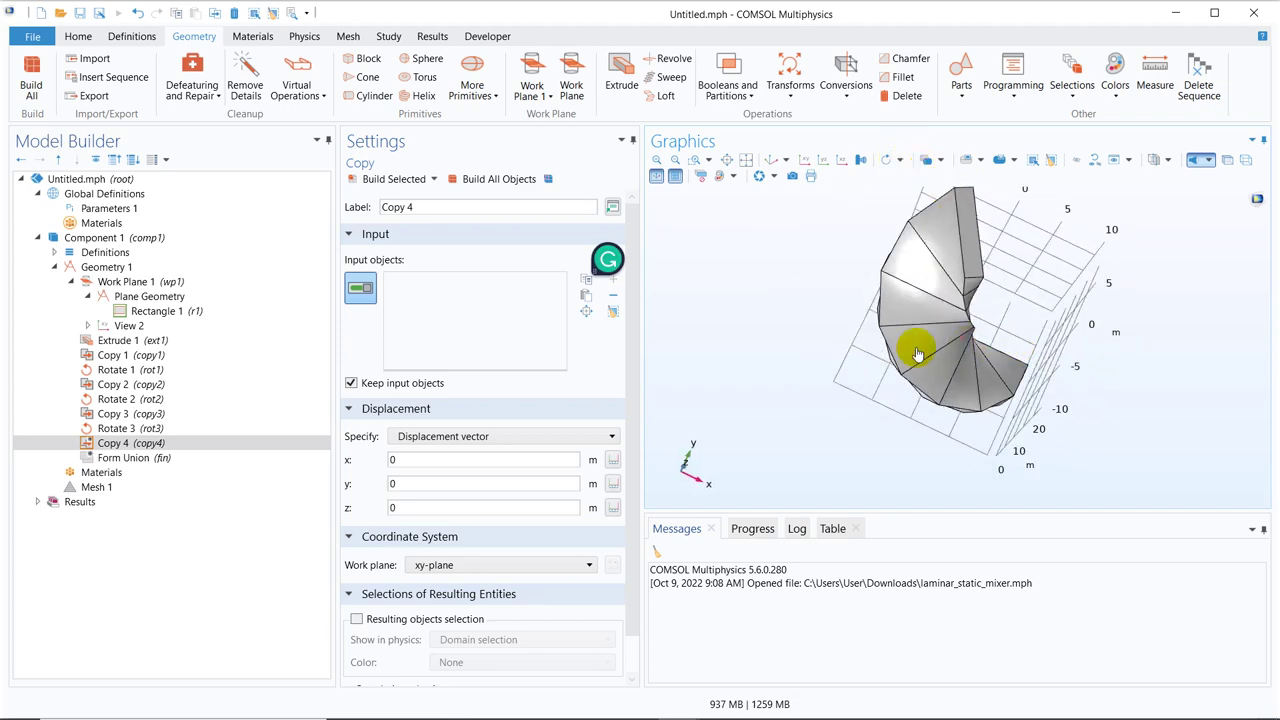
{"action": "left_click", "coordinate": [1019, 378]}
{"action": "left_click_drag", "start_coordinate": [862, 392], "coordinate": [946, 363]}
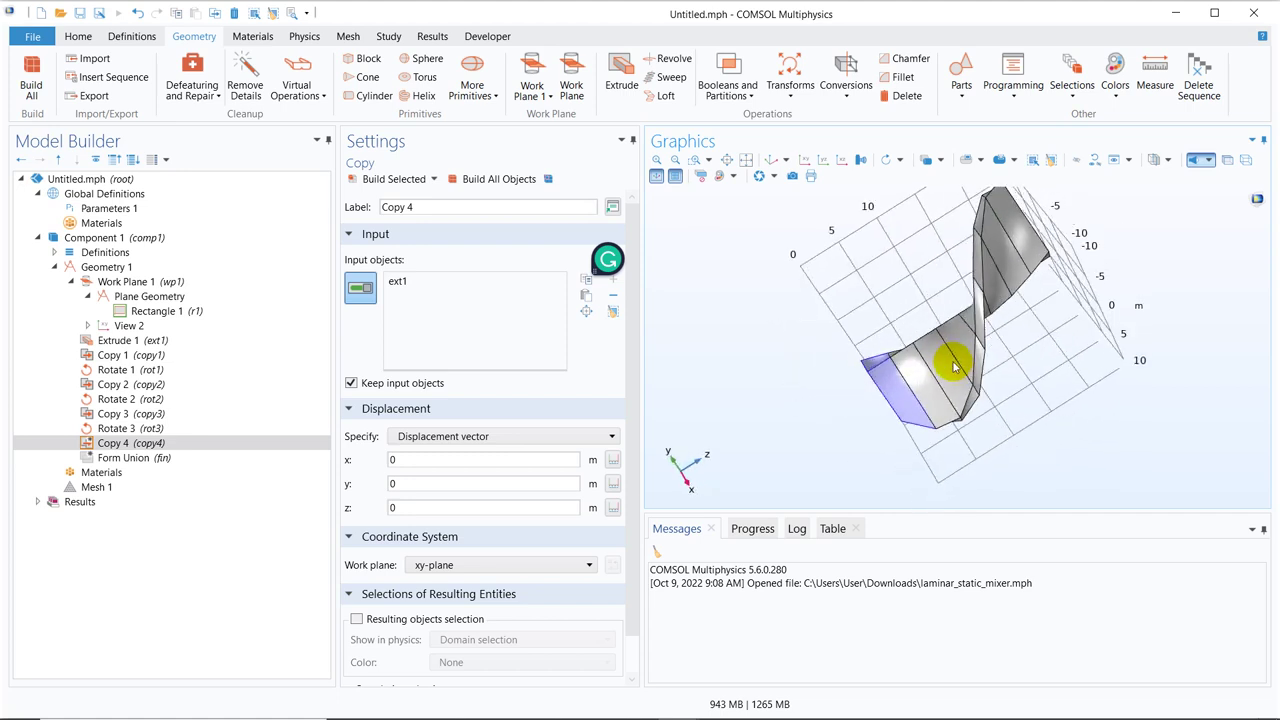
{"action": "left_click", "coordinate": [935, 368]}
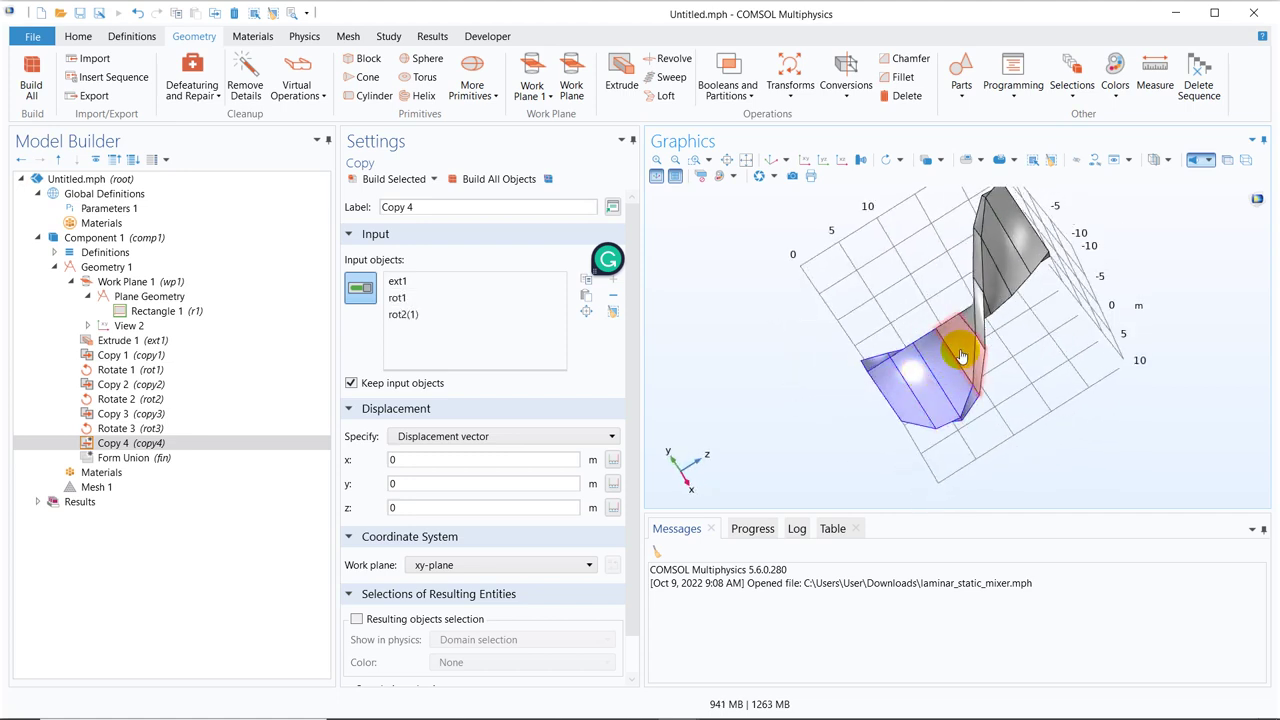
{"action": "left_click", "coordinate": [961, 352]}
{"action": "left_click", "coordinate": [979, 328]}
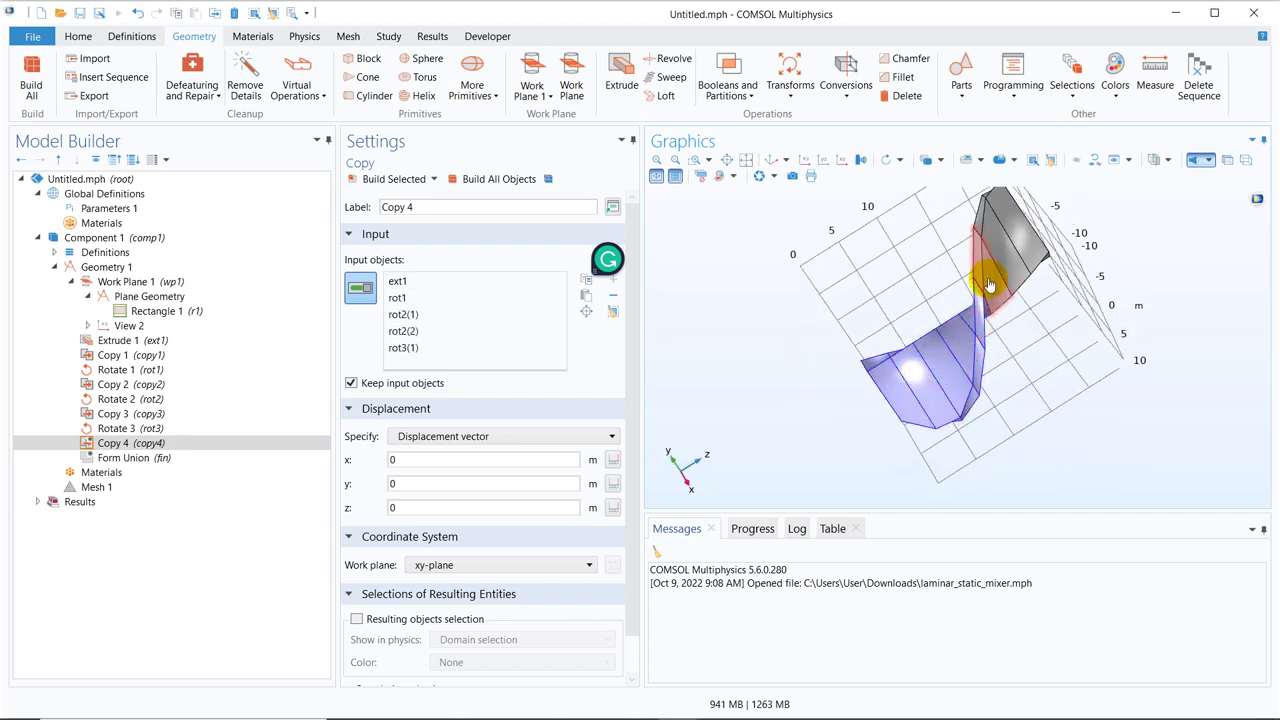
{"action": "left_click", "coordinate": [986, 277]}
{"action": "left_click", "coordinate": [1010, 247]}
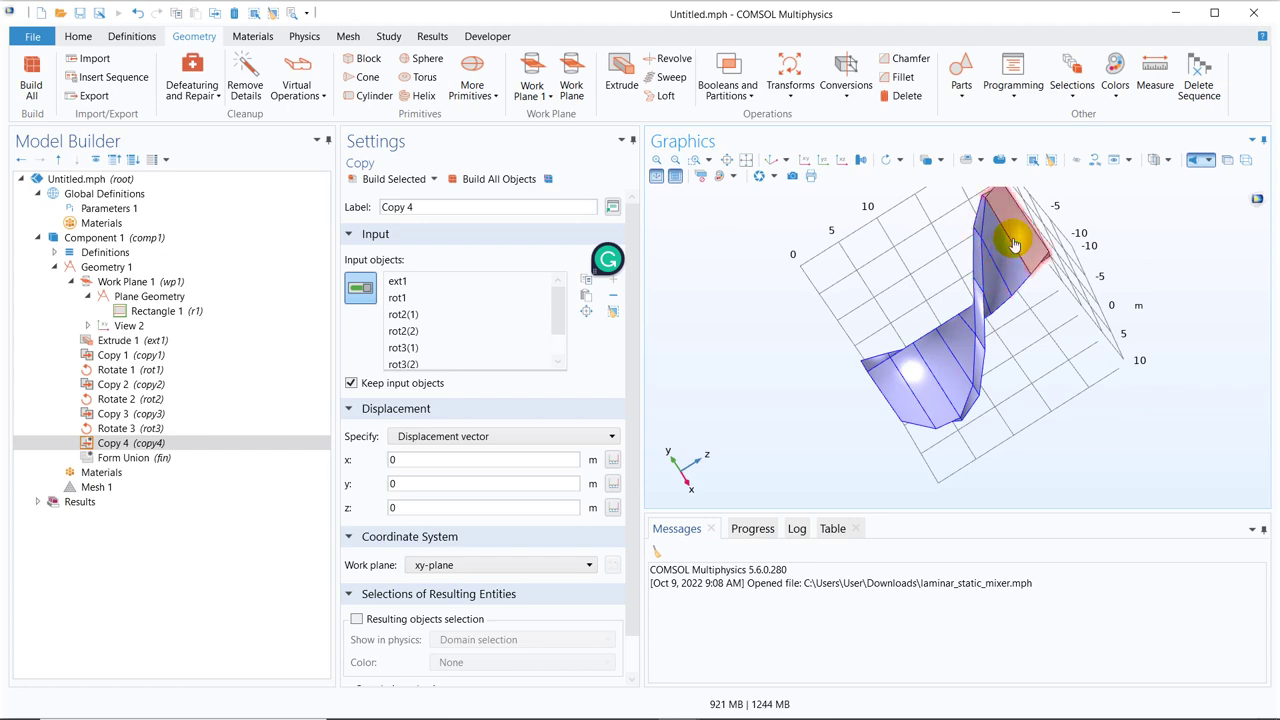
{"action": "left_click_drag", "start_coordinate": [1109, 337], "coordinate": [988, 319]}
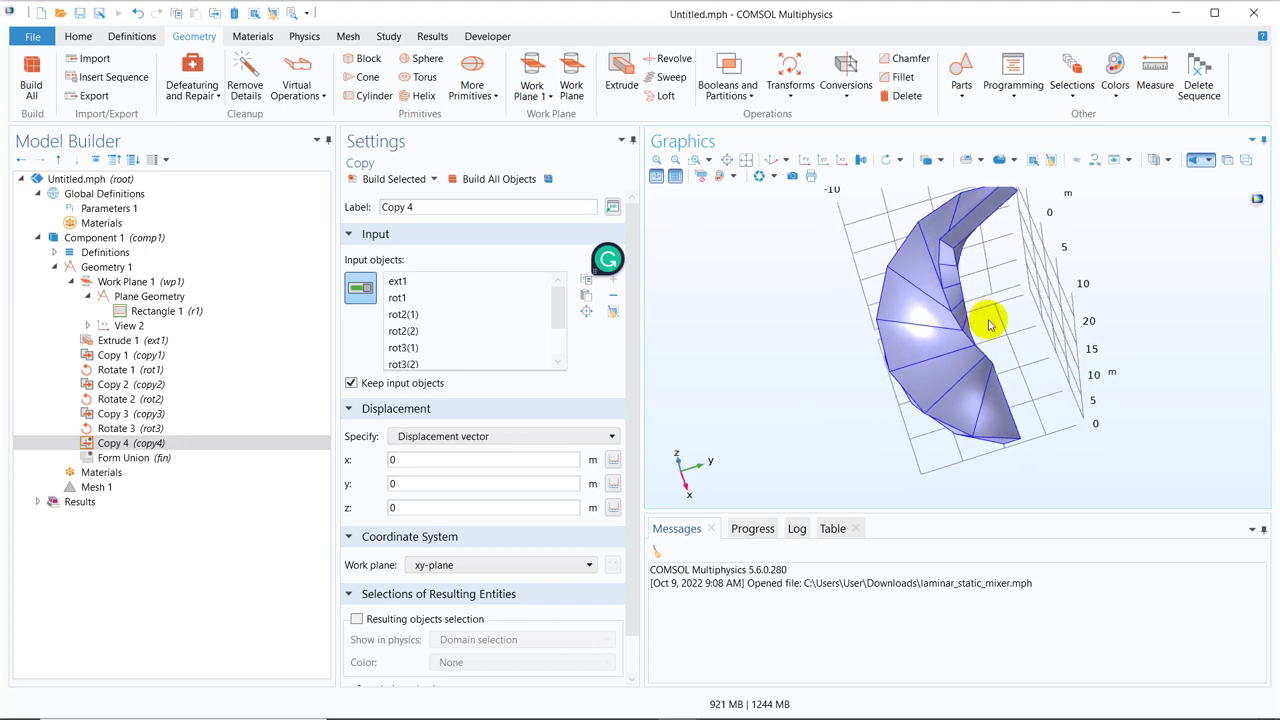
Set the copy's z displacement to 24 m, build all objects and zoom to extents
{"action": "left_click", "coordinate": [413, 507]}
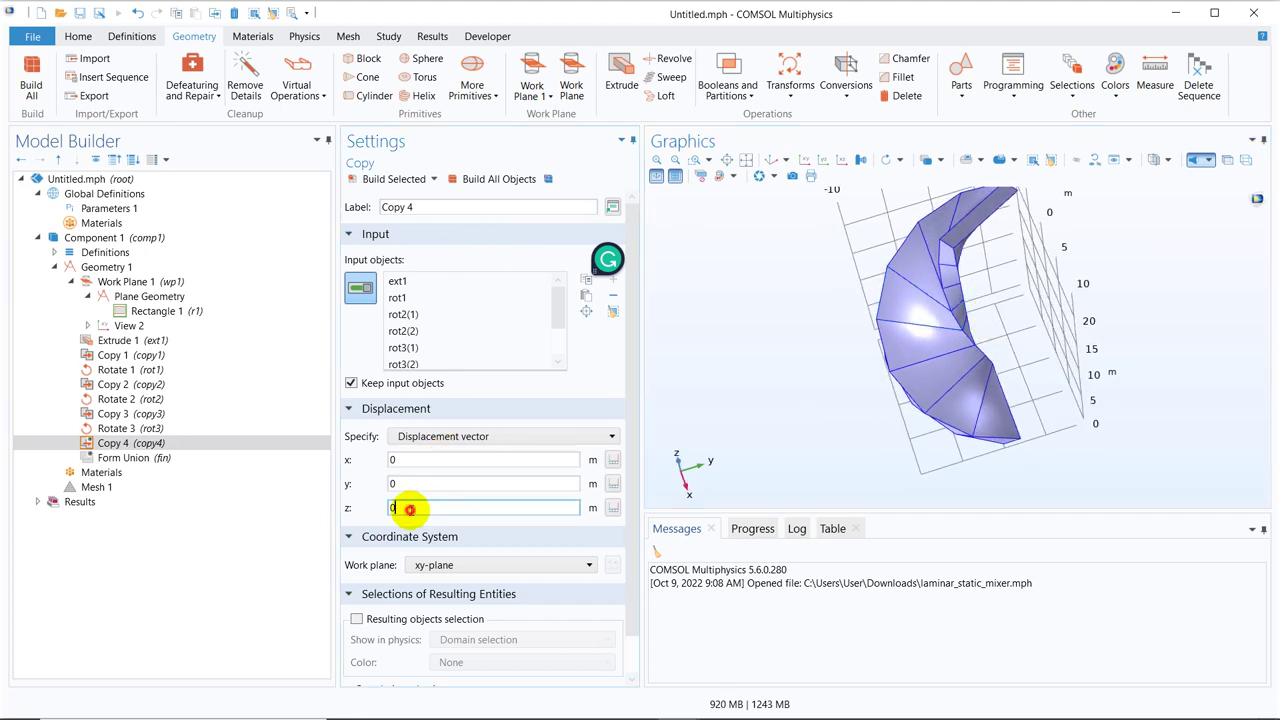
{"action": "left_click_drag", "start_coordinate": [410, 509], "coordinate": [377, 510]}
{"action": "type", "text": "24"}
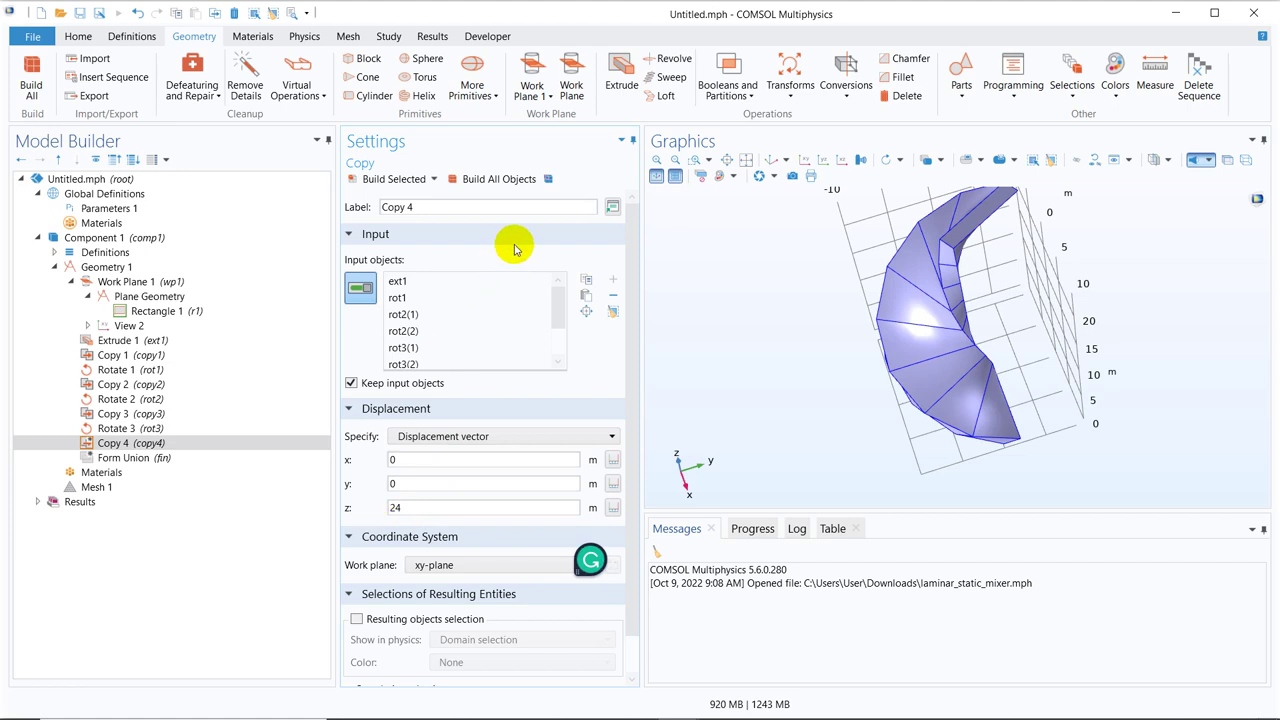
{"action": "left_click", "coordinate": [509, 179]}
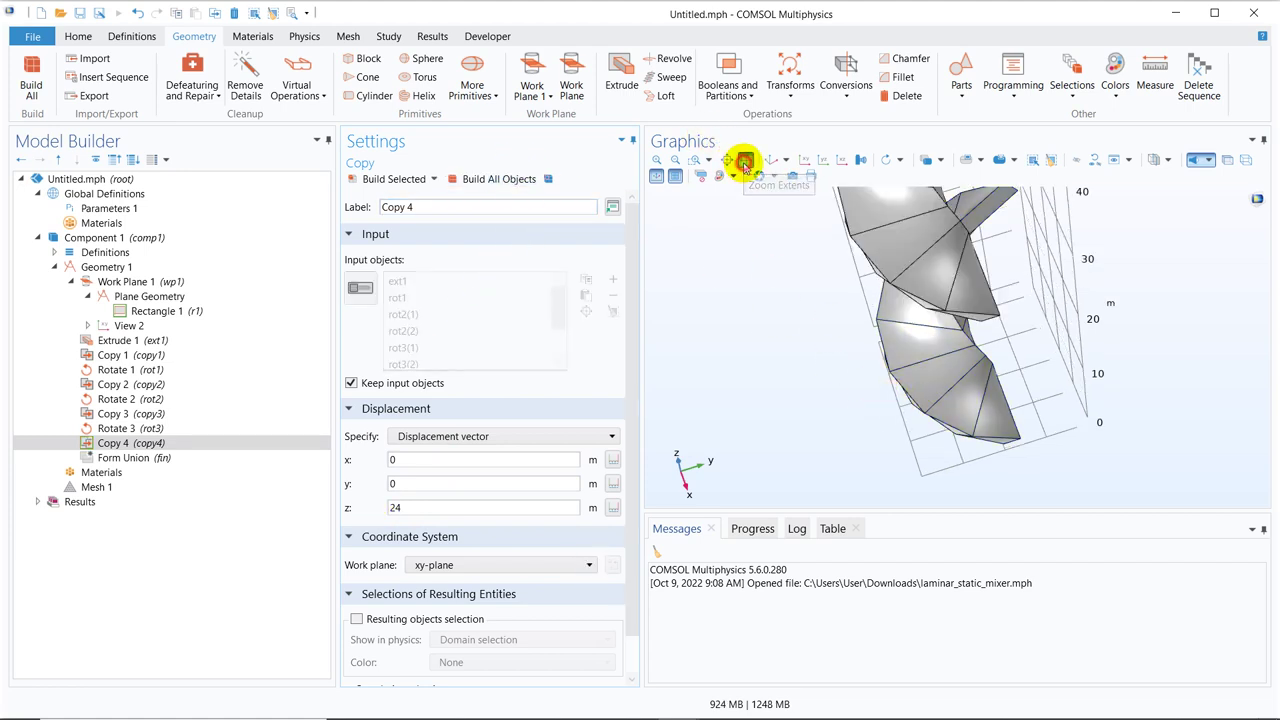
{"action": "left_click", "coordinate": [745, 163]}
{"action": "left_click_drag", "start_coordinate": [820, 357], "coordinate": [818, 314]}
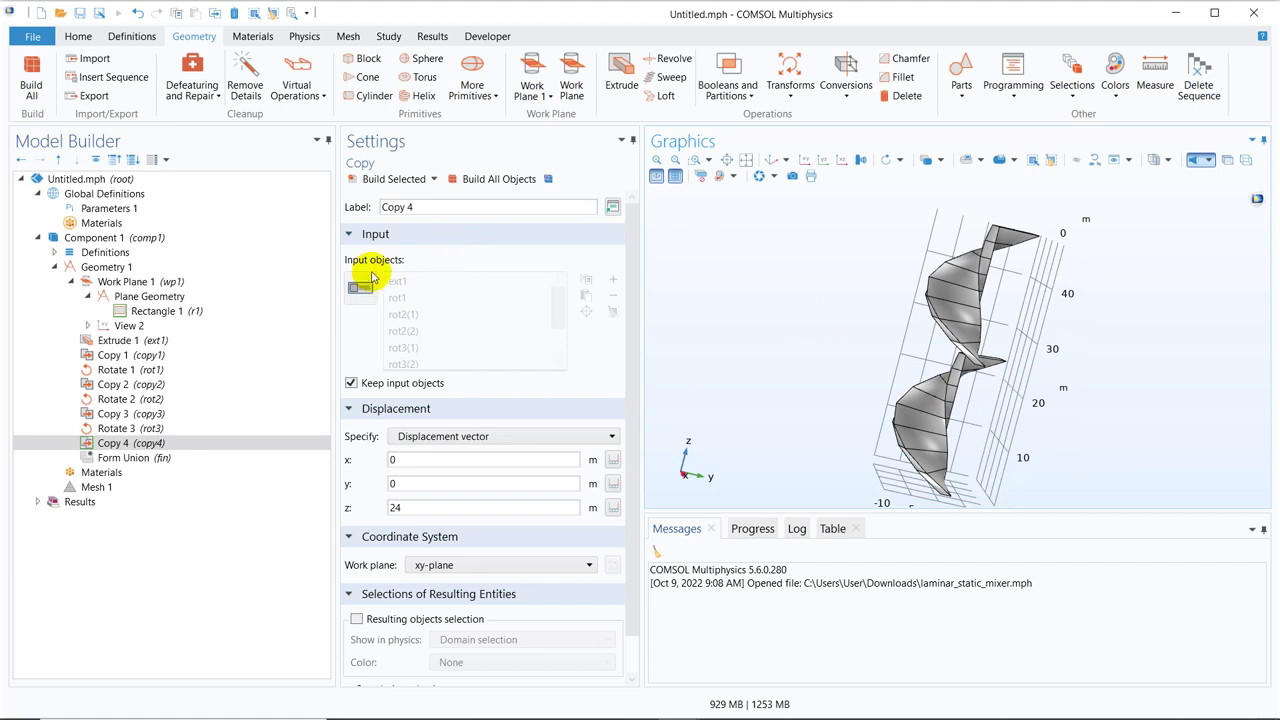
{"action": "left_click", "coordinate": [795, 95]}
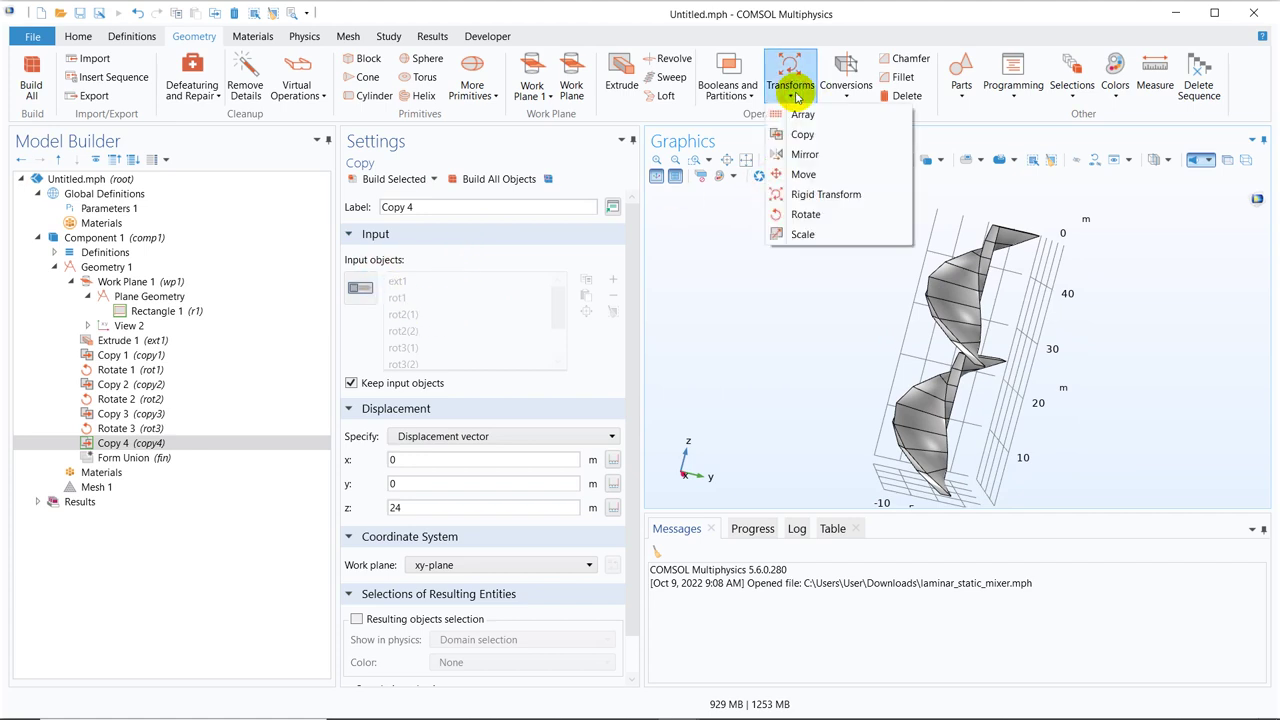
Add Rotate 4 with a -240° angle and dismiss the missing input objects error
{"action": "left_click", "coordinate": [806, 214]}
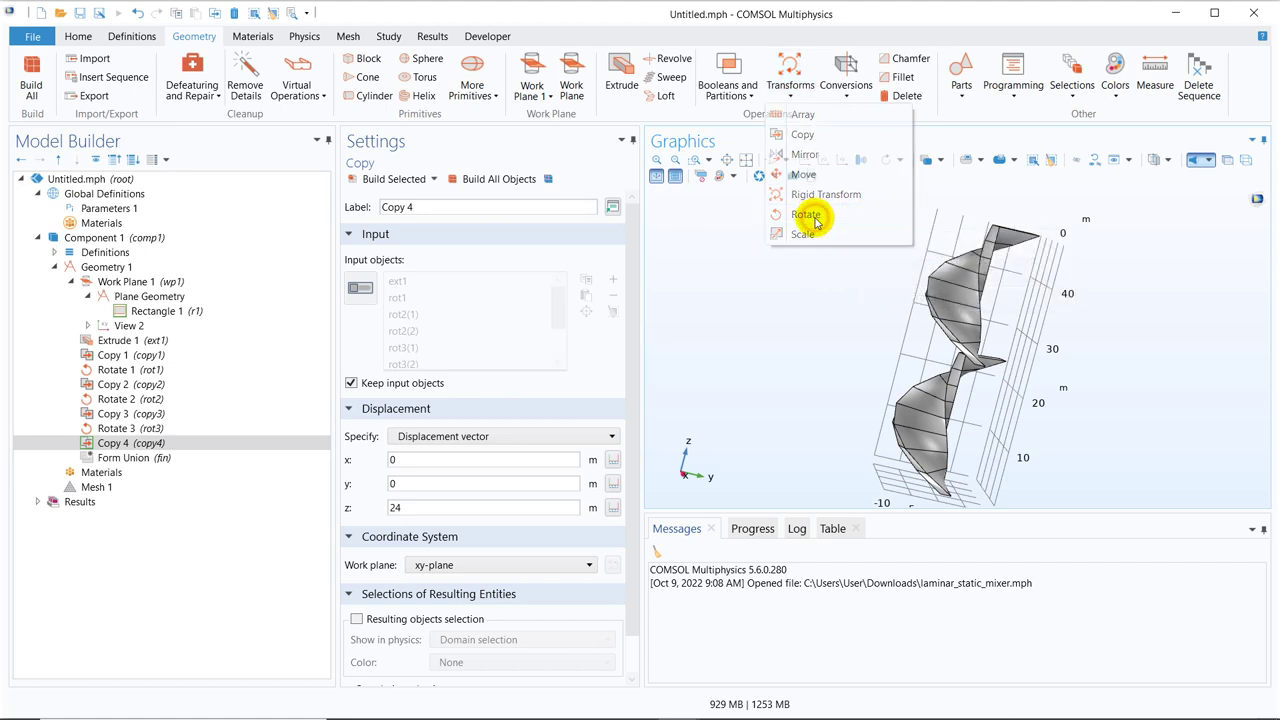
{"action": "left_click", "coordinate": [384, 572]}
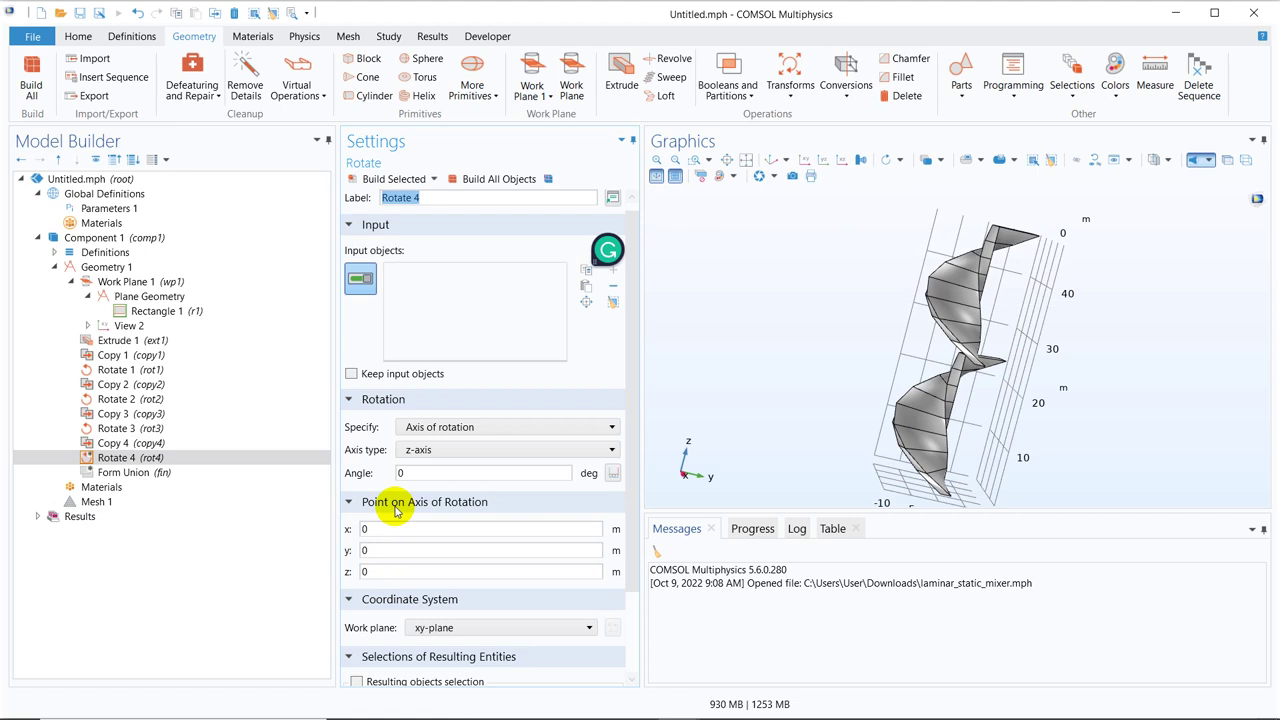
{"action": "left_click", "coordinate": [395, 474]}
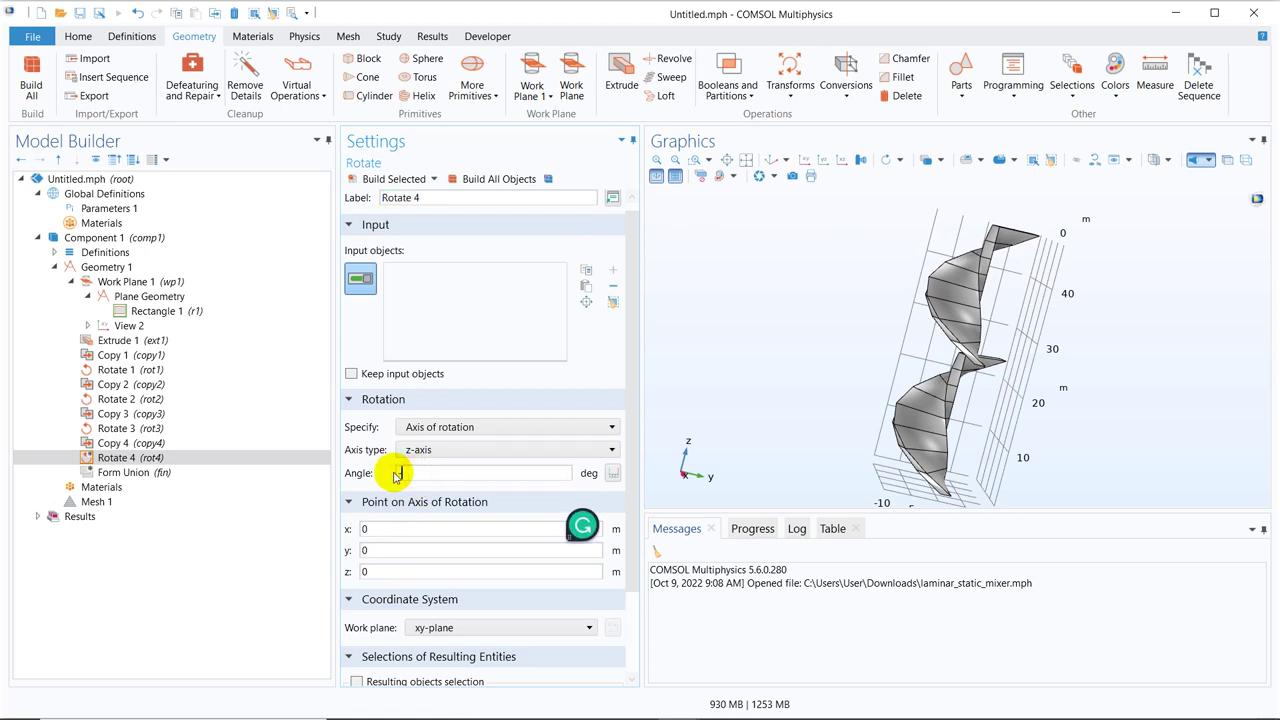
{"action": "type", "text": "-240"}
{"action": "left_click", "coordinate": [507, 183]}
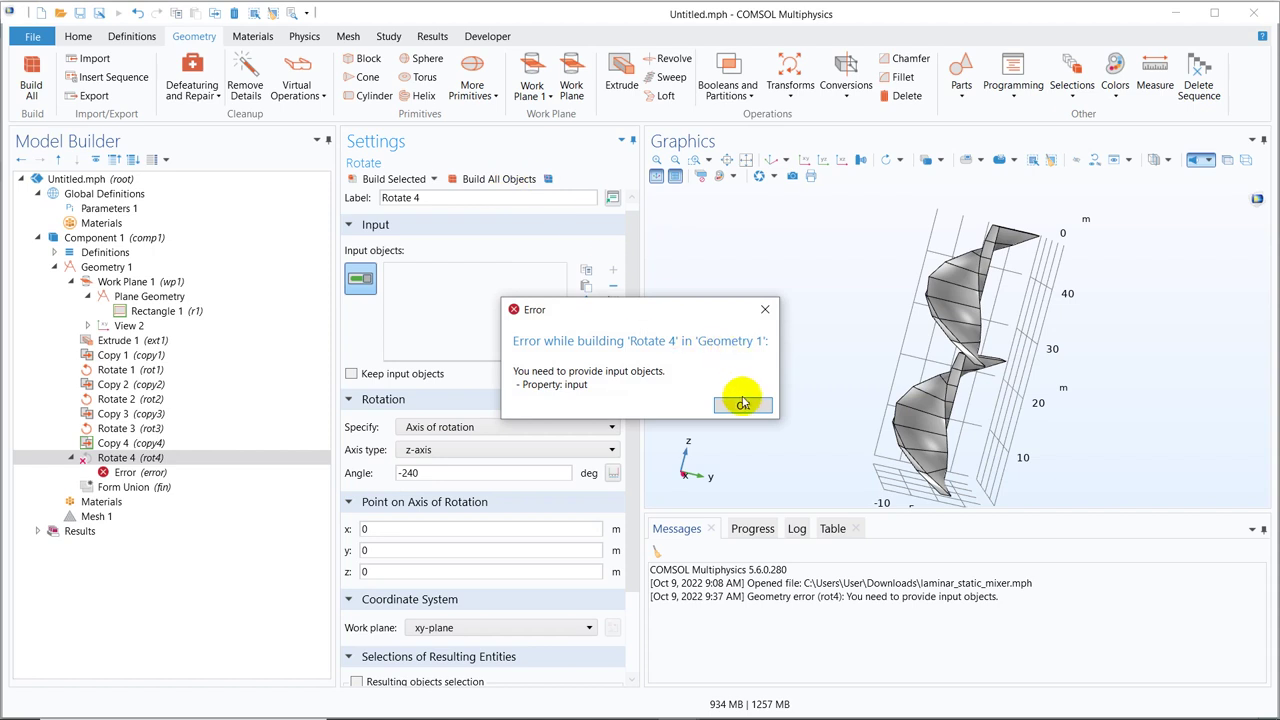
{"action": "left_click", "coordinate": [743, 405]}
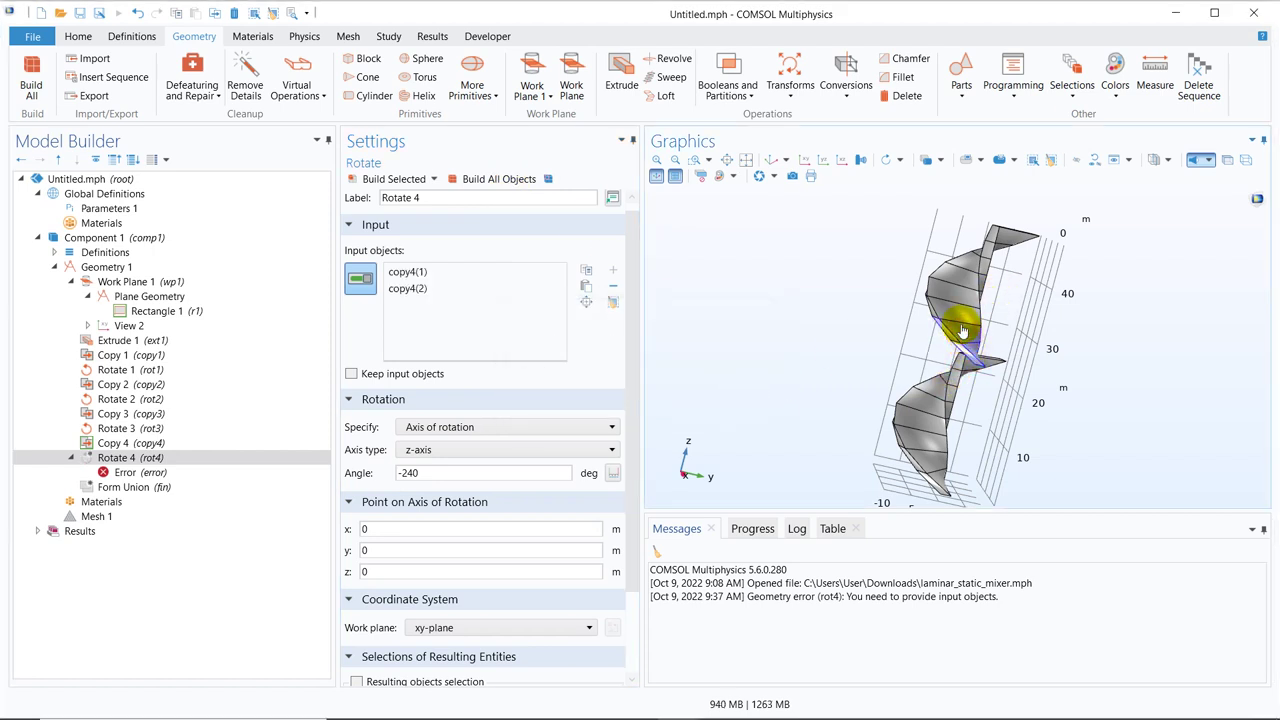
Select the upper copy4 ribbon pieces as the rotation inputs and build the geometry
{"action": "left_click", "coordinate": [962, 312]}
{"action": "left_click", "coordinate": [966, 288]}
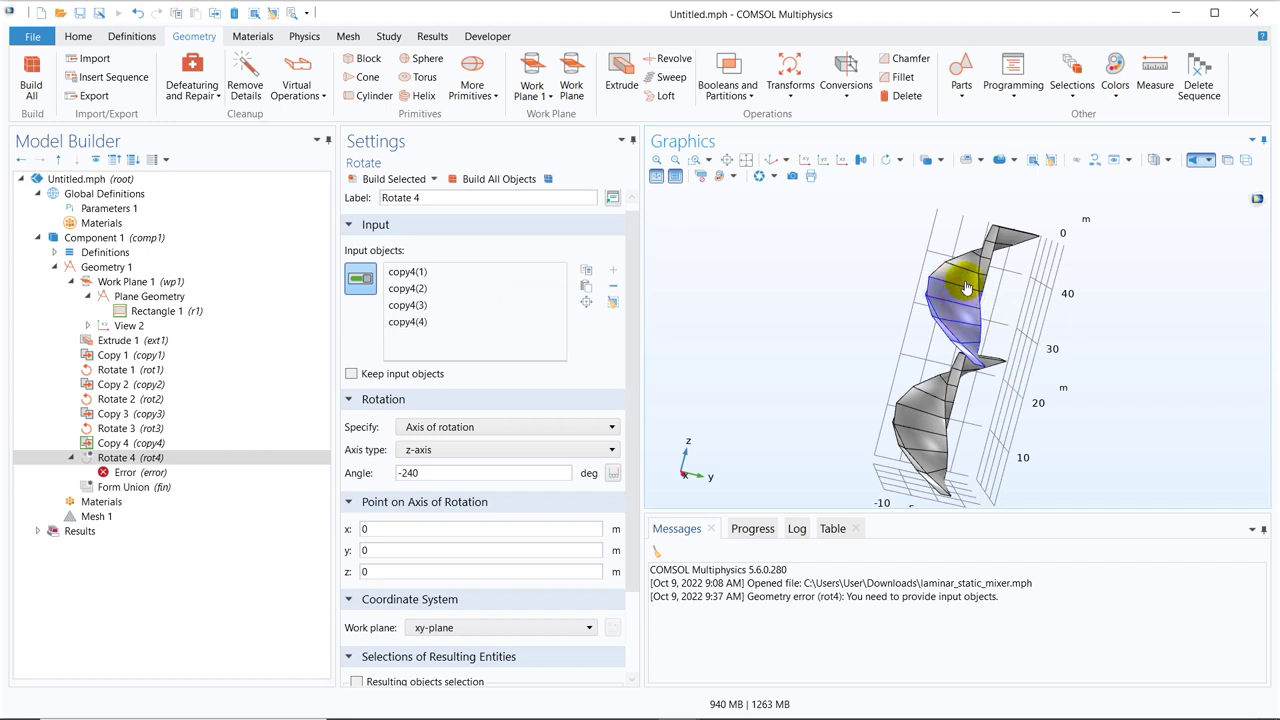
{"action": "left_click", "coordinate": [968, 282]}
{"action": "left_click", "coordinate": [976, 266]}
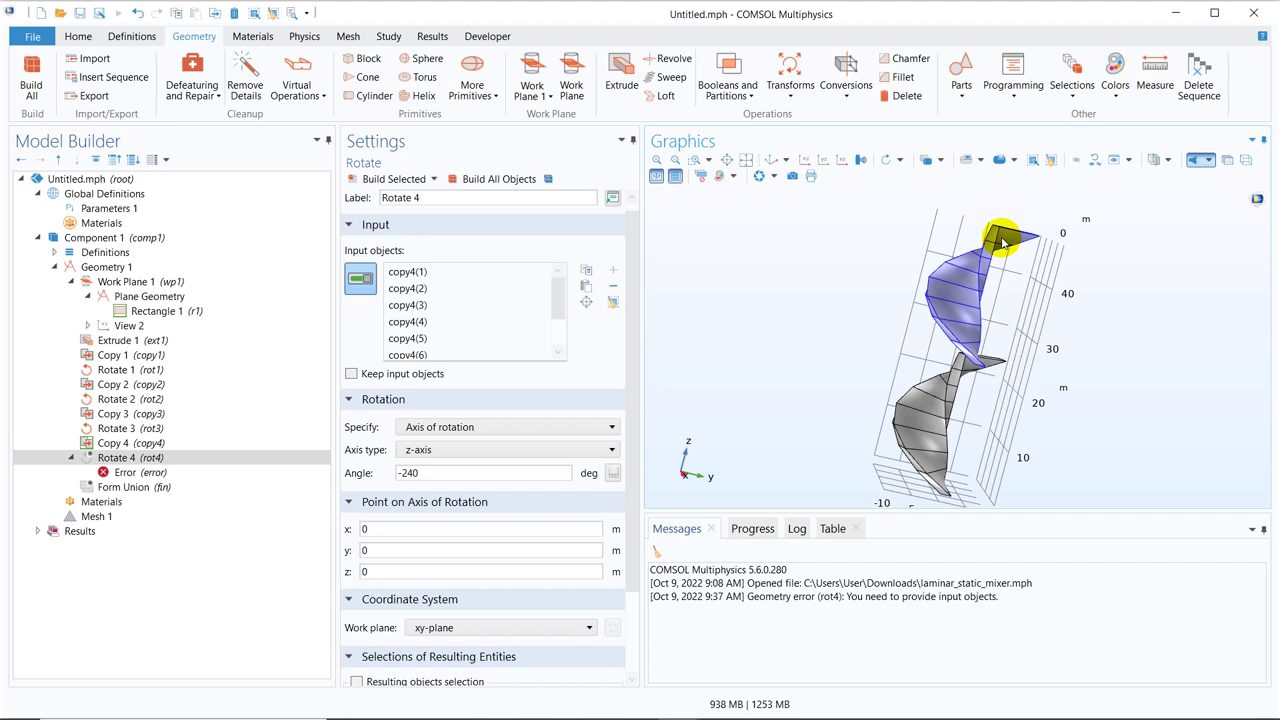
{"action": "left_click", "coordinate": [1003, 243]}
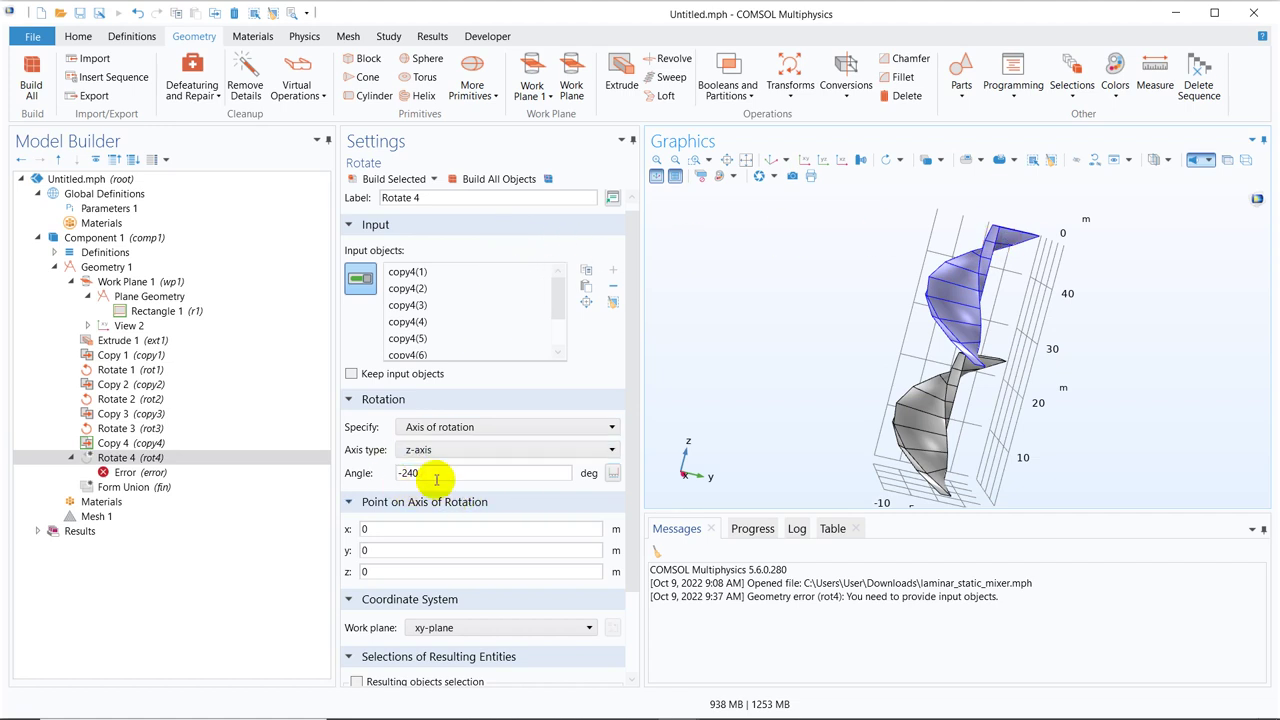
{"action": "left_click", "coordinate": [492, 180]}
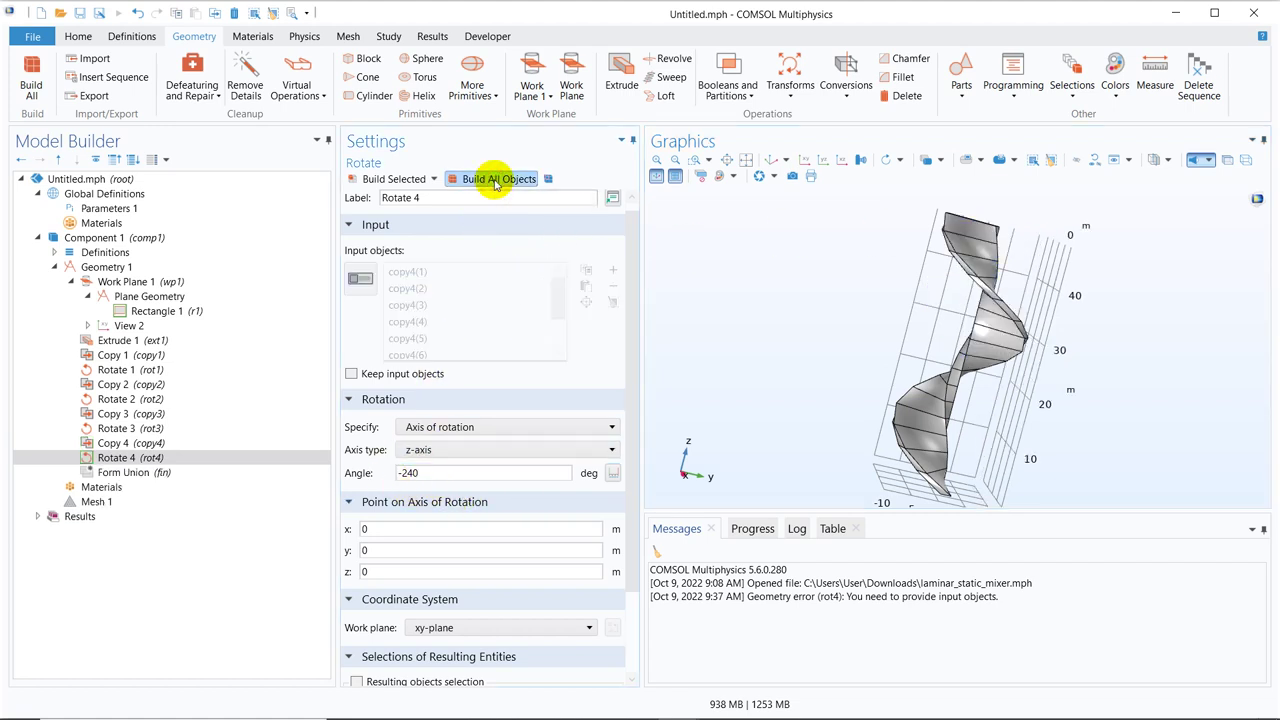
{"action": "left_click_drag", "start_coordinate": [1080, 280], "coordinate": [987, 315]}
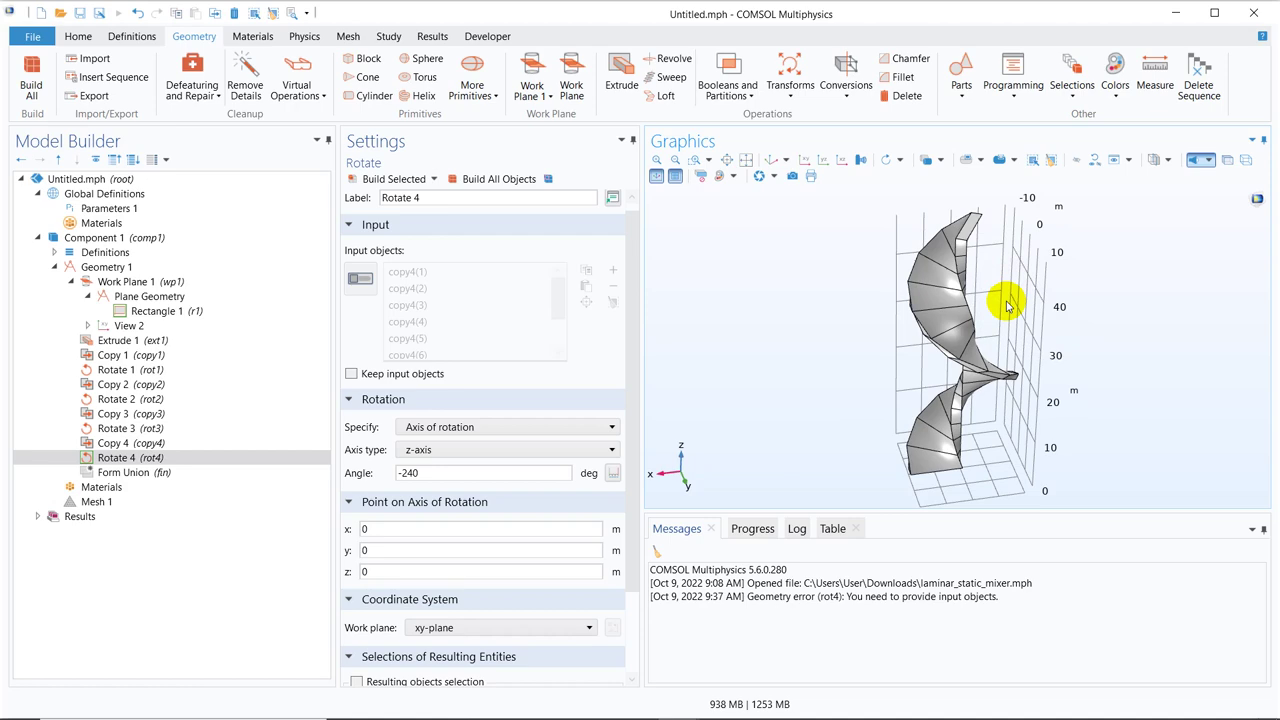
{"action": "mouse_move", "coordinate": [752, 6]}
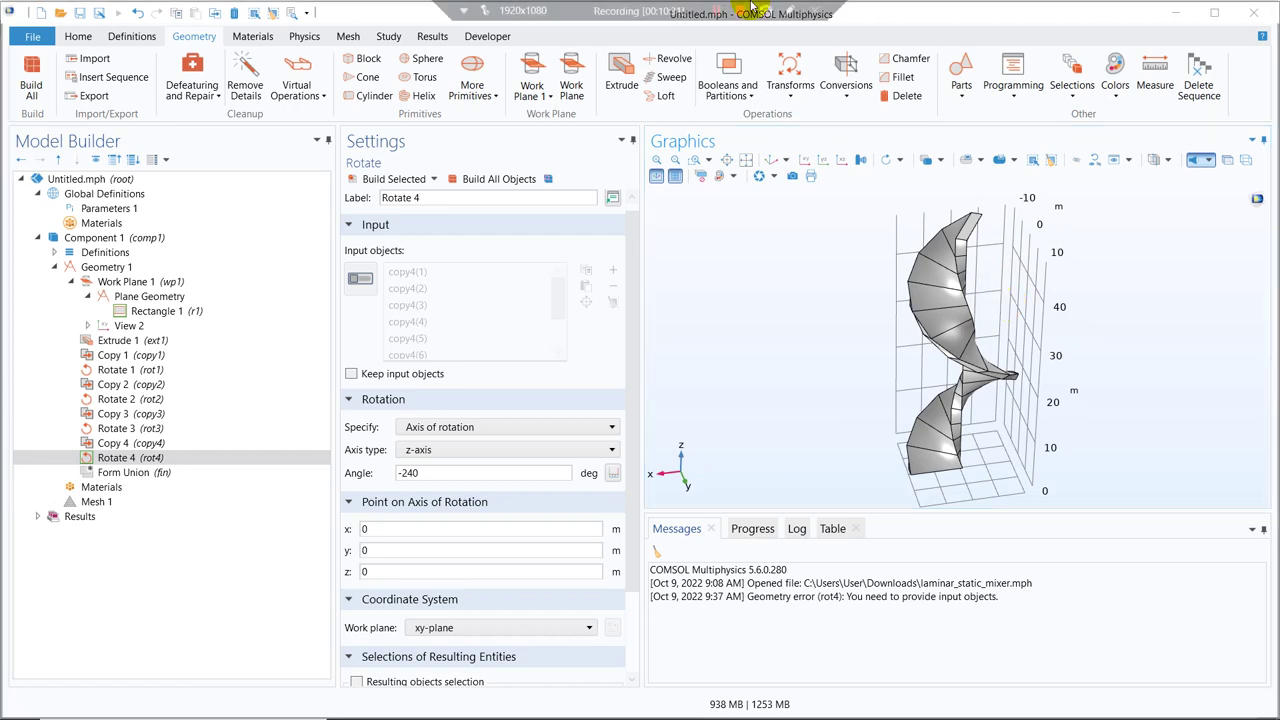